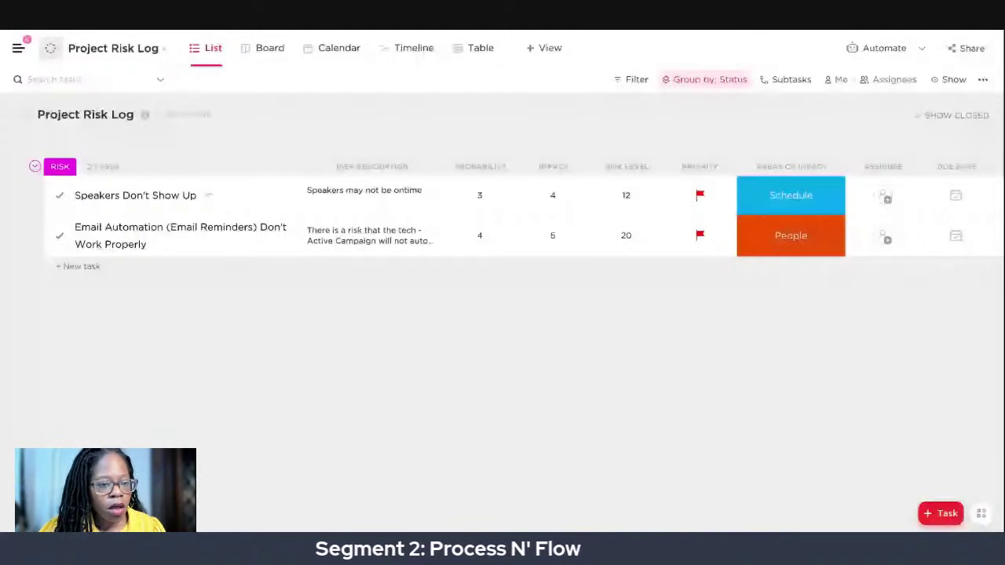
Create a new list named Risk Log II in the Branding Project (II) folder
{"action": "left_click", "coordinate": [17, 48]}
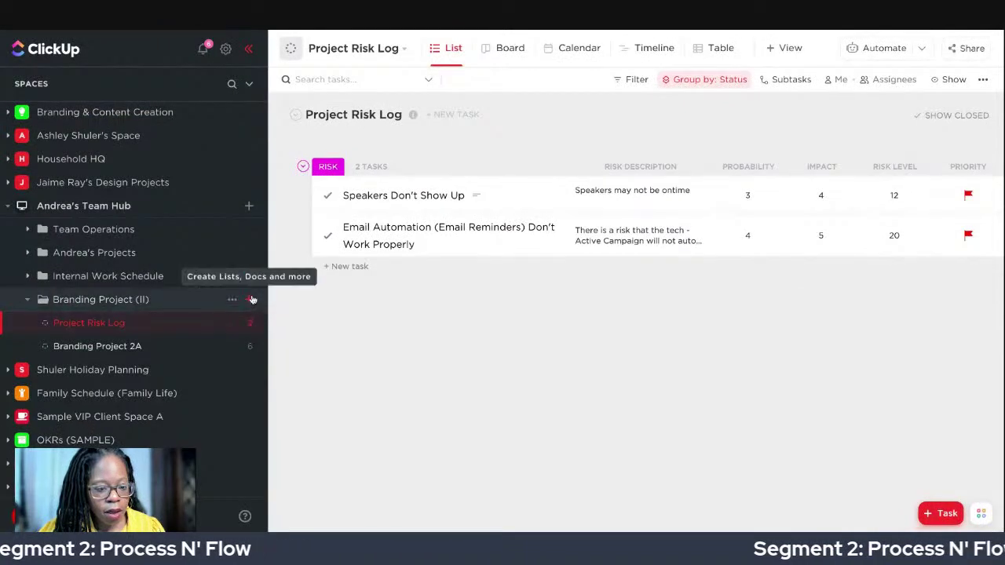
{"action": "scroll", "coordinate": [358, 247], "scroll_direction": "right", "scroll_amount": 2}
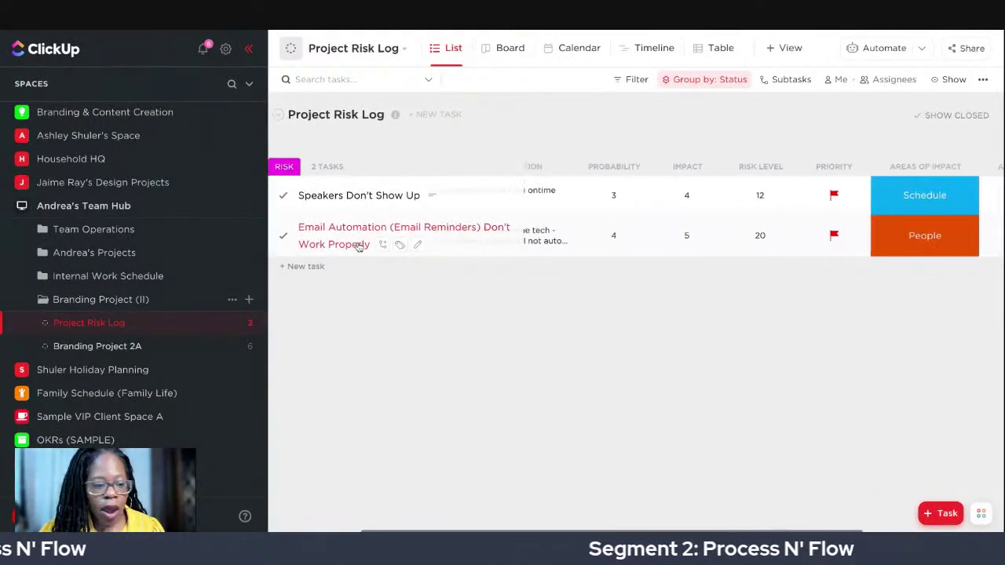
{"action": "scroll", "coordinate": [357, 247], "scroll_direction": "left", "scroll_amount": 2}
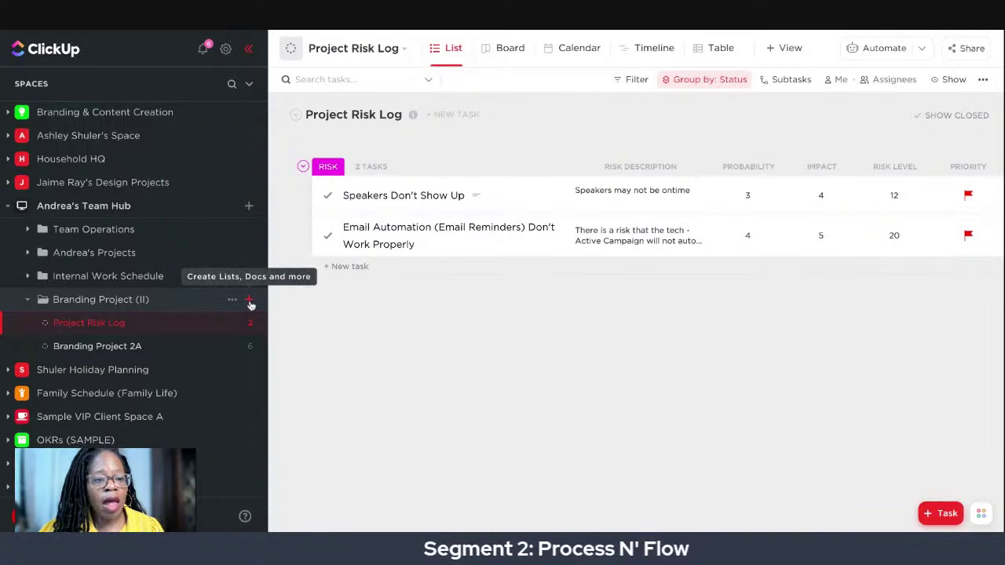
{"action": "left_click", "coordinate": [249, 300]}
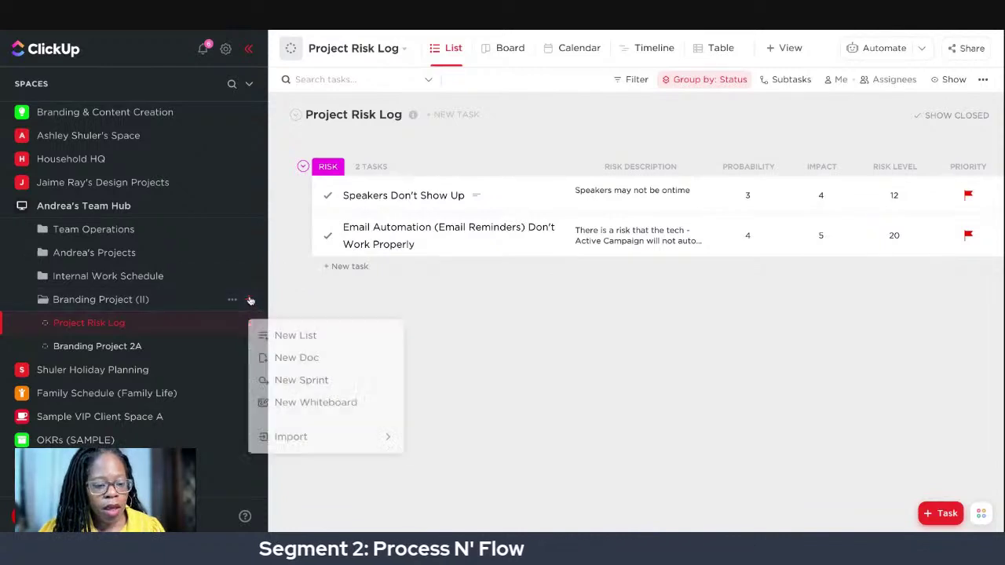
{"action": "left_click", "coordinate": [275, 332]}
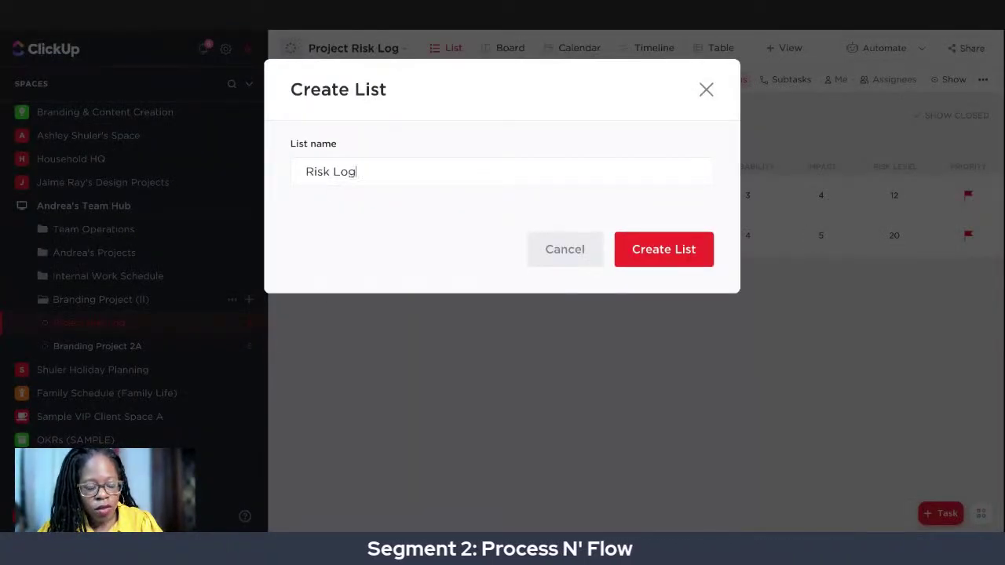
{"action": "type", "text": "Risk Log II"}
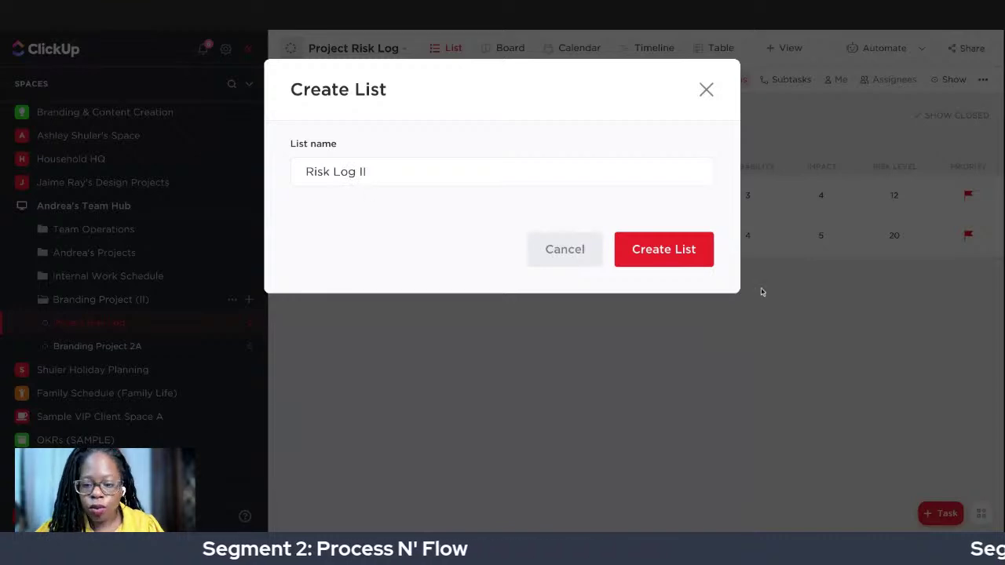
{"action": "left_click", "coordinate": [688, 254]}
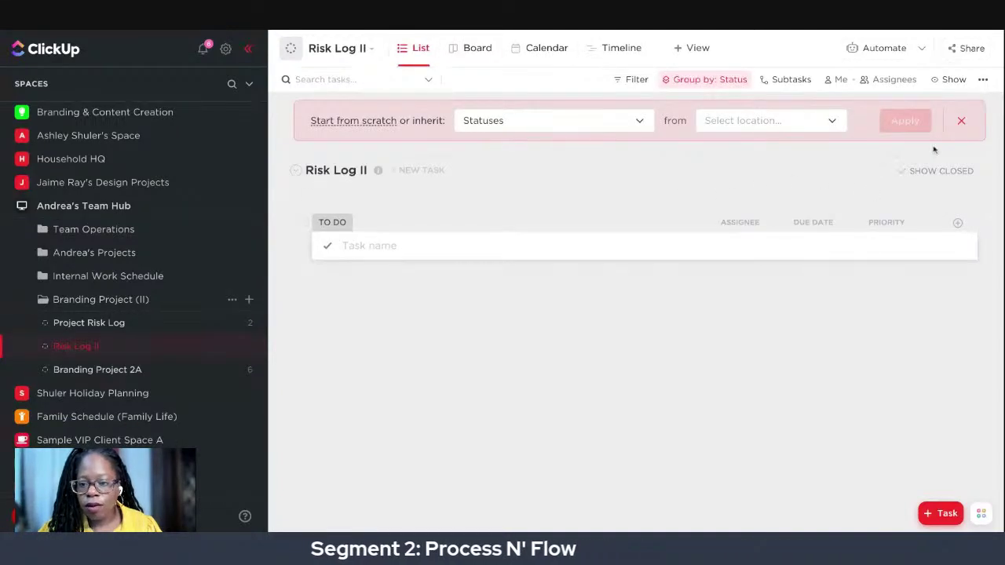
Choose both Statuses and Custom Fields as the properties the new list inherits
{"action": "left_click", "coordinate": [811, 125]}
{"action": "left_click", "coordinate": [671, 130]}
{"action": "left_click", "coordinate": [597, 124]}
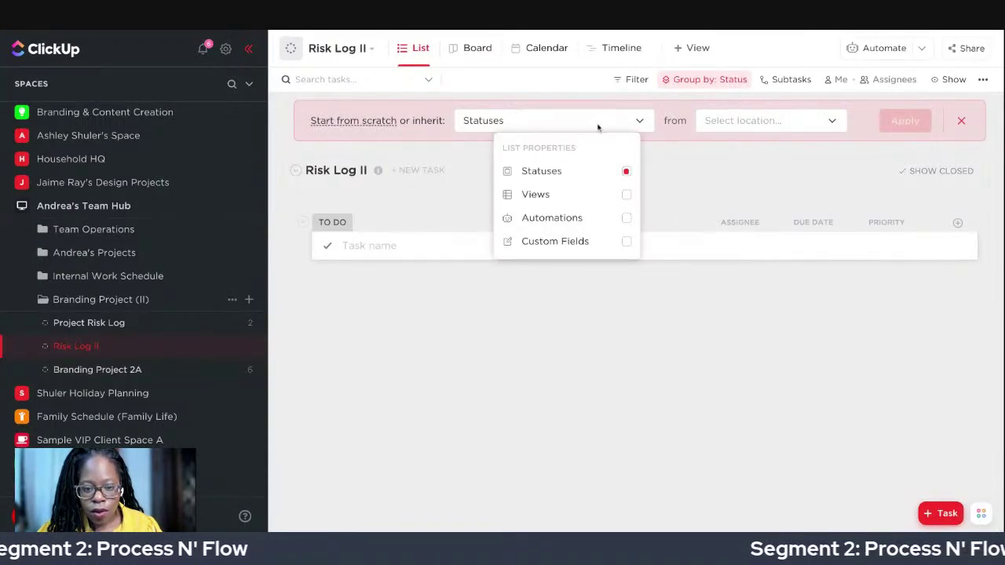
{"action": "left_click", "coordinate": [619, 250]}
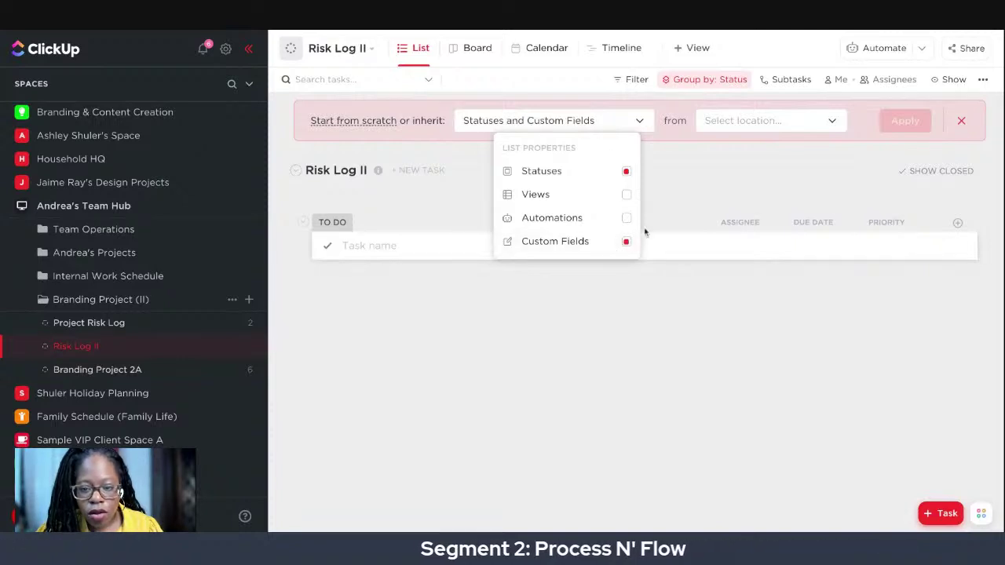
{"action": "left_click", "coordinate": [693, 186]}
Select the Project Risk Log list in the Branding Project (II) folder as the inheritance source and apply it
{"action": "left_click", "coordinate": [731, 125]}
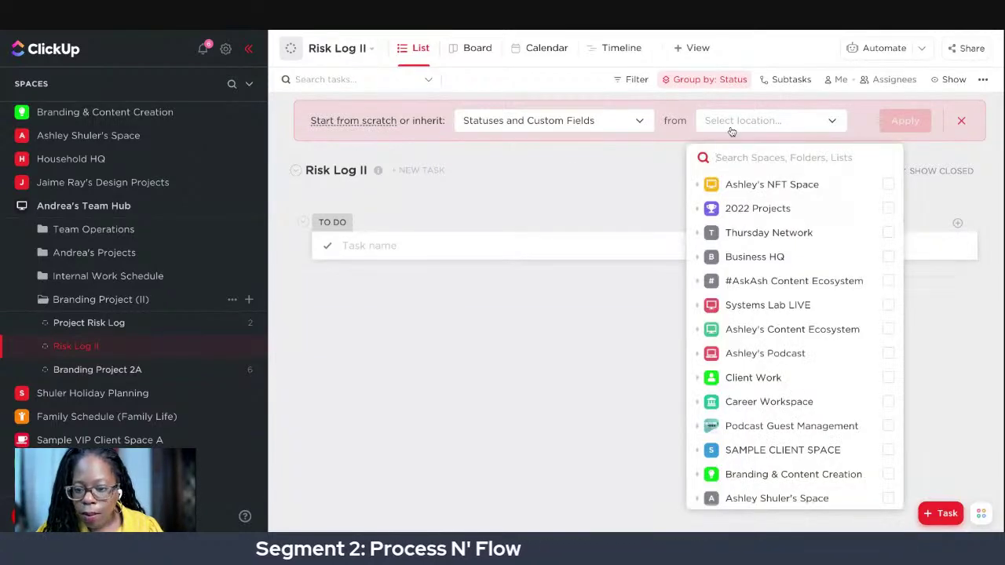
{"action": "scroll", "coordinate": [698, 290], "scroll_direction": "down", "scroll_amount": 3}
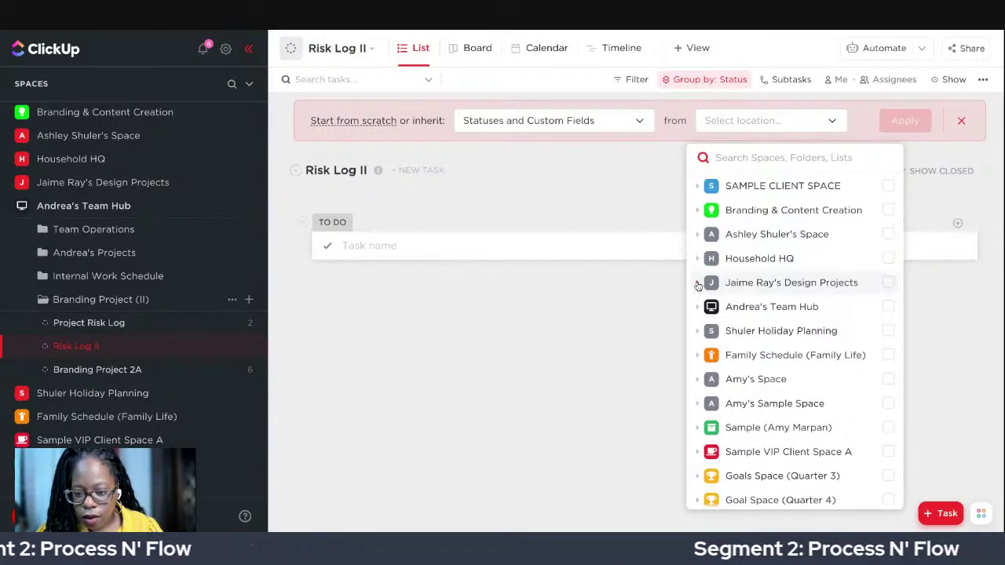
{"action": "left_click", "coordinate": [698, 307]}
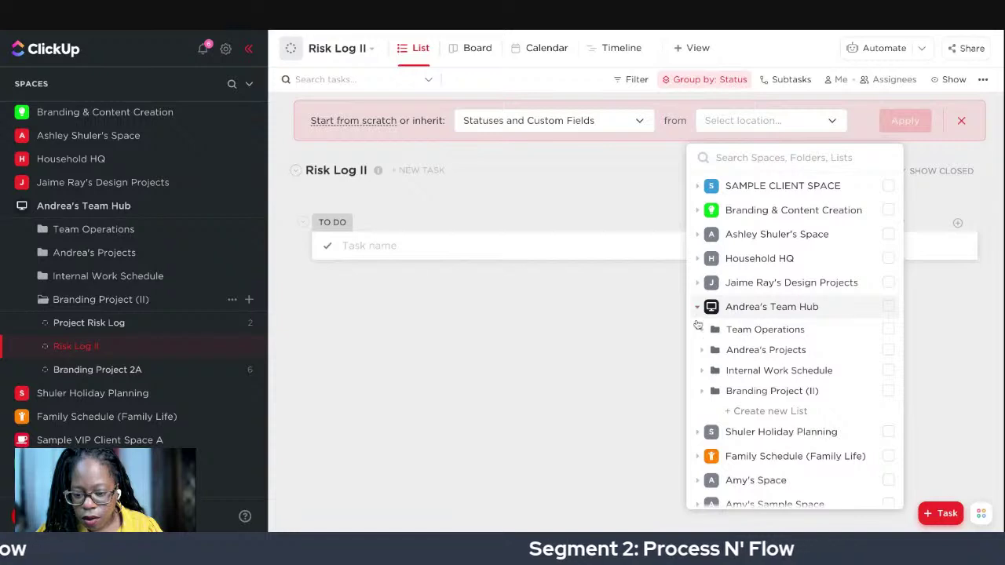
{"action": "left_click", "coordinate": [701, 390]}
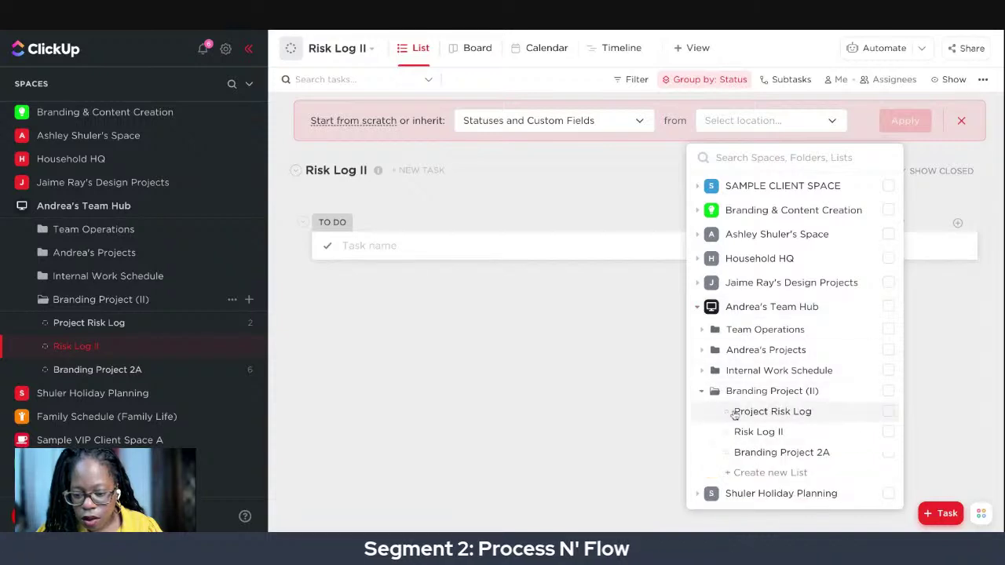
{"action": "left_click", "coordinate": [740, 411]}
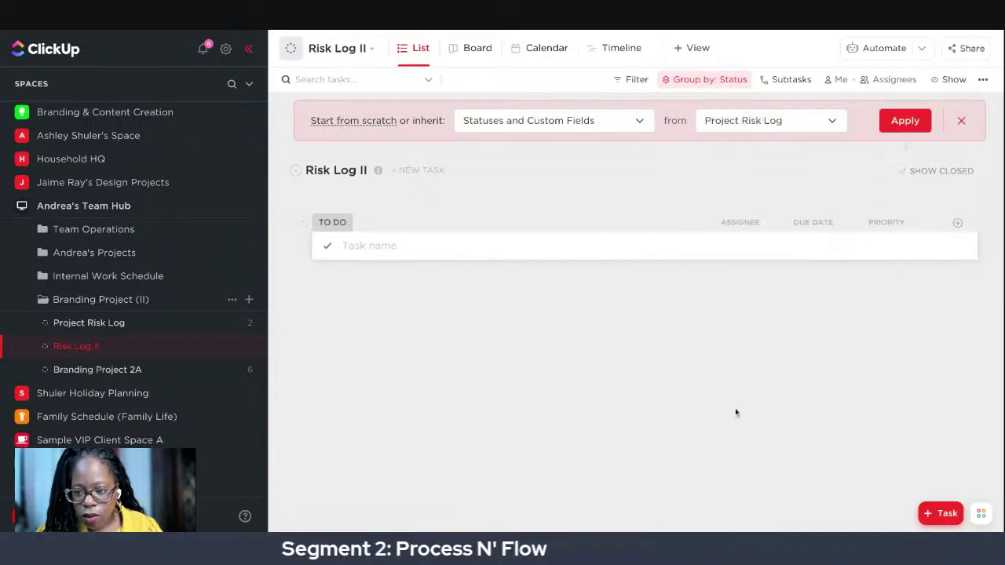
{"action": "left_click", "coordinate": [895, 124]}
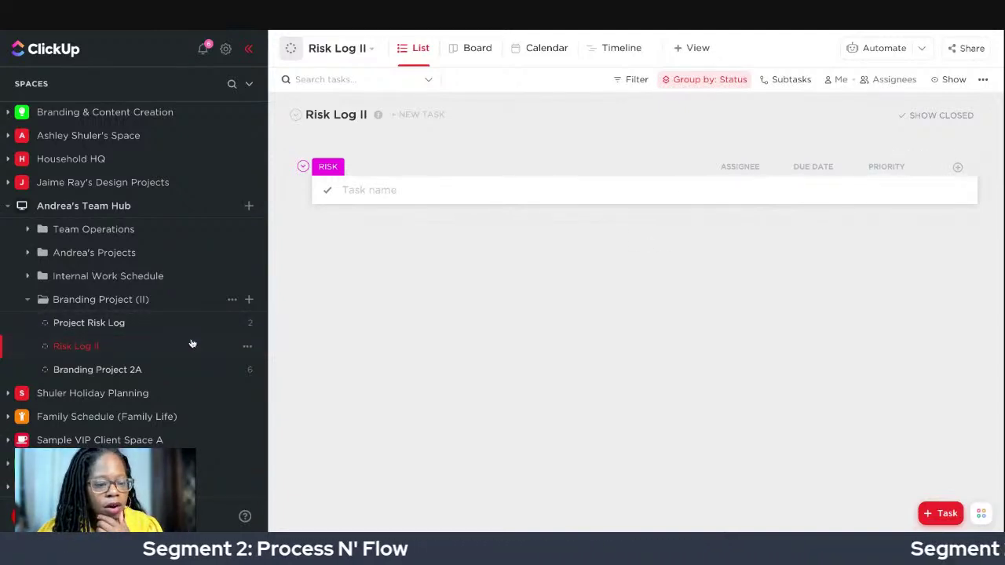
Review the status settings of the Risk Log II list and save them
{"action": "left_click", "coordinate": [246, 347]}
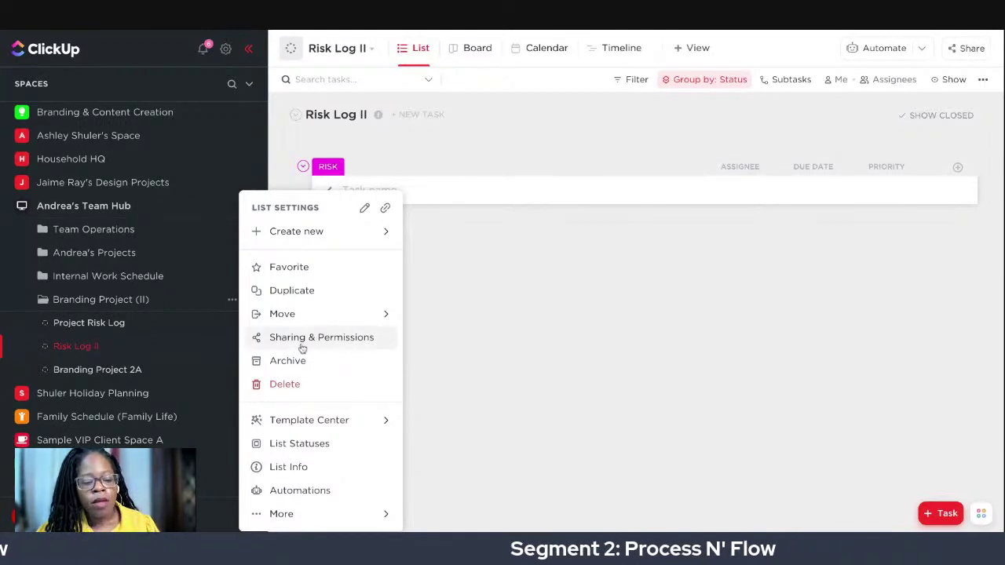
{"action": "left_click", "coordinate": [304, 444]}
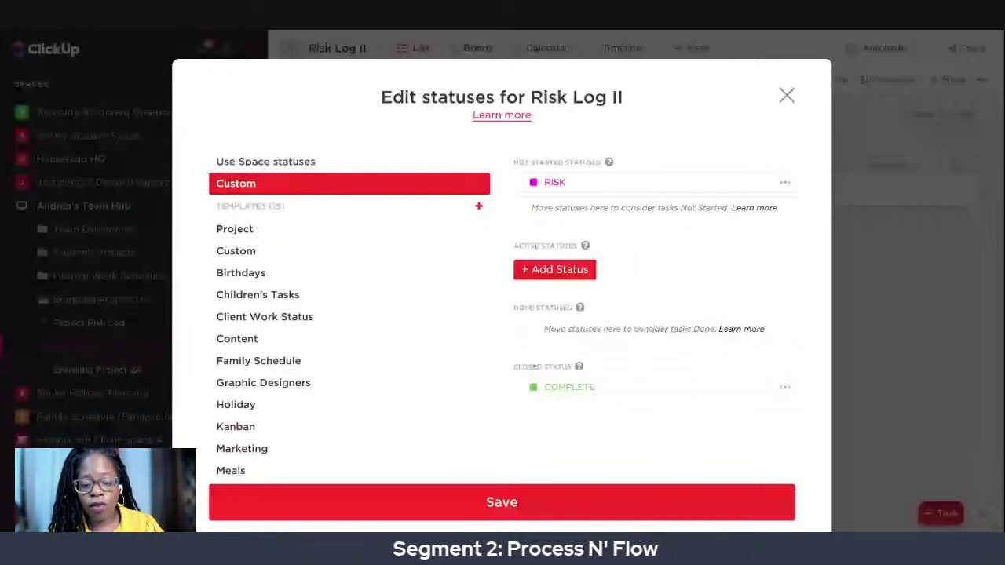
{"action": "left_click", "coordinate": [621, 502]}
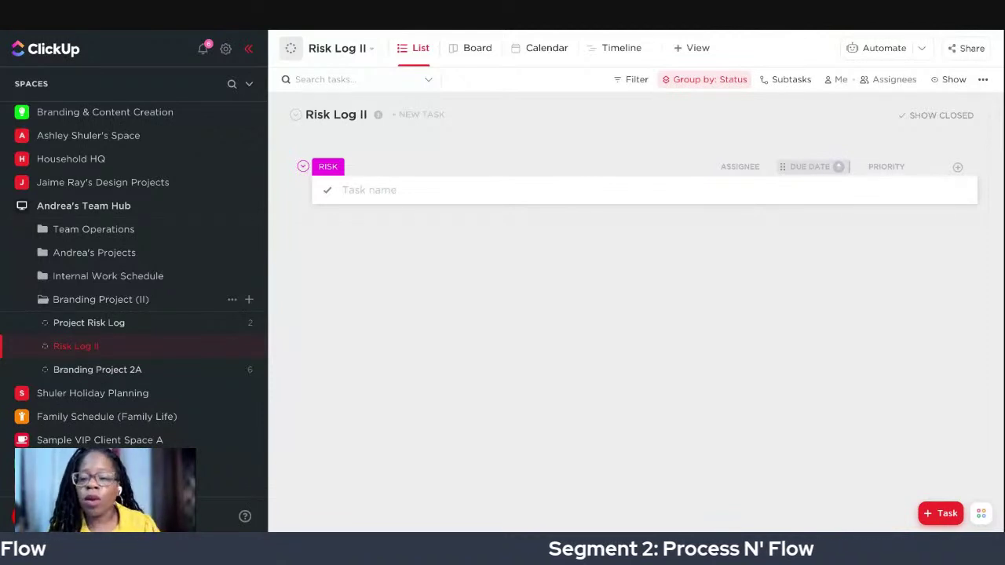
Show the Risk Description and Areas of Impact fields as columns in the Risk Log II list
{"action": "left_click", "coordinate": [892, 168]}
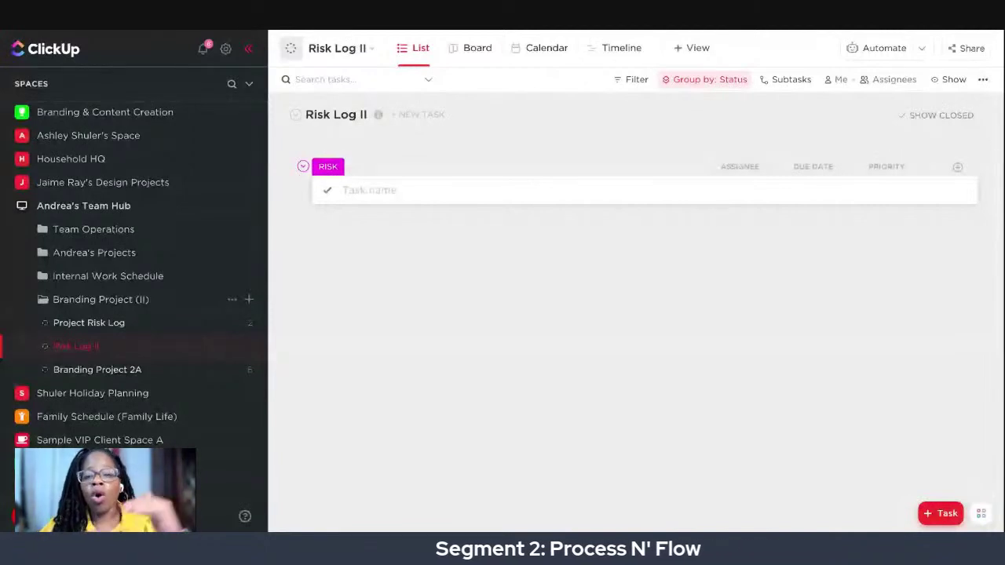
{"action": "left_click", "coordinate": [957, 170]}
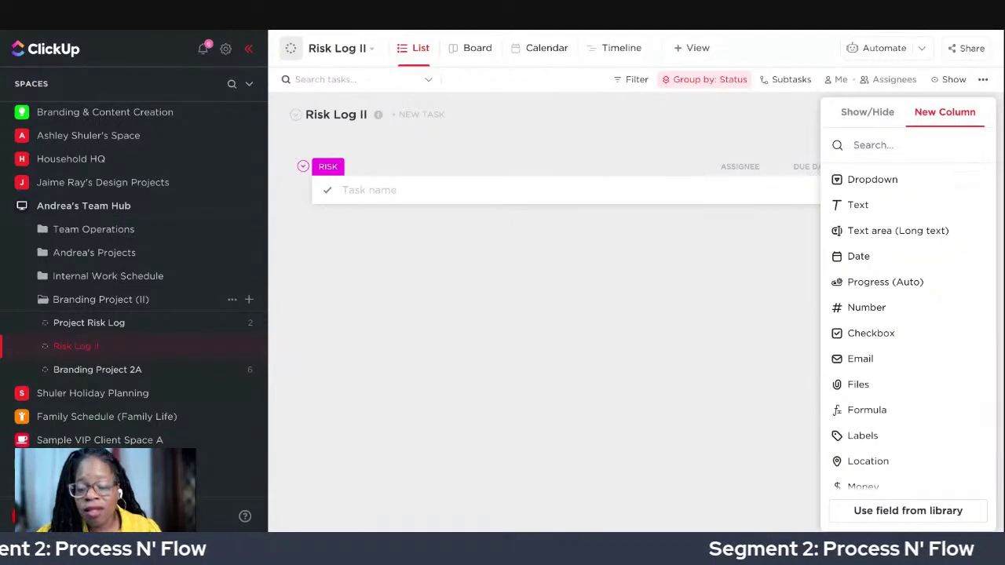
{"action": "left_click", "coordinate": [881, 112]}
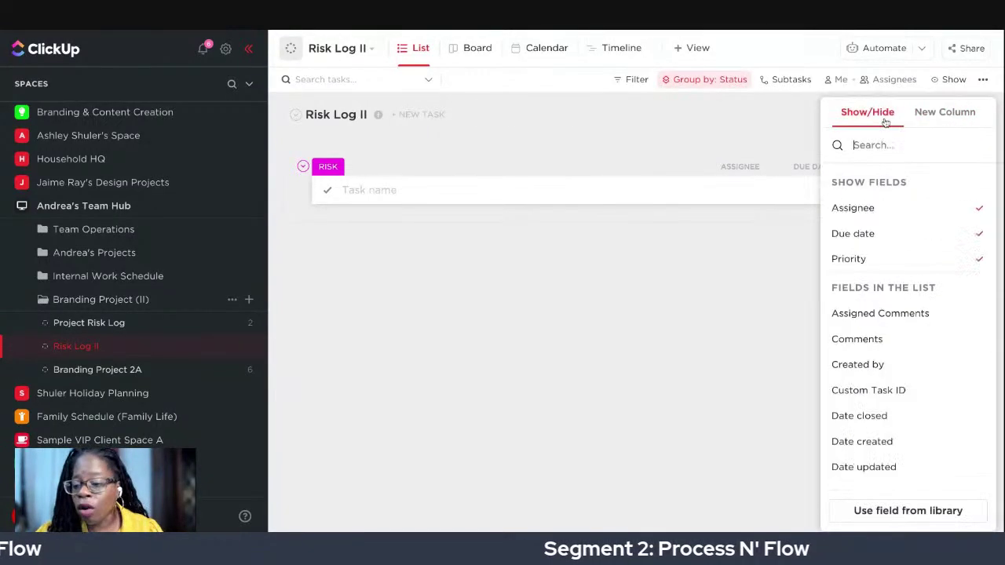
{"action": "scroll", "coordinate": [893, 267], "scroll_direction": "down", "scroll_amount": 5}
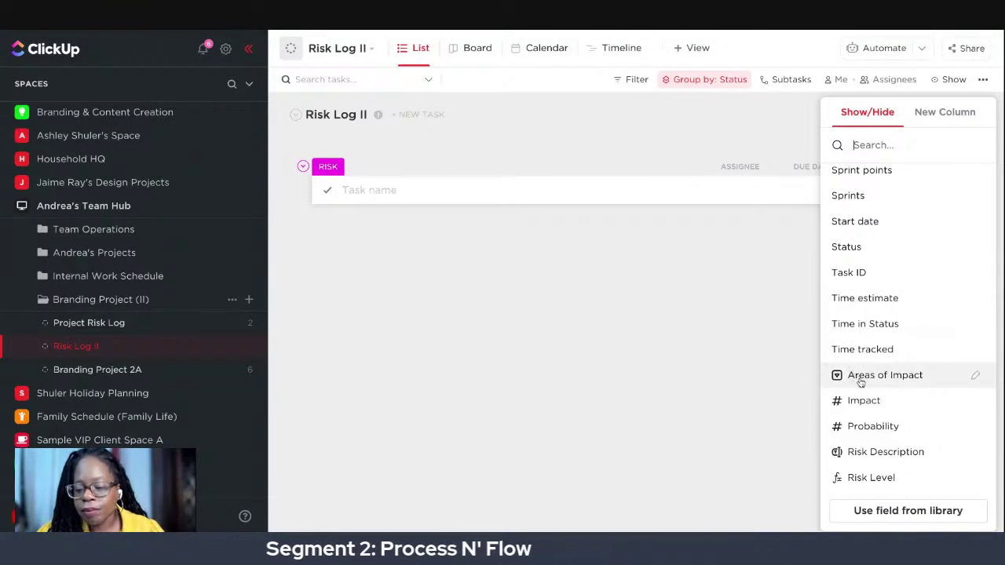
{"action": "left_click", "coordinate": [856, 451]}
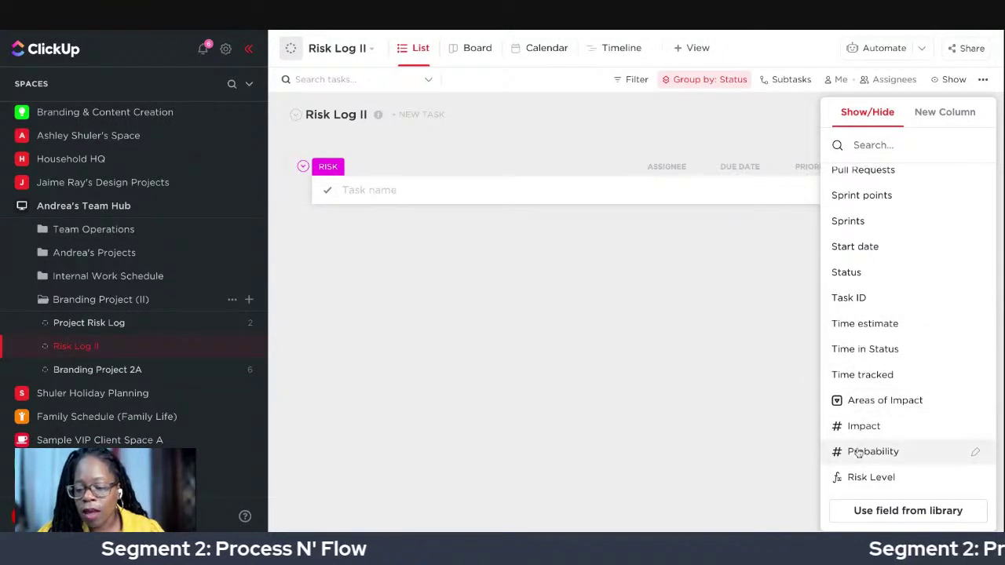
{"action": "left_click", "coordinate": [863, 402]}
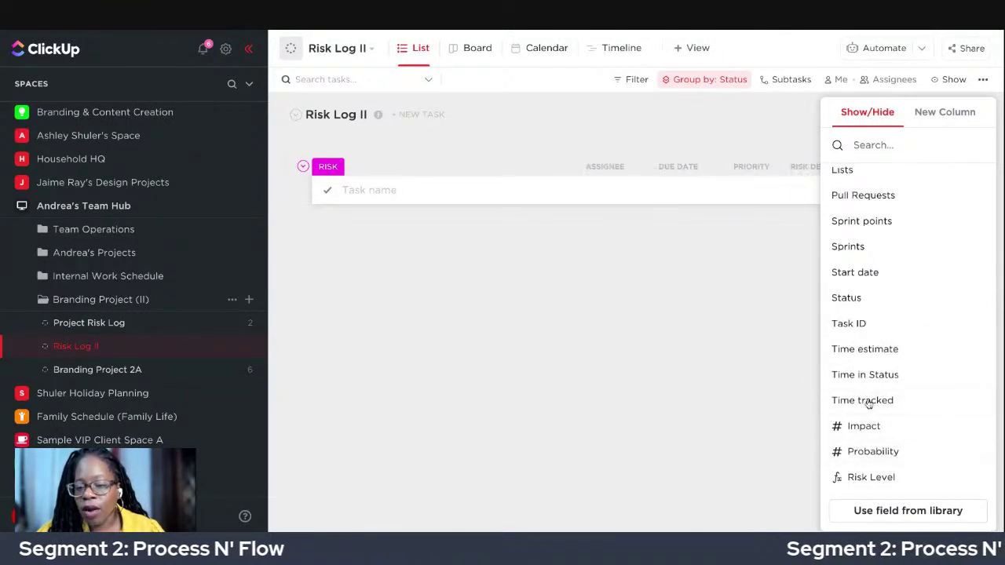
{"action": "left_click", "coordinate": [855, 476]}
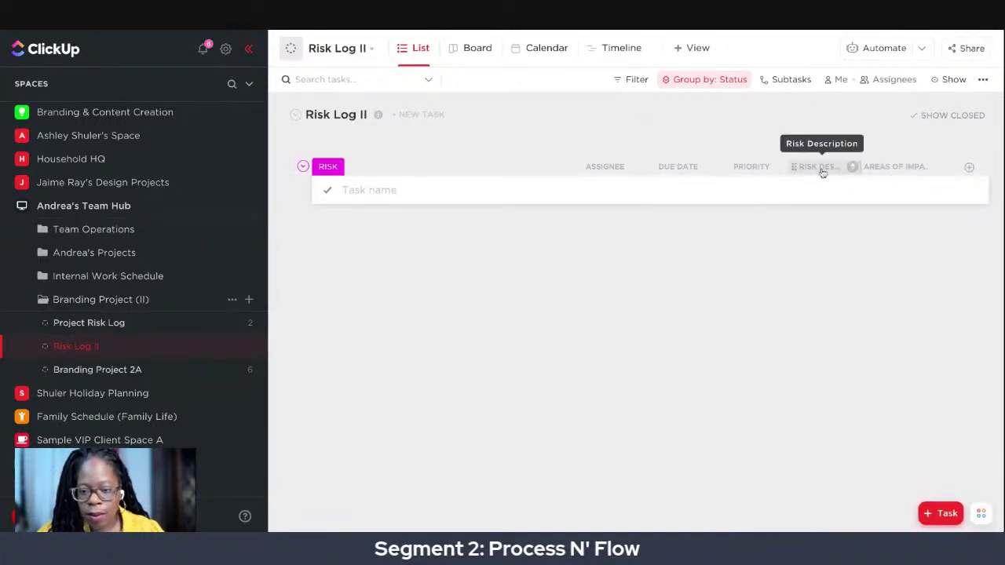
Move the Risk Description column ahead of Assignee and widen the Areas of Impact column to fit its full heading
{"action": "left_click_drag", "start_coordinate": [821, 173], "coordinate": [620, 167]}
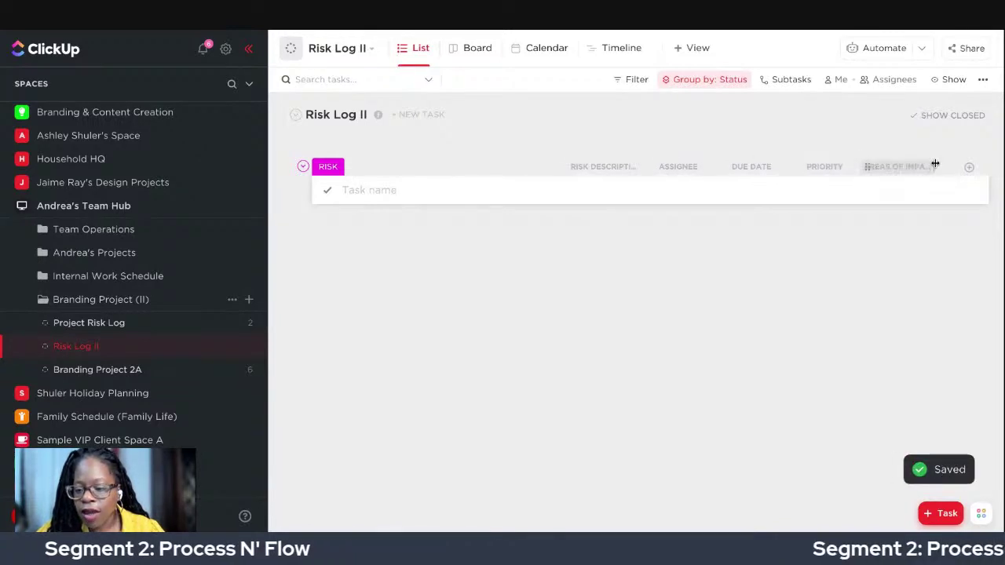
{"action": "left_click_drag", "start_coordinate": [934, 164], "coordinate": [963, 165]}
{"action": "scroll", "coordinate": [877, 172], "scroll_direction": "right", "scroll_amount": 1}
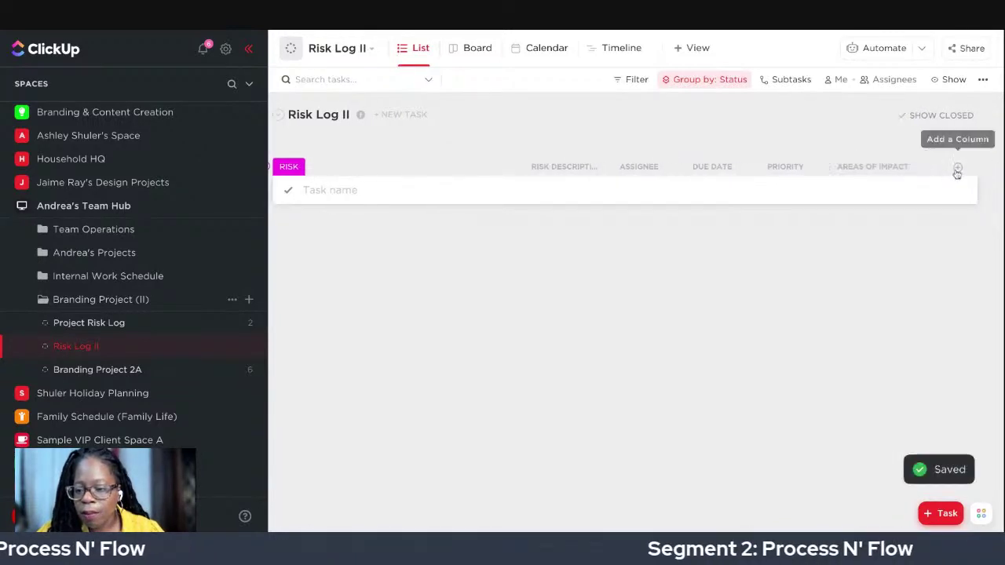
Show the Impact, Probability and Risk Level fields as columns in the list
{"action": "left_click", "coordinate": [957, 172]}
{"action": "scroll", "coordinate": [859, 392], "scroll_direction": "down", "scroll_amount": 2}
{"action": "left_click", "coordinate": [882, 115]}
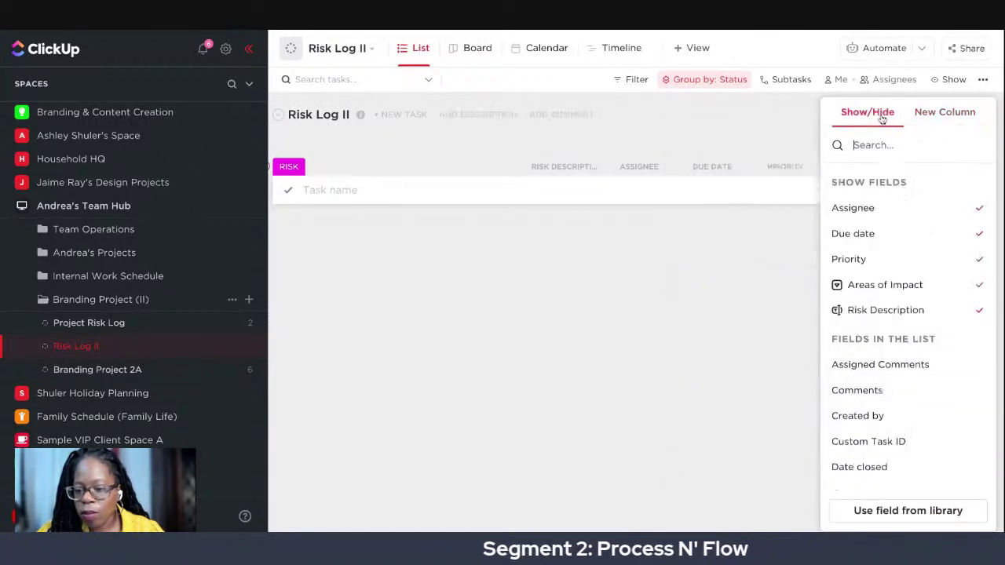
{"action": "scroll", "coordinate": [877, 340], "scroll_direction": "down", "scroll_amount": 6}
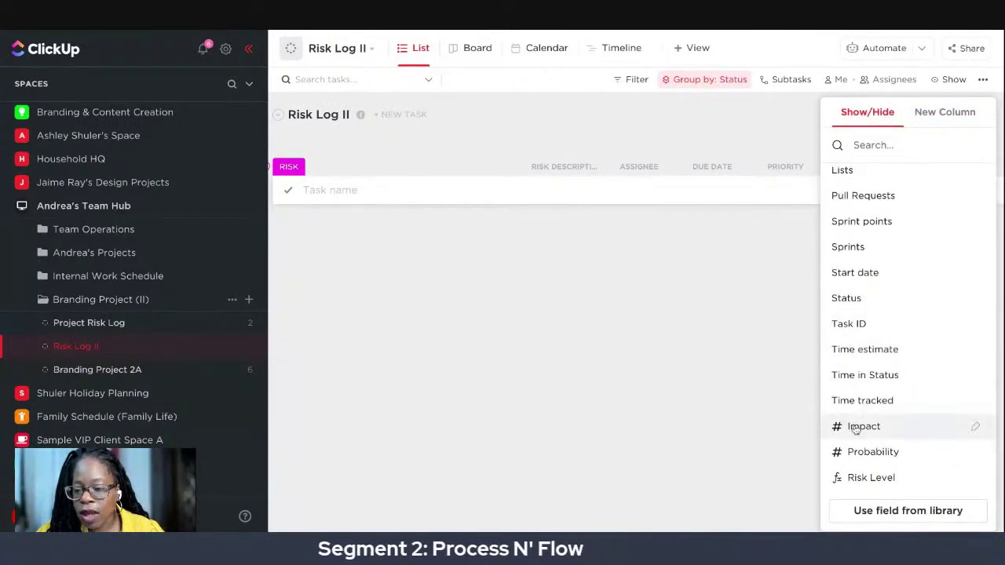
{"action": "left_click", "coordinate": [856, 429]}
{"action": "left_click", "coordinate": [854, 452]}
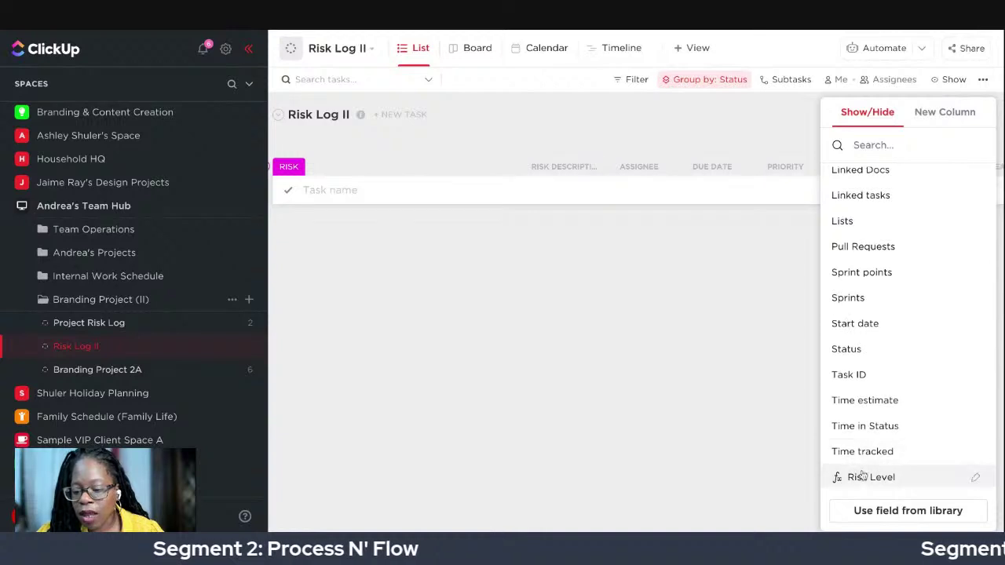
{"action": "left_click", "coordinate": [862, 474]}
{"action": "left_click", "coordinate": [775, 318]}
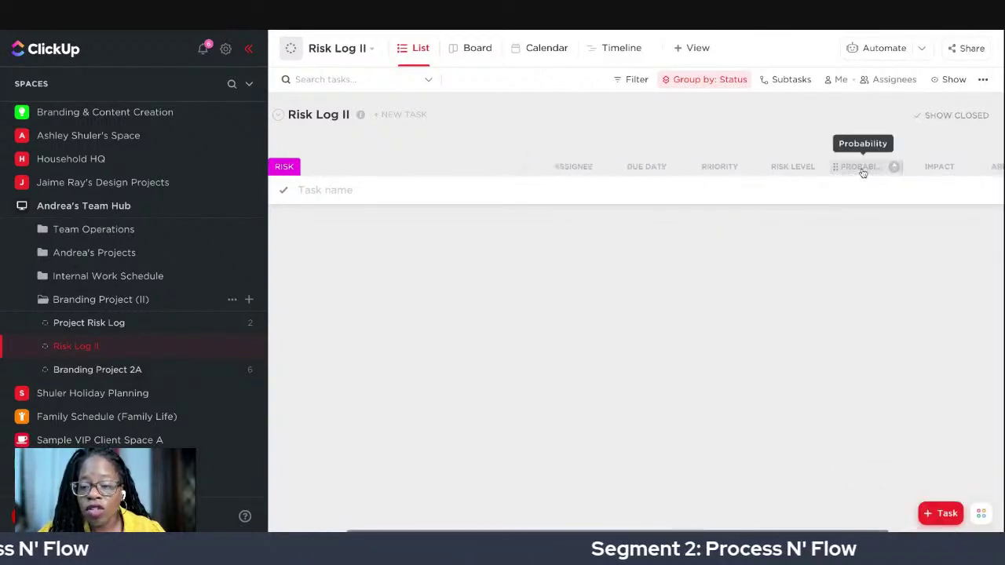
Move the Impact column between Risk Description and Assignee
{"action": "scroll", "coordinate": [860, 168], "scroll_direction": "left", "scroll_amount": 3}
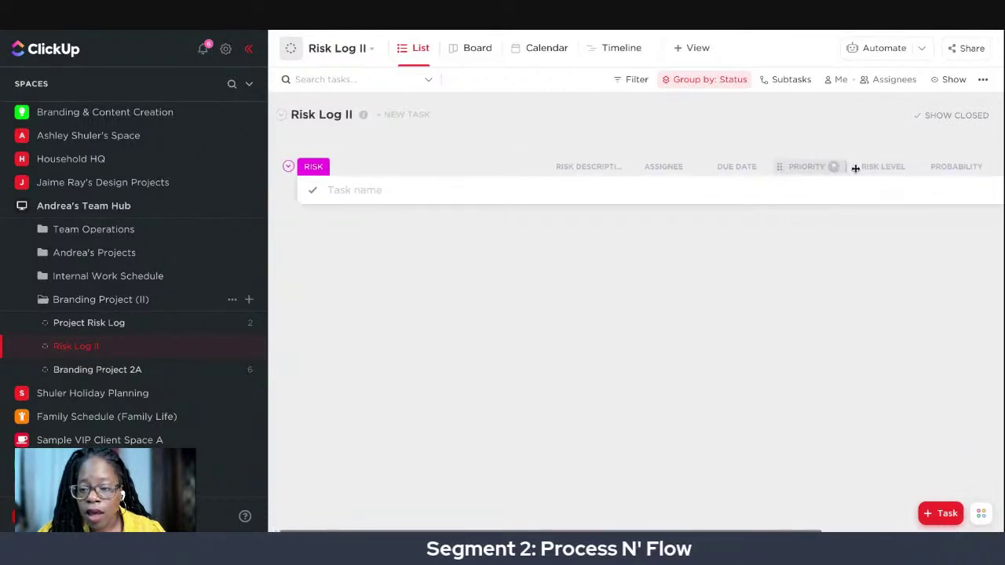
{"action": "scroll", "coordinate": [855, 169], "scroll_direction": "right", "scroll_amount": 2}
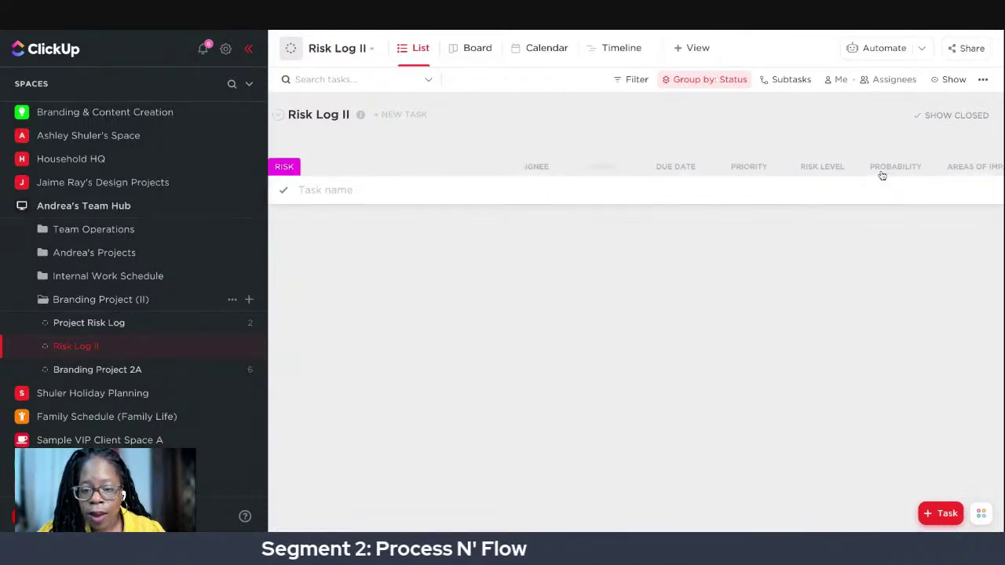
{"action": "left_click_drag", "start_coordinate": [881, 176], "coordinate": [610, 169]}
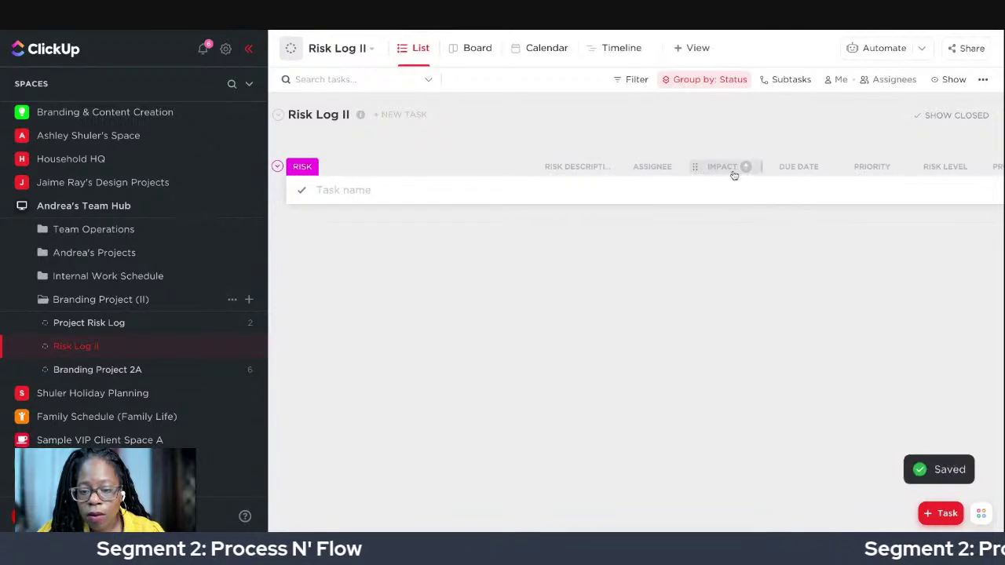
{"action": "left_click_drag", "start_coordinate": [733, 175], "coordinate": [690, 181]}
{"action": "scroll", "coordinate": [691, 180], "scroll_direction": "right", "scroll_amount": 2}
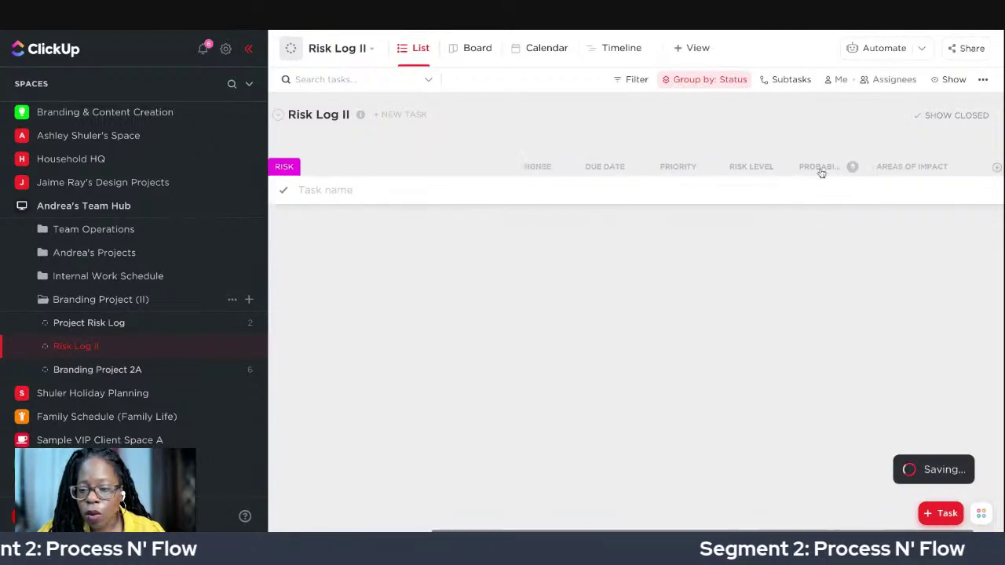
Move the Probability column ahead of Assignee, directly after the Impact column
{"action": "left_click_drag", "start_coordinate": [821, 172], "coordinate": [529, 168]}
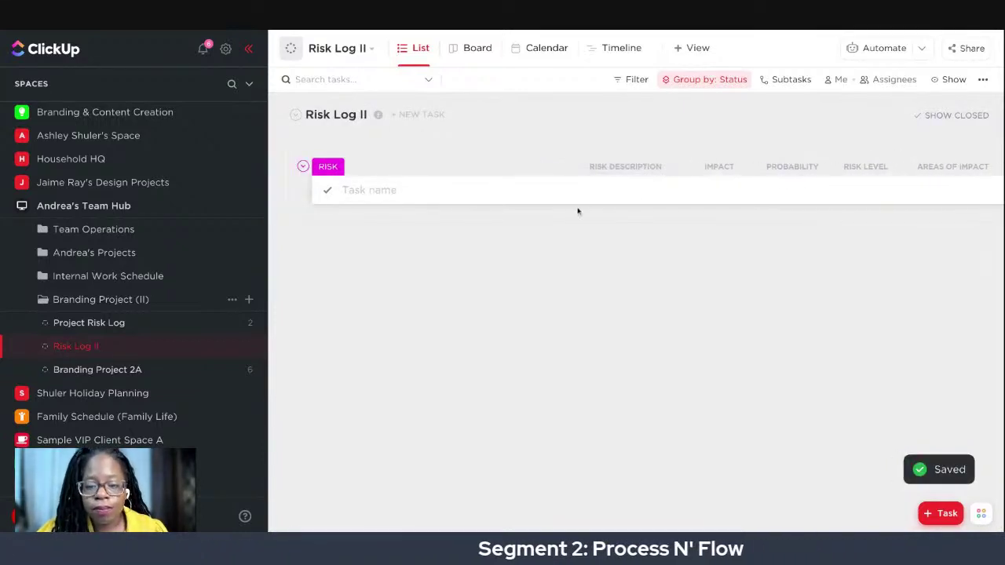
Add a task named "No one will buy my NFT" under the Risk status of the Risk Log II list
{"action": "left_click", "coordinate": [421, 189]}
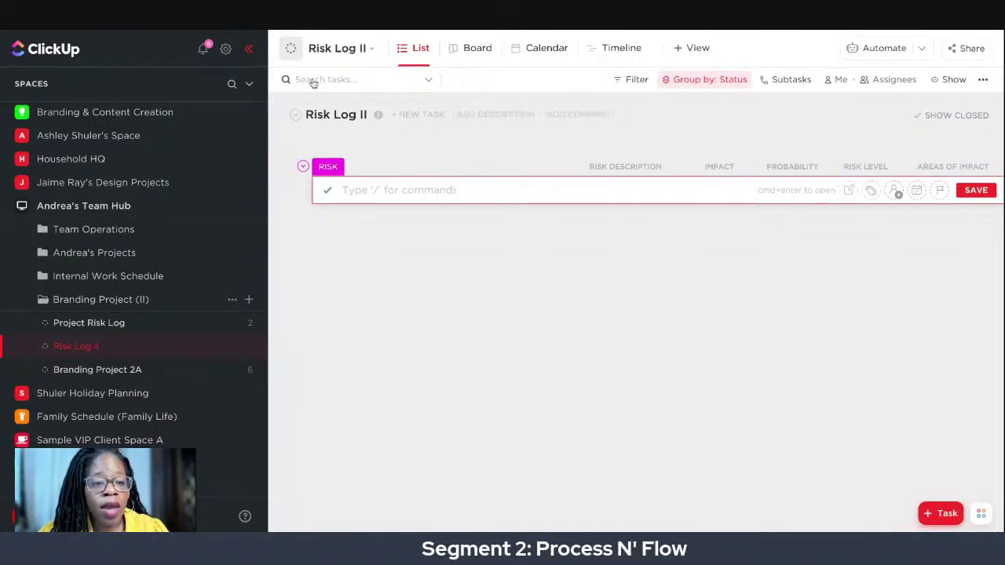
{"action": "left_click", "coordinate": [188, 29]}
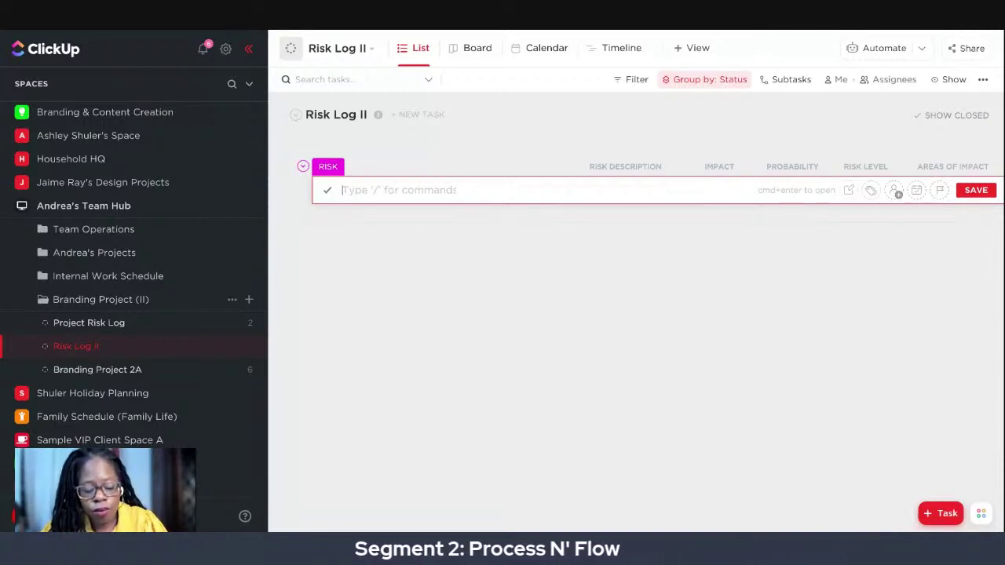
{"action": "type", "text": "No one wil"}
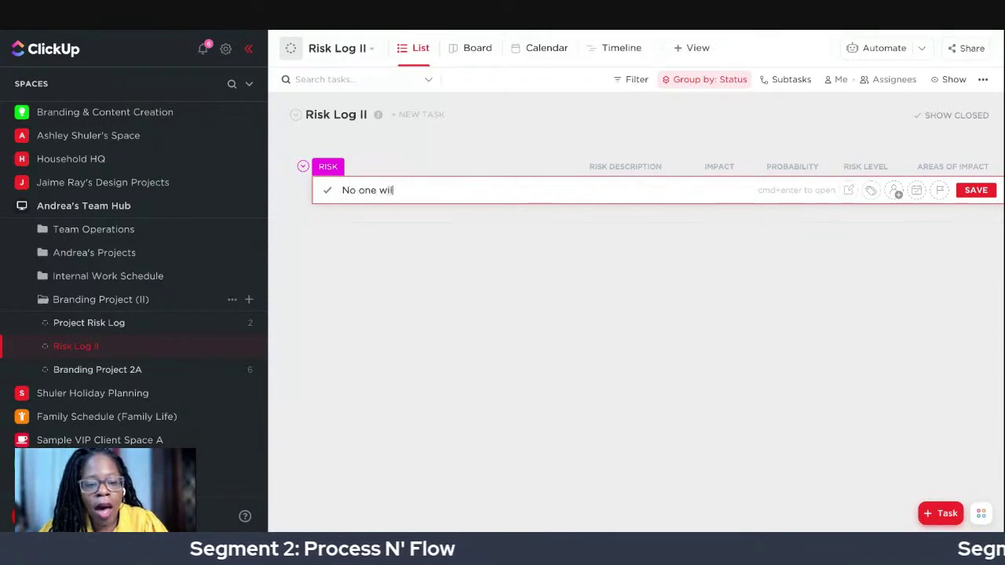
{"action": "type", "text": "l buy my NFT"}
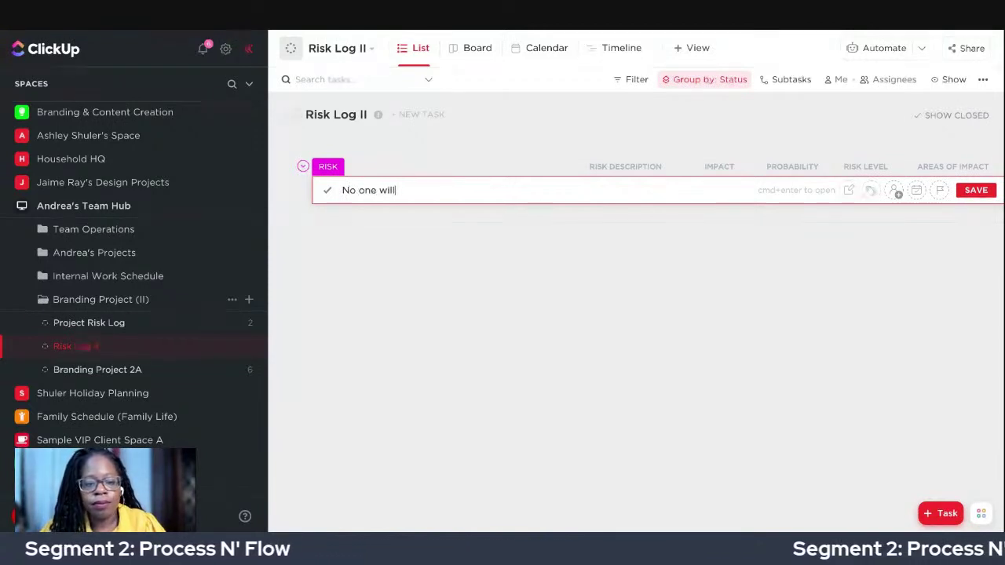
{"action": "key", "text": "Return"}
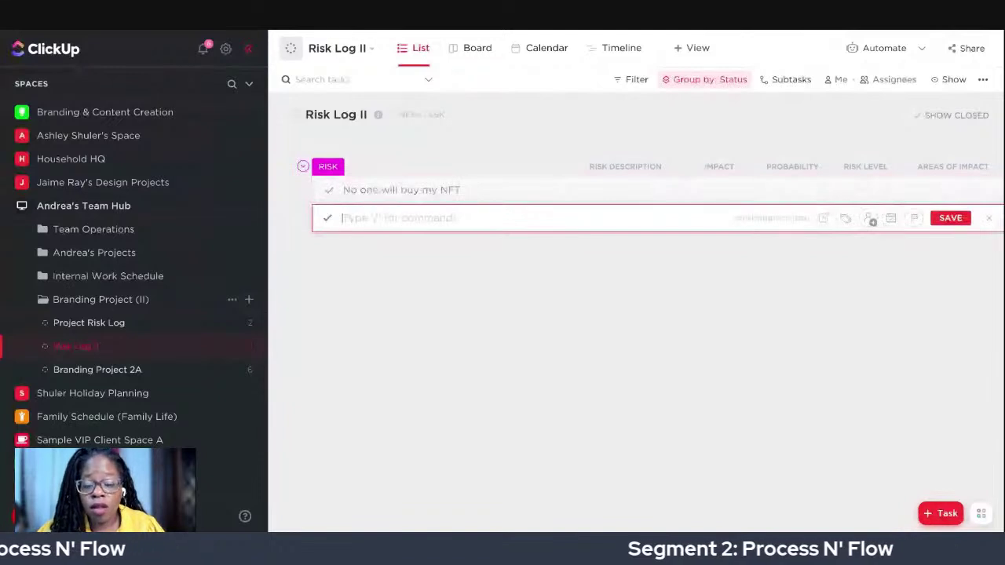
Look through the field types available for a new column, including Text area (Long text), without adding one
{"action": "left_click", "coordinate": [612, 195]}
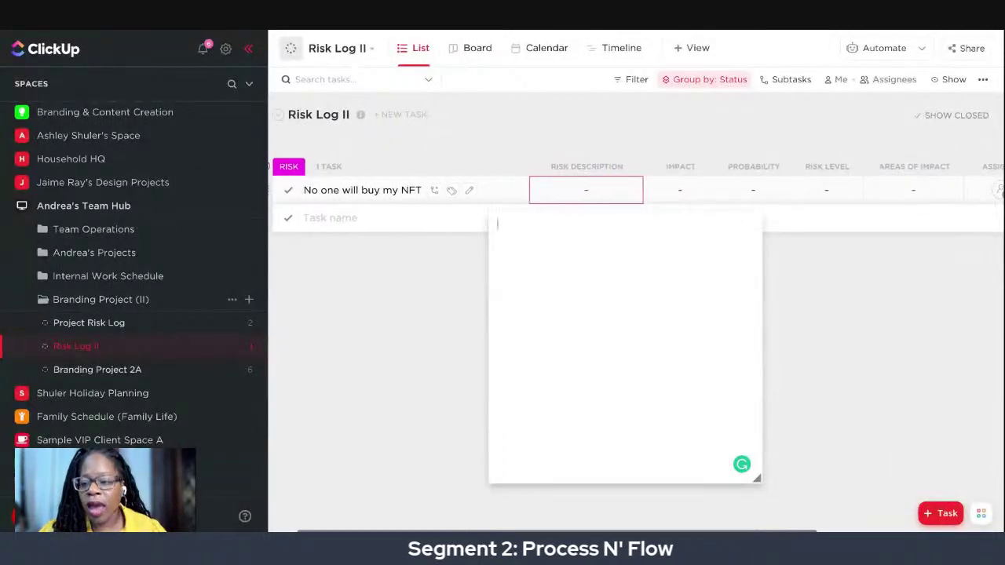
{"action": "scroll", "coordinate": [643, 187], "scroll_direction": "right", "scroll_amount": 1}
{"action": "scroll", "coordinate": [612, 224], "scroll_direction": "left", "scroll_amount": 1}
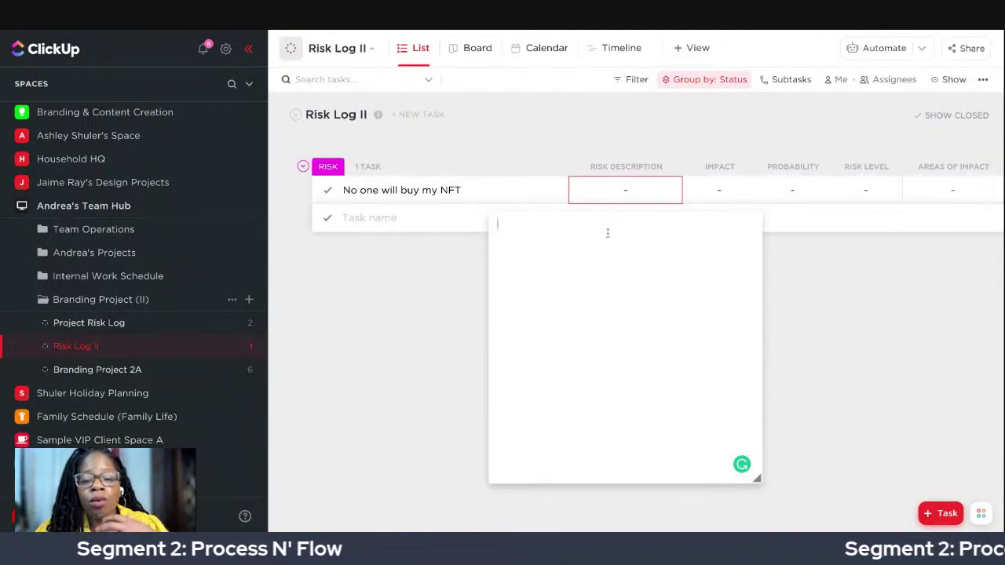
{"action": "scroll", "coordinate": [653, 193], "scroll_direction": "right", "scroll_amount": 3}
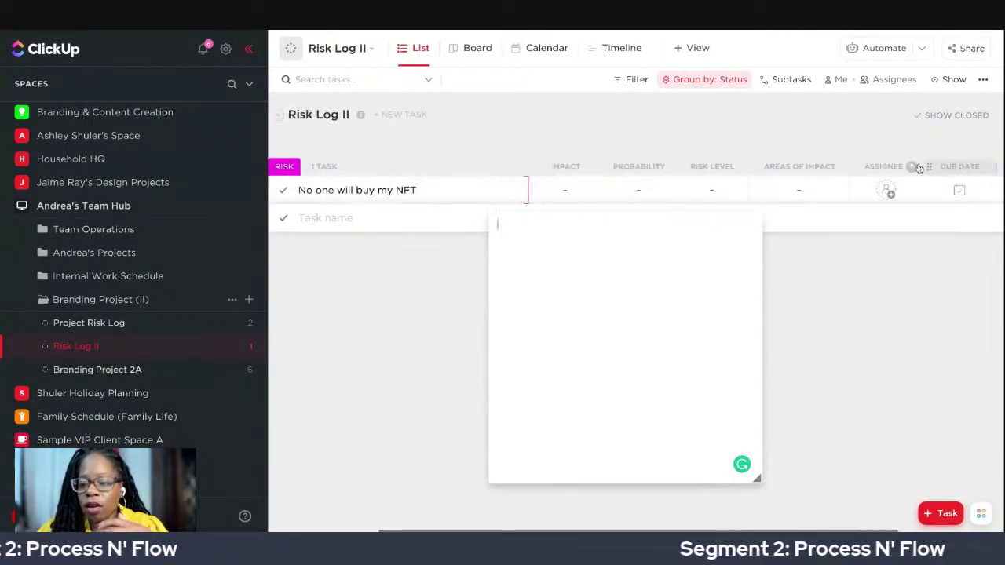
{"action": "scroll", "coordinate": [887, 192], "scroll_direction": "right", "scroll_amount": 3}
{"action": "left_click", "coordinate": [957, 174]}
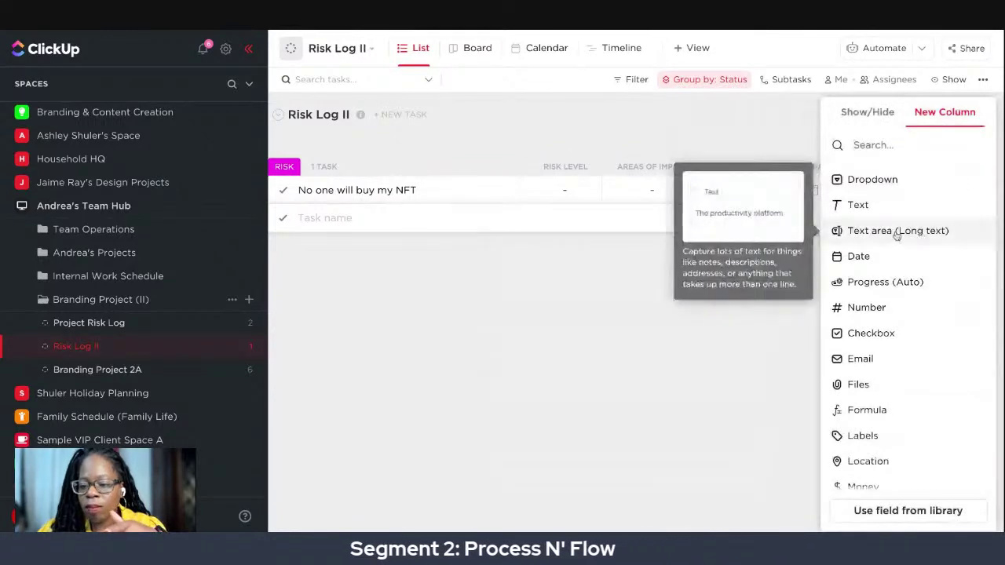
{"action": "left_click", "coordinate": [578, 285]}
Fill in the NFT task's Risk Description with "If no one buys my NFT, then I do not make any money."
{"action": "left_click", "coordinate": [639, 191]}
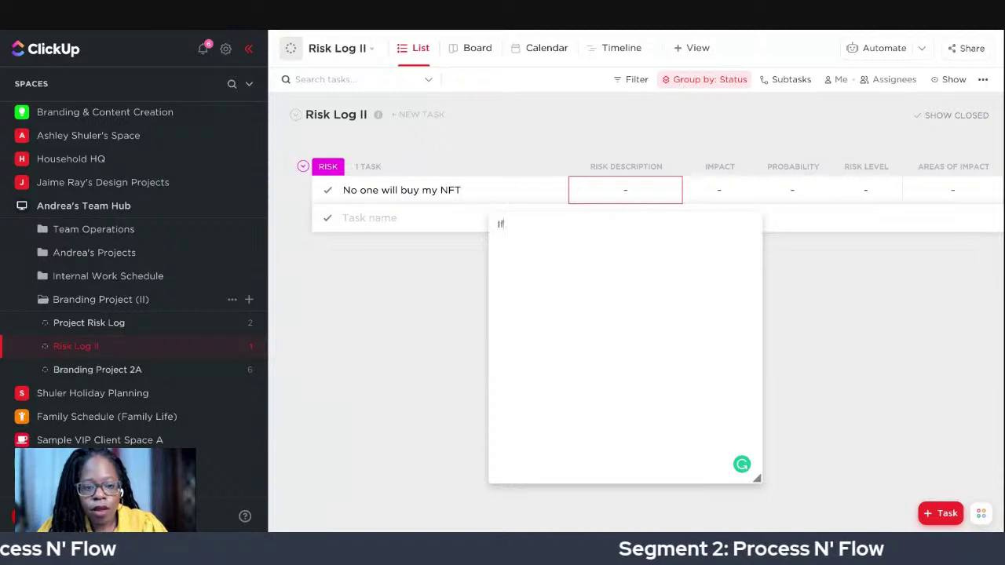
{"action": "type", "text": "o one buys my NFT"}
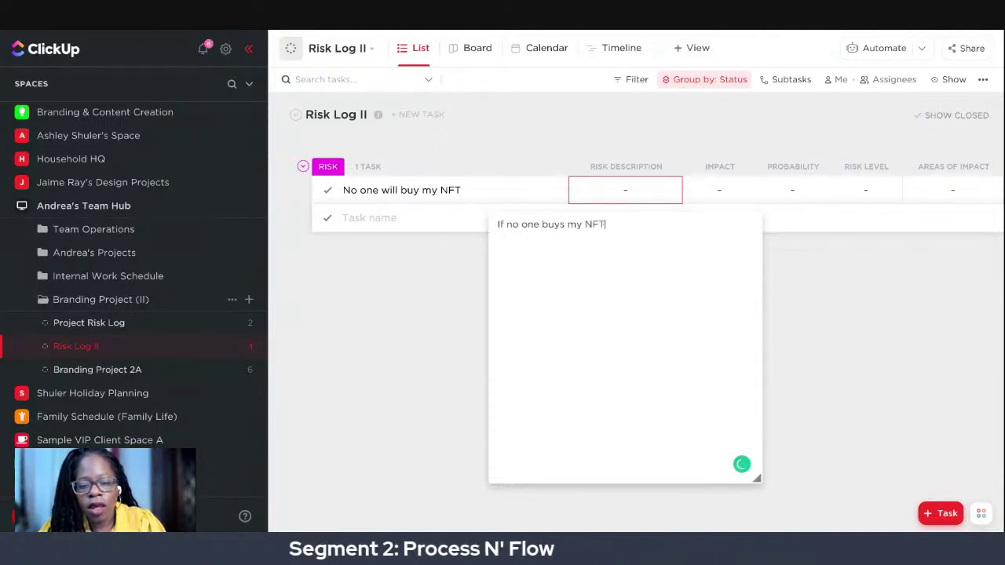
{"action": "type", "text": ", then I do not "}
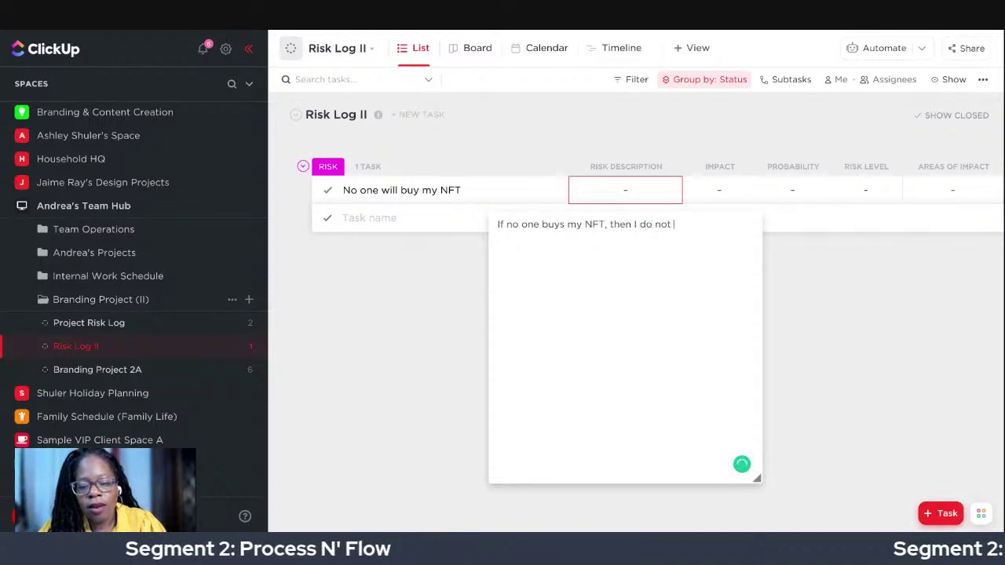
{"action": "type", "text": "make any money"}
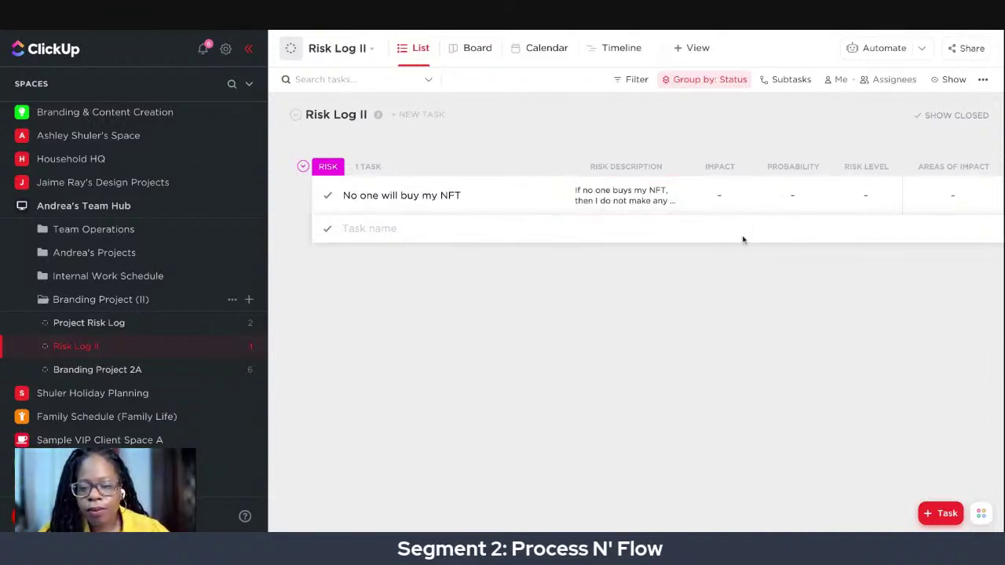
Widen the Risk Description column and move the Probability column ahead of Impact
{"action": "left_click_drag", "start_coordinate": [680, 166], "coordinate": [738, 166]}
{"action": "scroll", "coordinate": [679, 212], "scroll_direction": "right", "scroll_amount": 2}
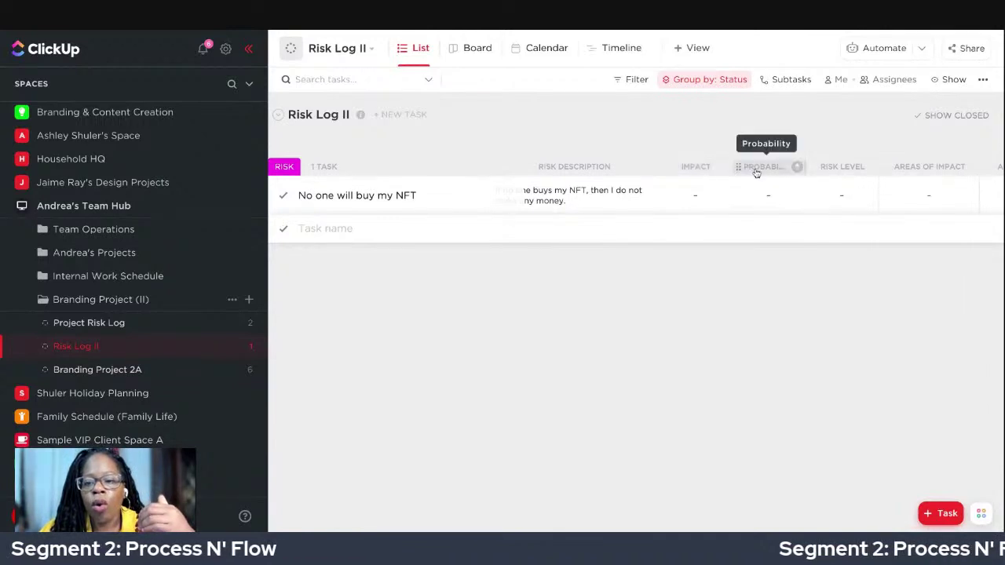
{"action": "left_click_drag", "start_coordinate": [756, 171], "coordinate": [680, 169]}
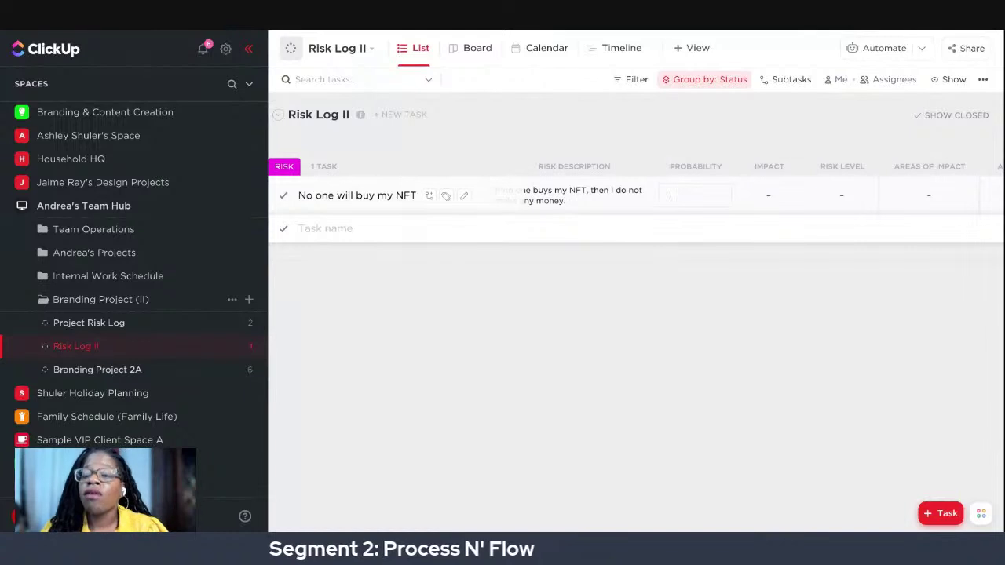
Set both Probability and Impact to 4 for the "No one will buy my NFT" task
{"action": "left_click", "coordinate": [695, 195]}
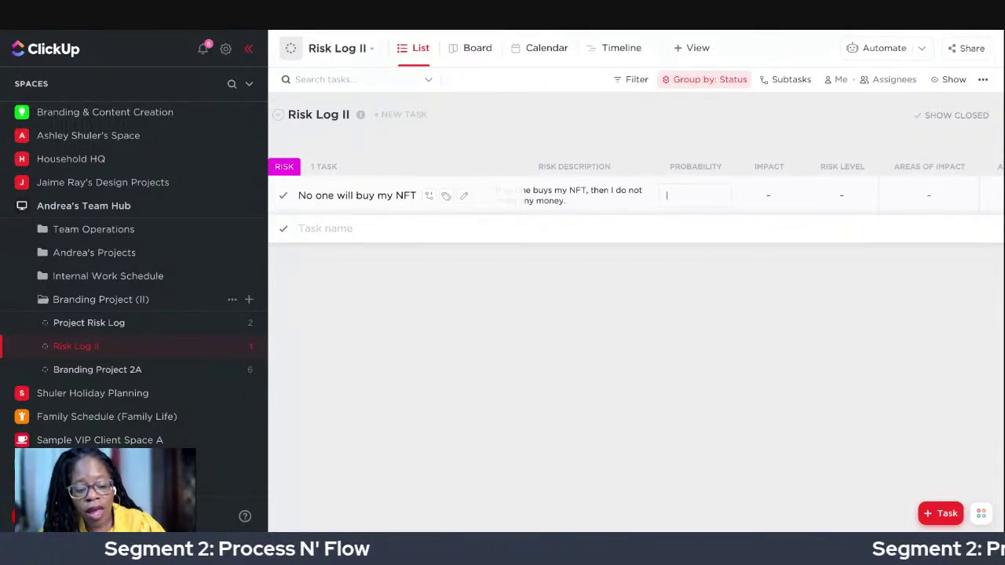
{"action": "type", "text": "4"}
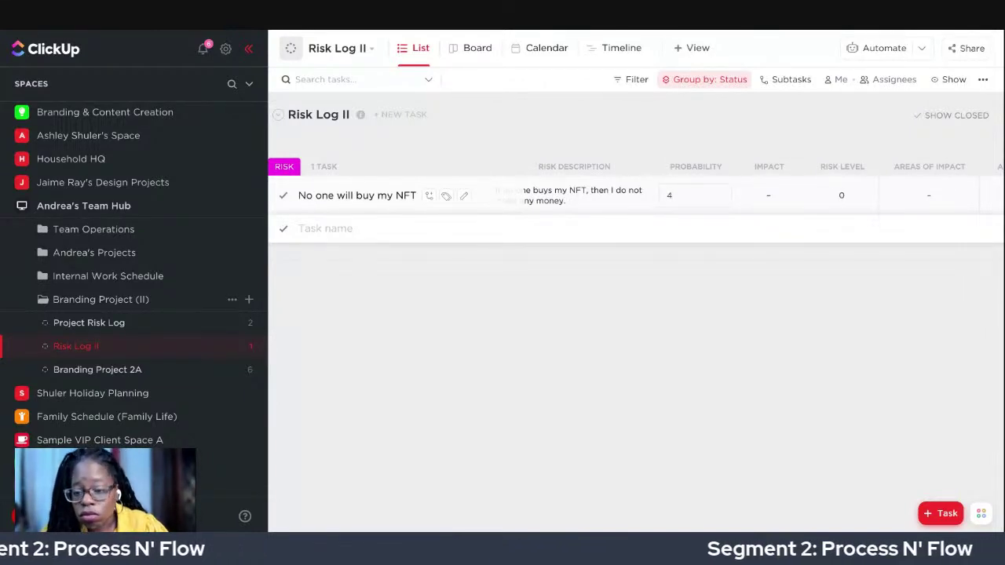
{"action": "key", "text": "Return"}
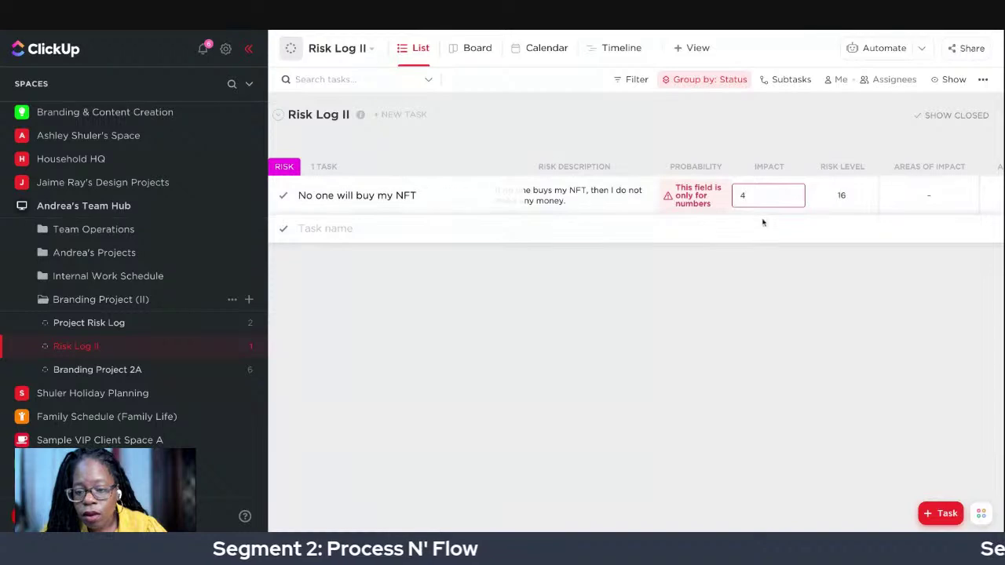
{"action": "key", "text": "Return"}
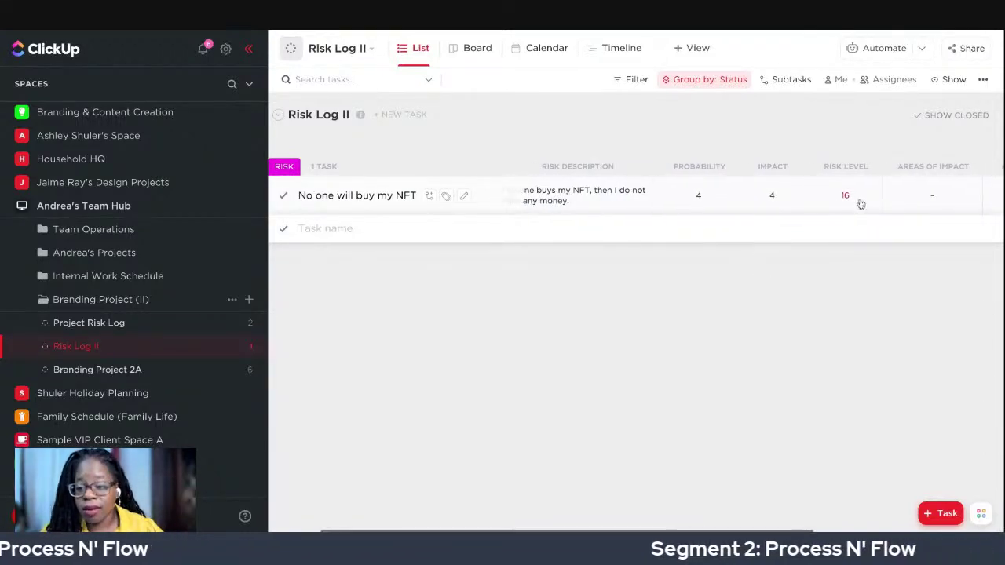
Set the priority of the "No one will buy my NFT" task to Urgent
{"action": "scroll", "coordinate": [860, 204], "scroll_direction": "right", "scroll_amount": 4}
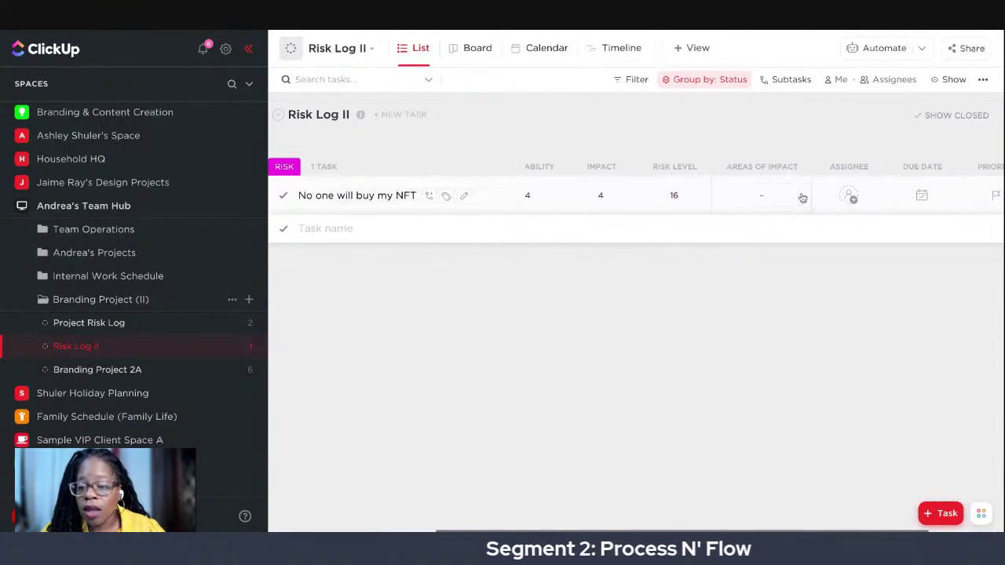
{"action": "scroll", "coordinate": [802, 198], "scroll_direction": "right", "scroll_amount": 3}
{"action": "left_click", "coordinate": [886, 194]}
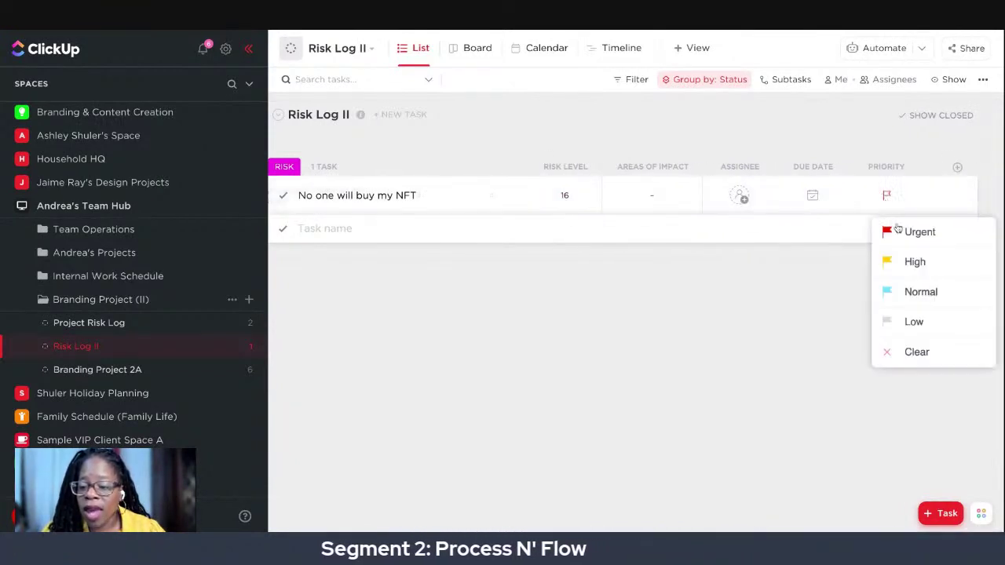
{"action": "left_click", "coordinate": [899, 232]}
{"action": "scroll", "coordinate": [868, 204], "scroll_direction": "left", "scroll_amount": 7}
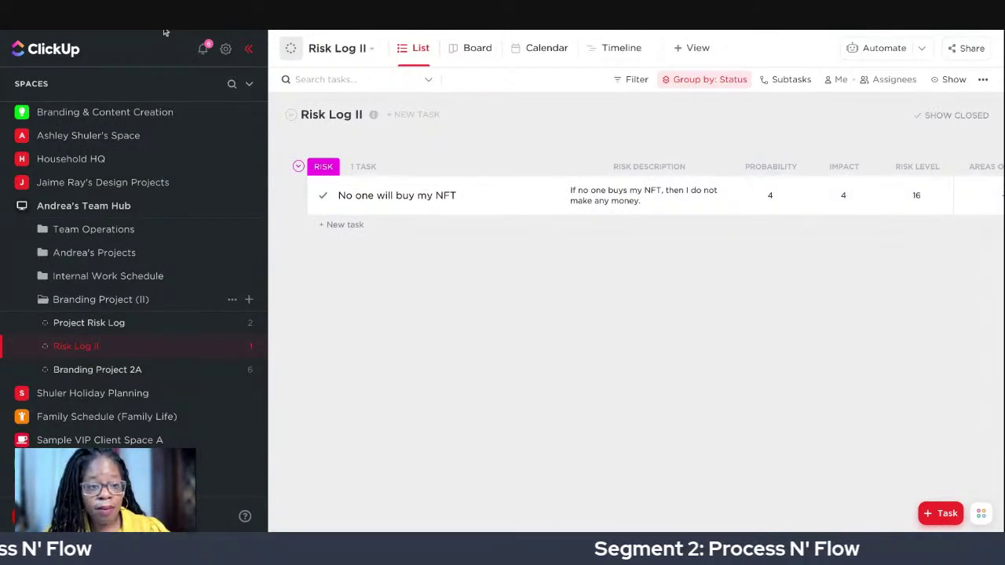
Set Areas of Impact to Money for the "No one will buy my NFT" task
{"action": "scroll", "coordinate": [556, 132], "scroll_direction": "right", "scroll_amount": 5}
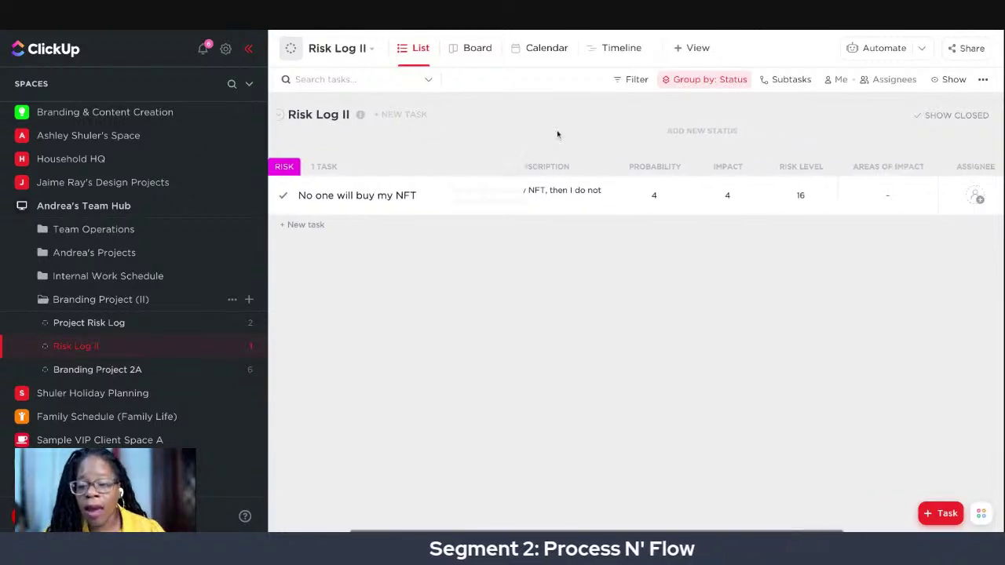
{"action": "left_click", "coordinate": [816, 201]}
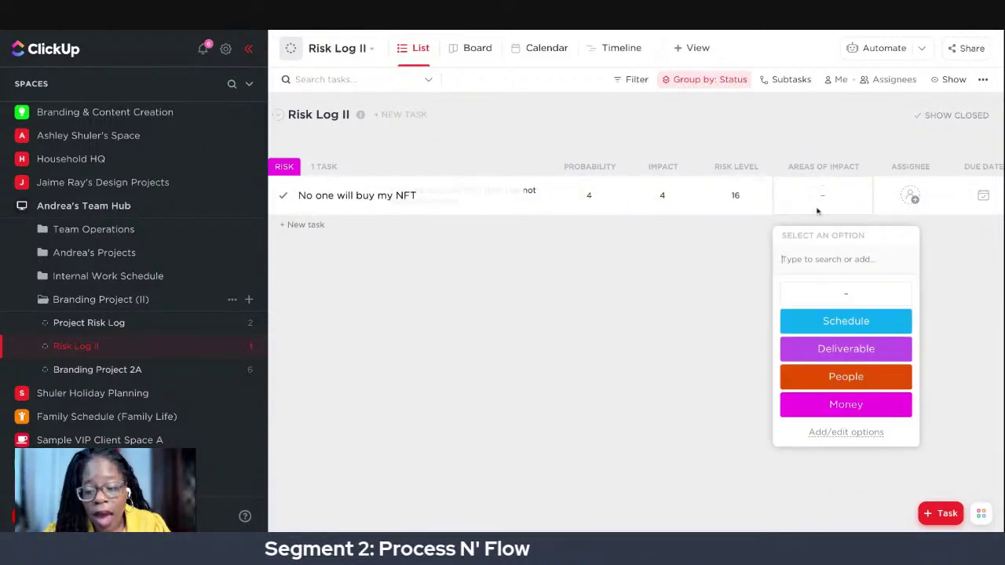
{"action": "left_click", "coordinate": [830, 405]}
Review the NFT risk's field values across the list and the options offered for Areas of Impact
{"action": "scroll", "coordinate": [908, 196], "scroll_direction": "left", "scroll_amount": 4}
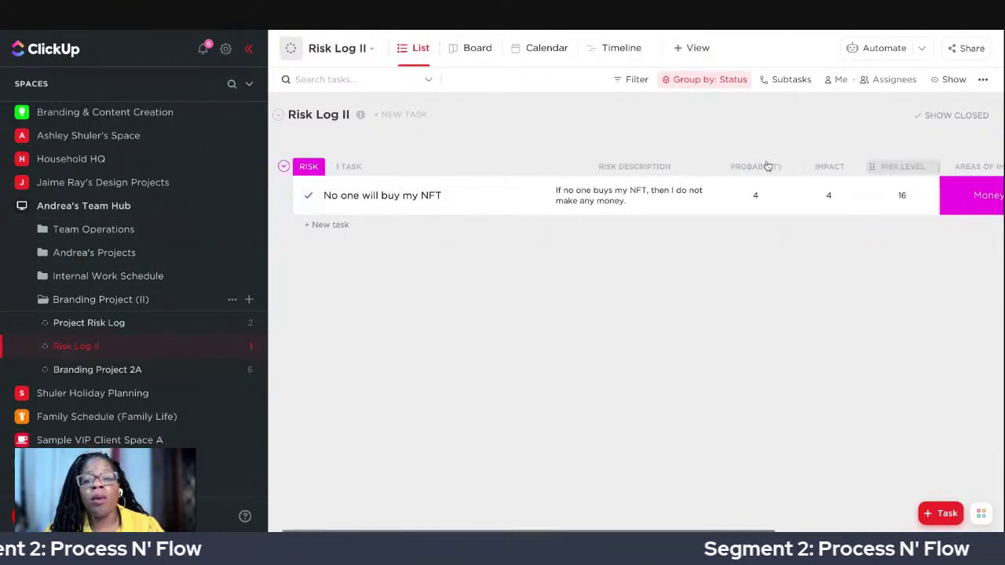
{"action": "scroll", "coordinate": [627, 177], "scroll_direction": "right", "scroll_amount": 3}
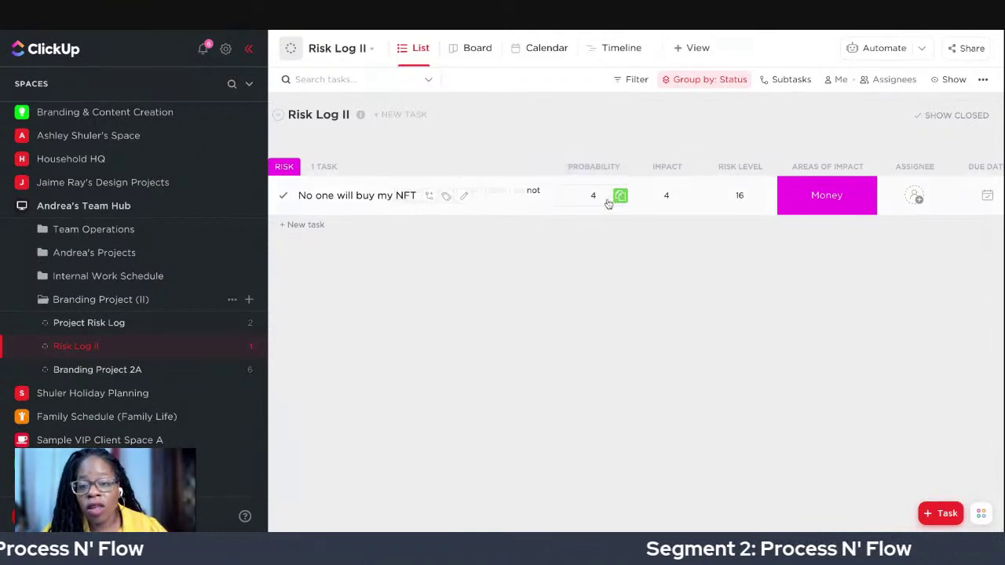
{"action": "left_click", "coordinate": [827, 198]}
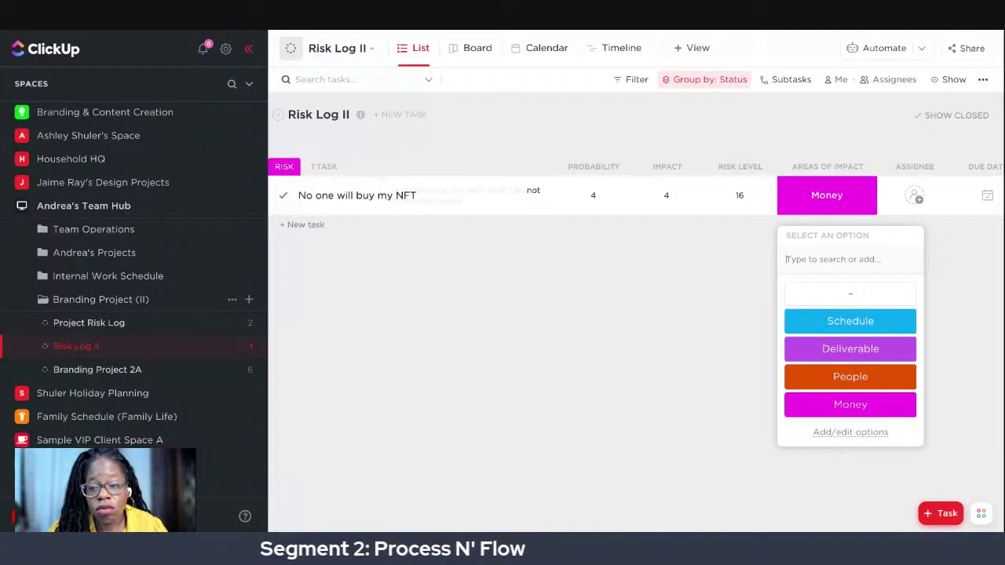
{"action": "left_click", "coordinate": [762, 251]}
{"action": "scroll", "coordinate": [859, 203], "scroll_direction": "right", "scroll_amount": 3}
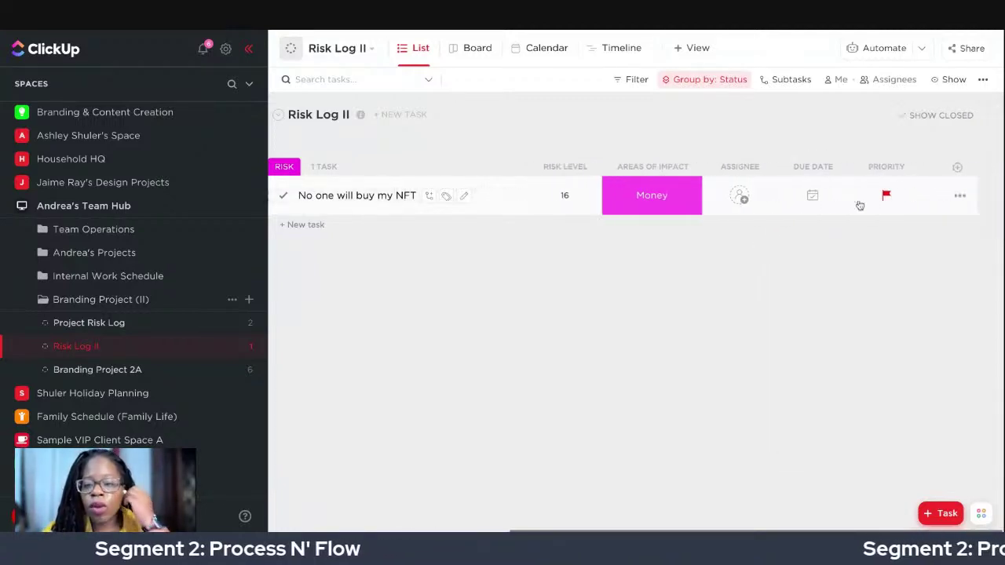
{"action": "scroll", "coordinate": [859, 205], "scroll_direction": "left", "scroll_amount": 3}
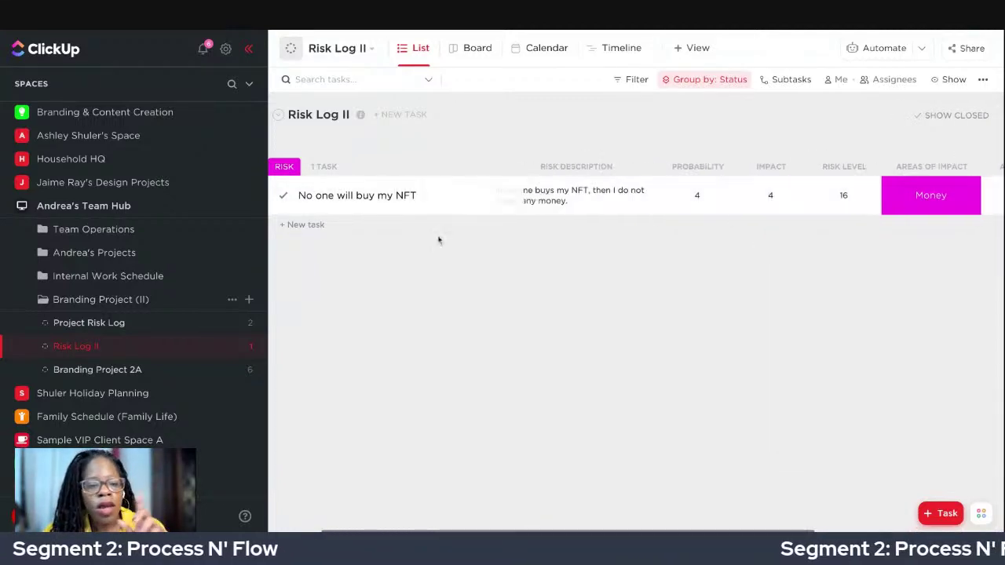
Add a second task named "Not enough staff to launch NFT" under the Risk status
{"action": "left_click", "coordinate": [311, 229]}
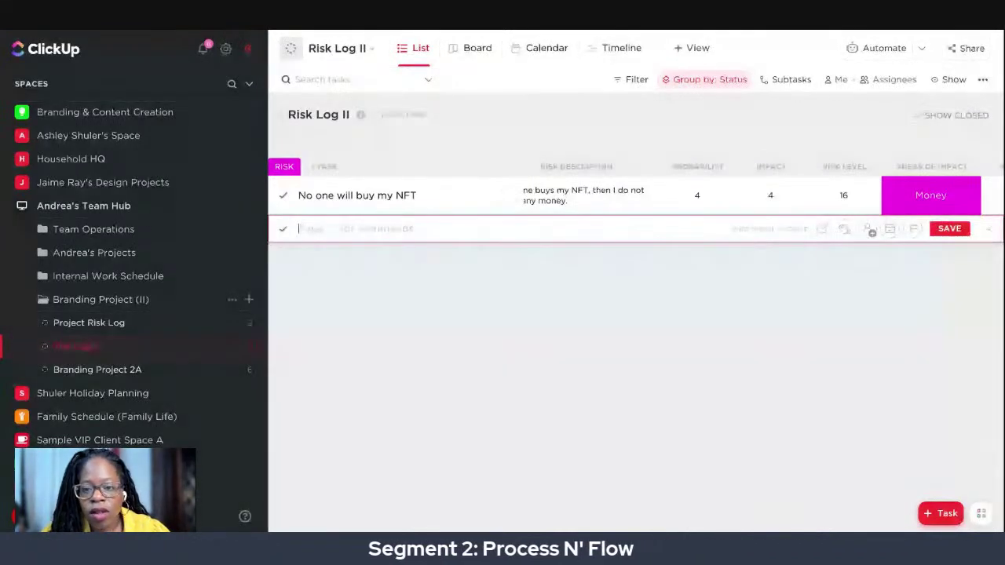
{"action": "type", "text": "No"}
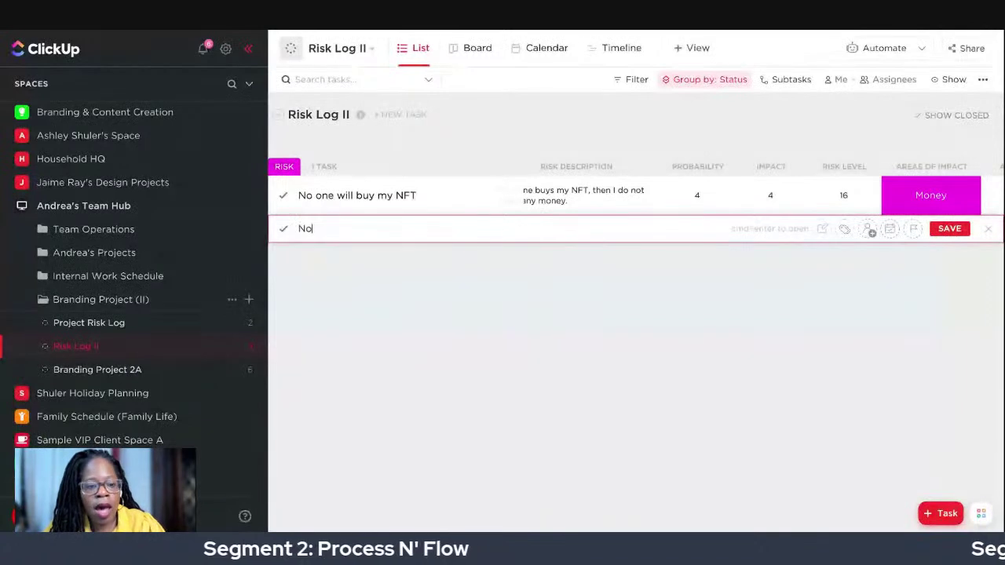
{"action": "type", "text": "t enough staff to launch "}
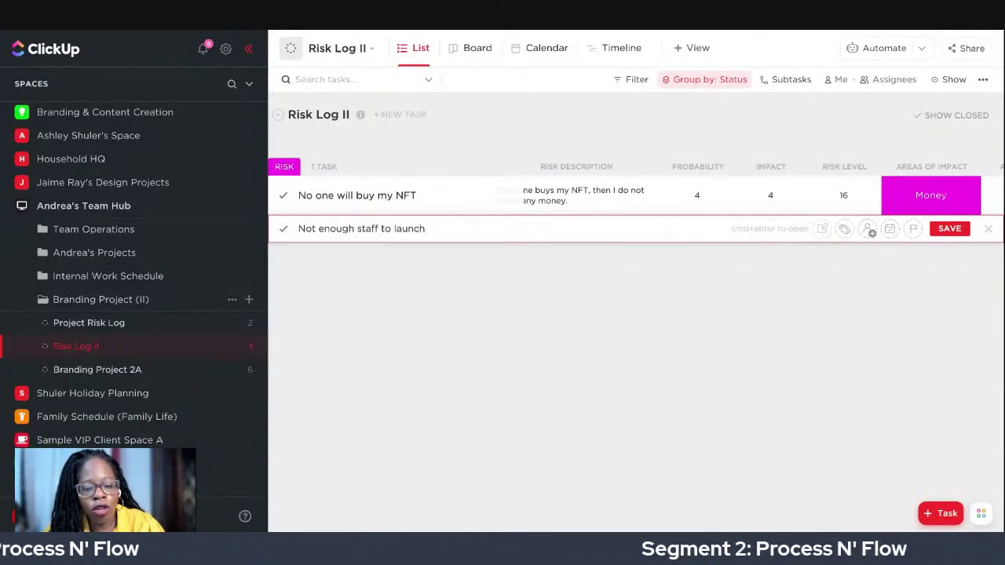
{"action": "type", "text": "NFT"}
{"action": "key", "text": "Return"}
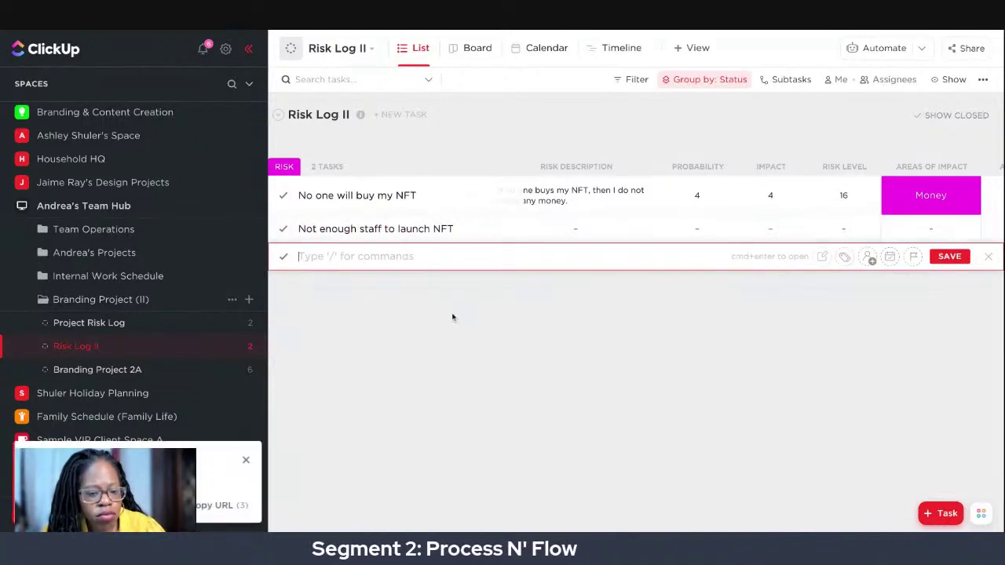
Rename the "Not enough staff to launch NFT" task as "Not enough team members to launch NFT"
{"action": "left_click", "coordinate": [365, 230]}
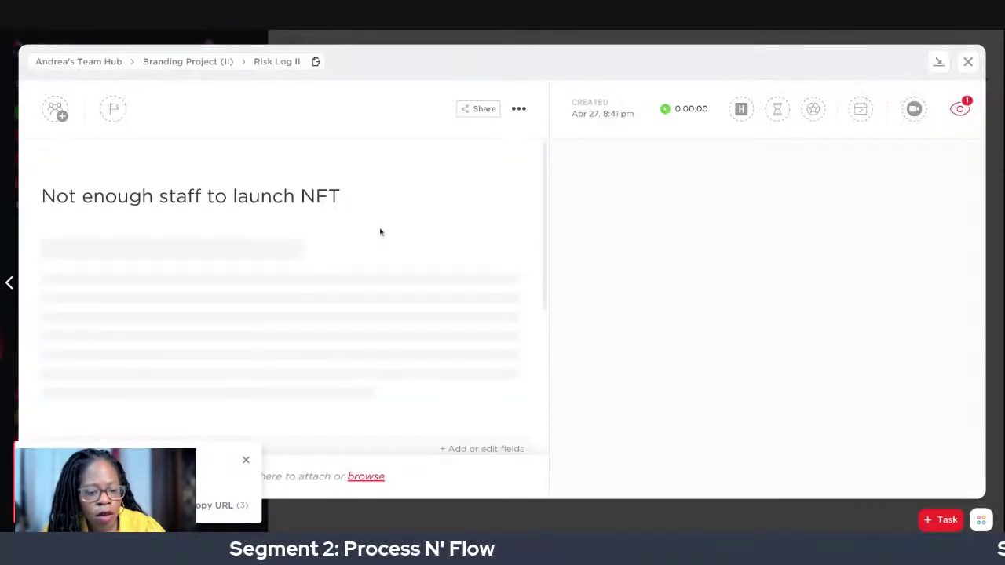
{"action": "double_click", "coordinate": [197, 196]}
{"action": "type", "text": "te"}
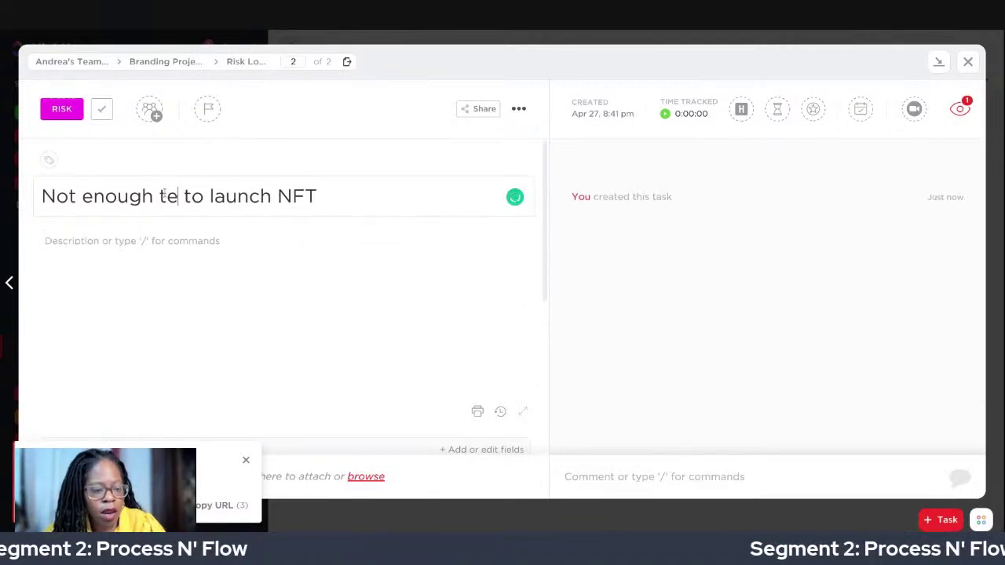
{"action": "type", "text": "am memberes"}
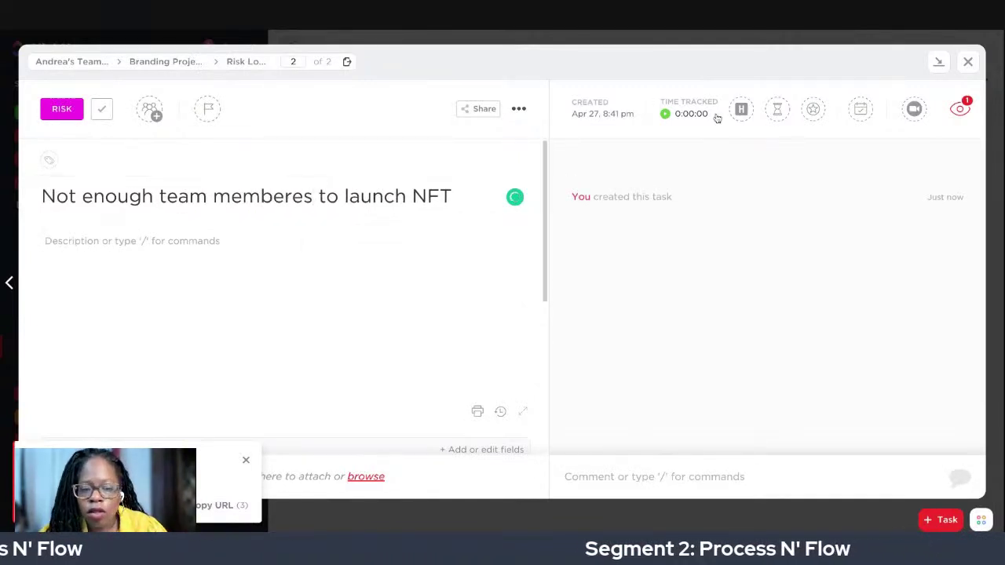
{"action": "left_click", "coordinate": [298, 198]}
{"action": "key", "text": "BackSpace"}
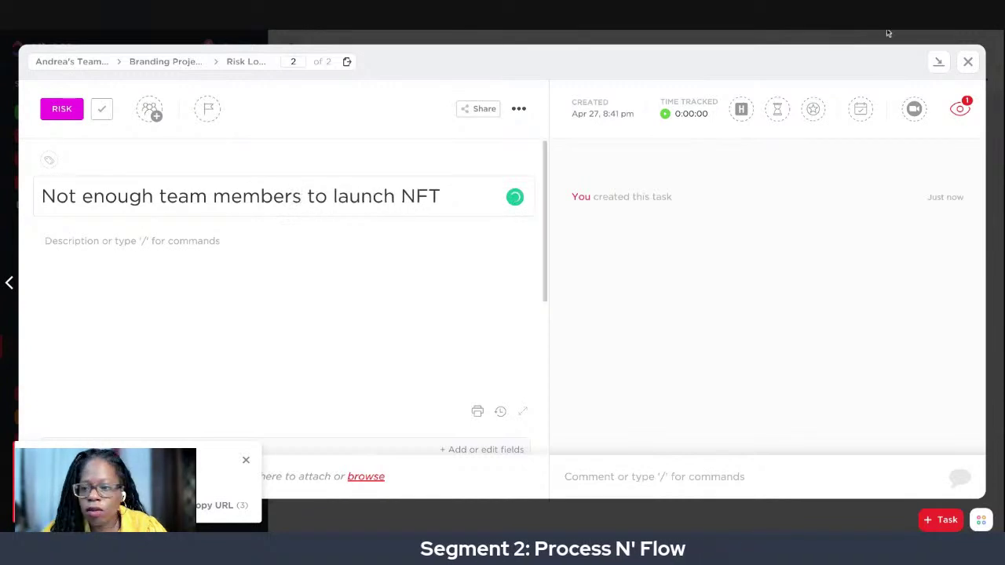
{"action": "left_click", "coordinate": [967, 61]}
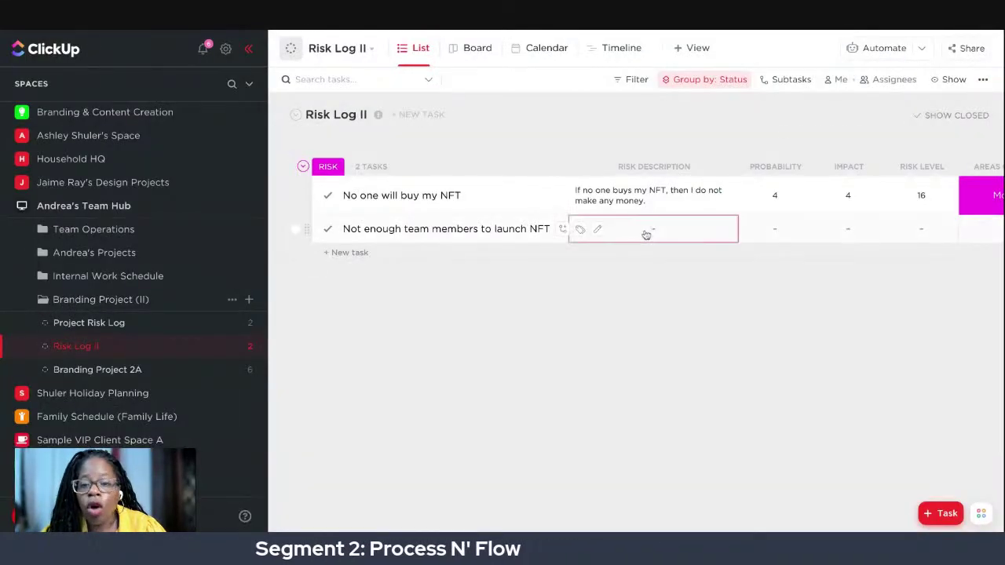
Enter the second risk's description: "I am a team of one and I am nervous about creating, selling, and managing the NFT without any help."
{"action": "left_click", "coordinate": [645, 232]}
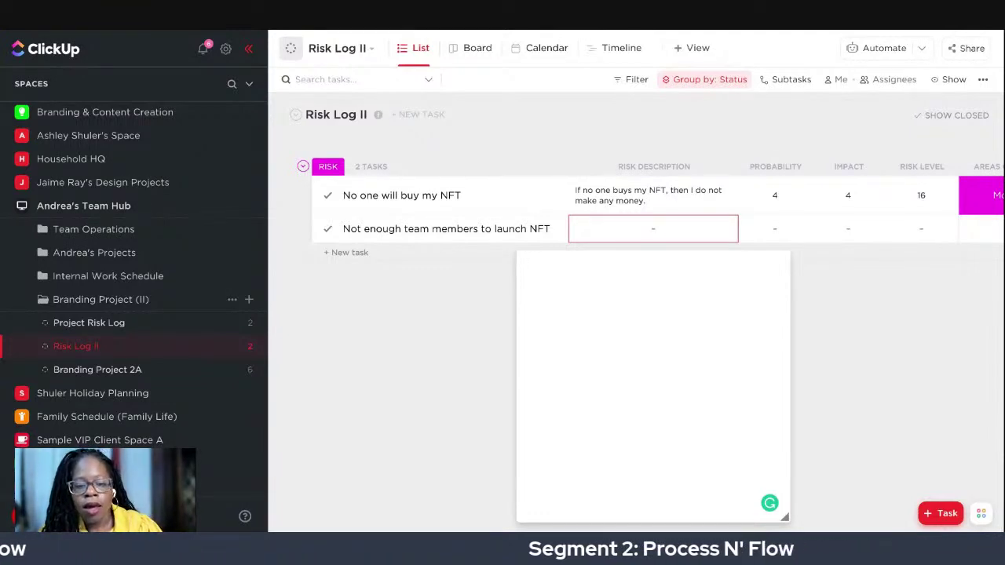
{"action": "type", "text": "I am a team"}
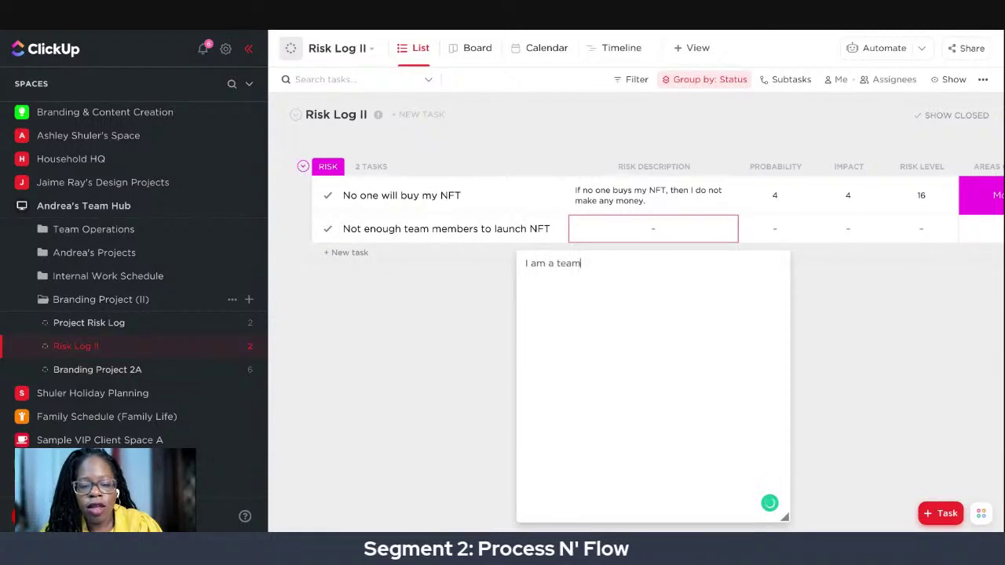
{"action": "type", "text": " of one and I"}
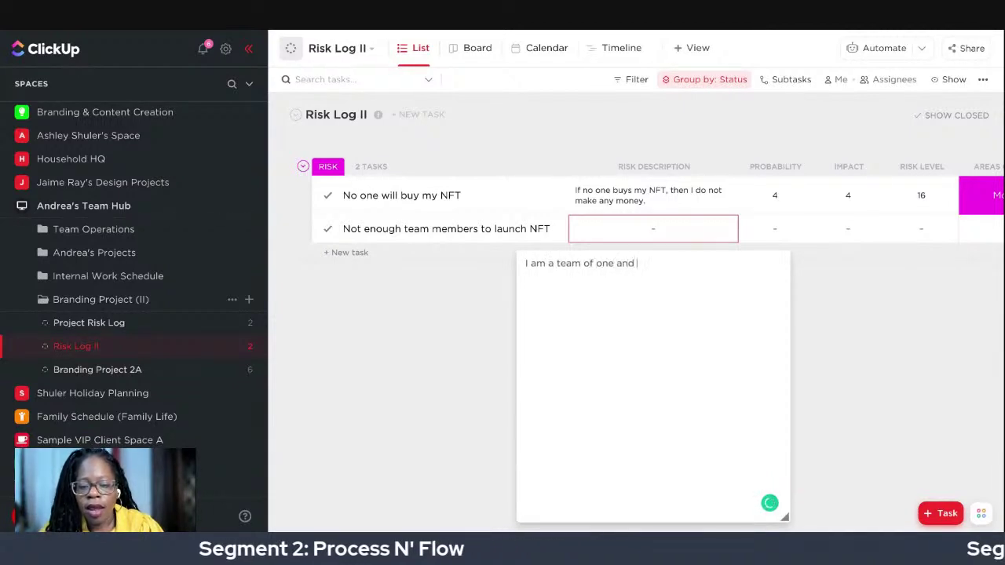
{"action": "type", "text": "nervous about creating, selling, and managing the"}
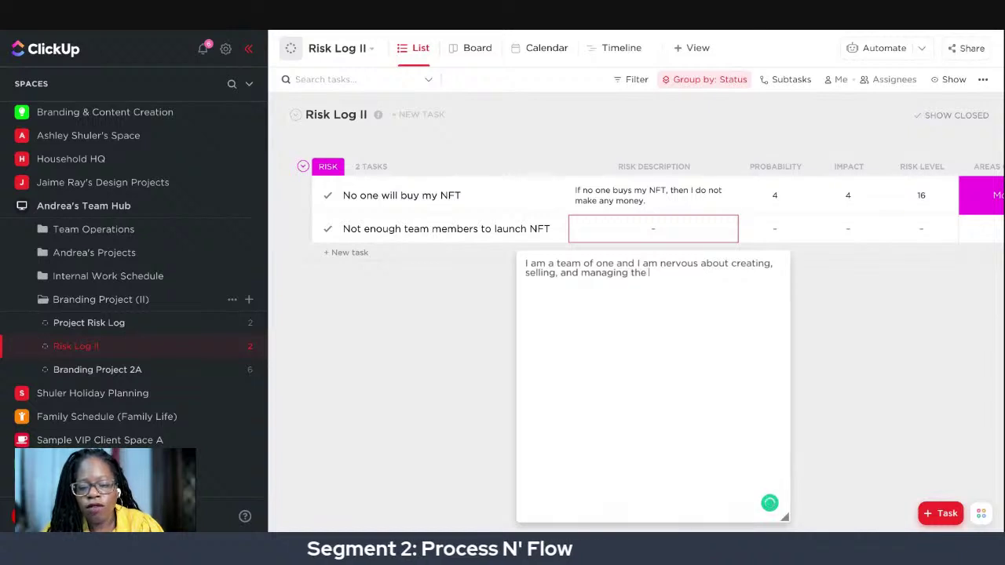
{"action": "type", "text": "wi"}
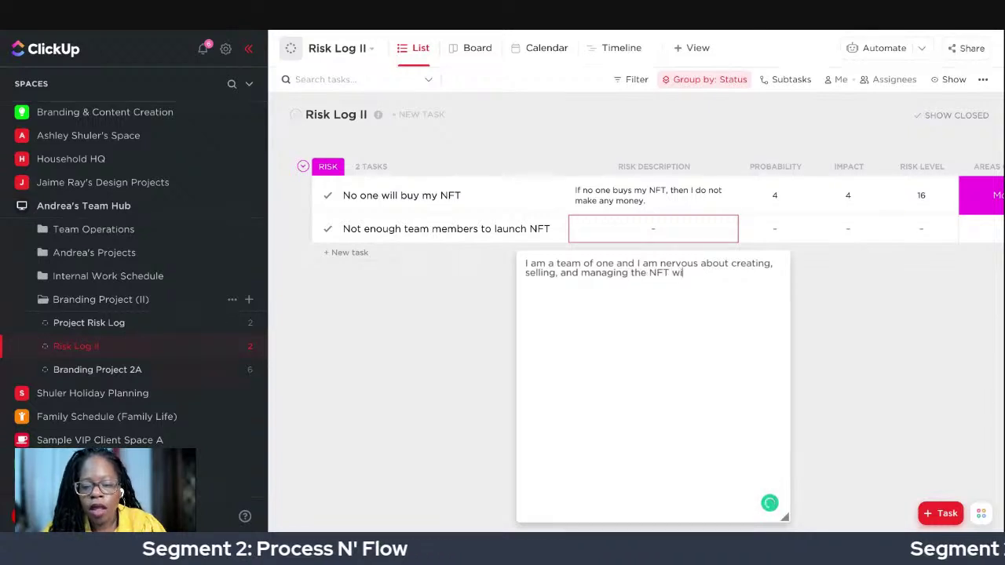
{"action": "type", "text": "thout any help."}
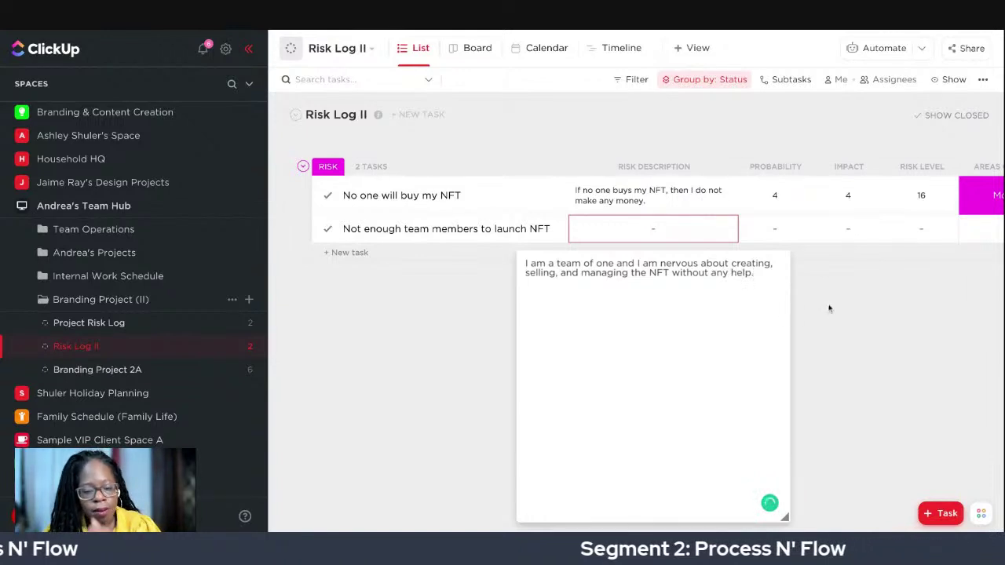
{"action": "left_click", "coordinate": [829, 308]}
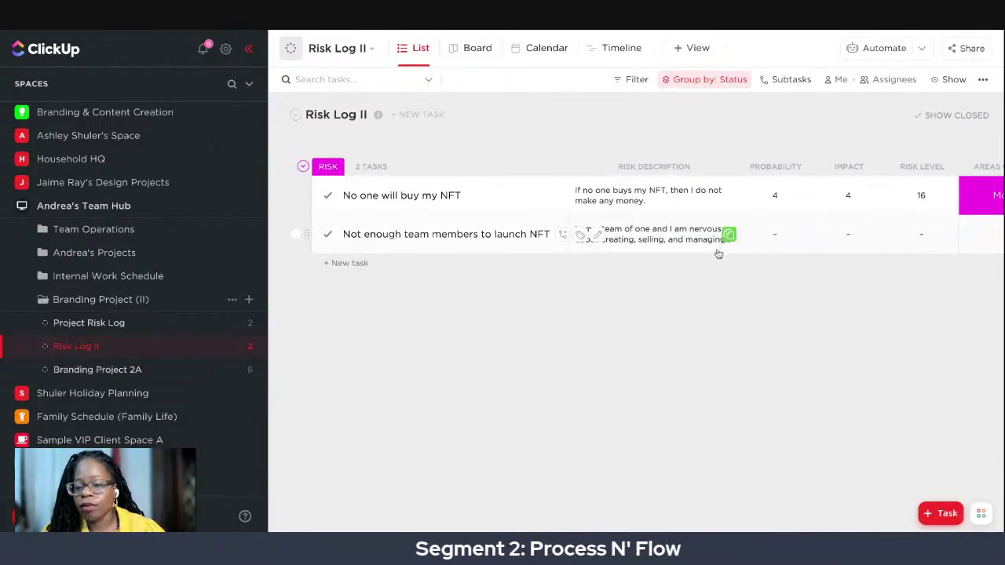
Set both Probability and Impact to 5 for the "Not enough team members to launch NFT" task
{"action": "left_click", "coordinate": [776, 241]}
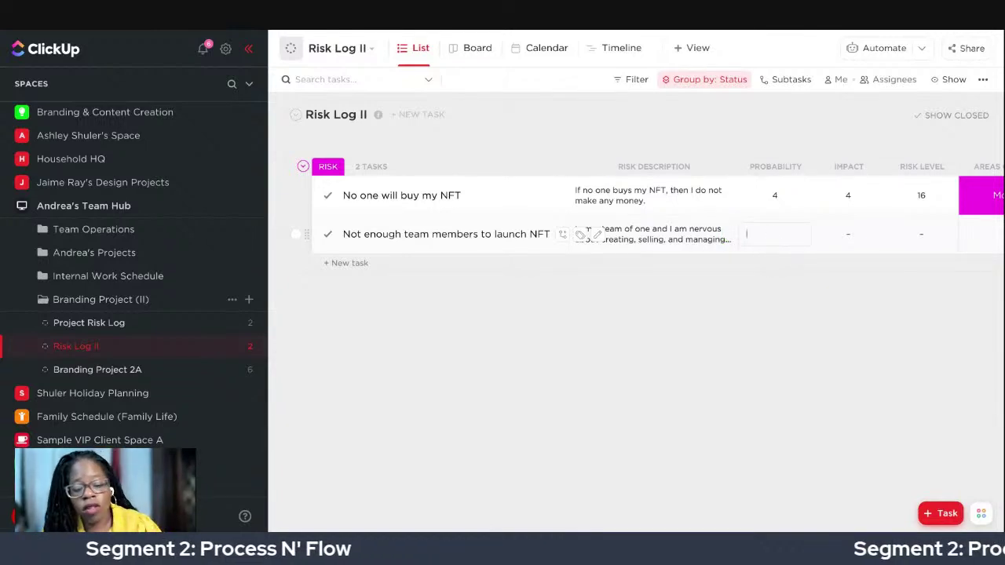
{"action": "type", "text": "5"}
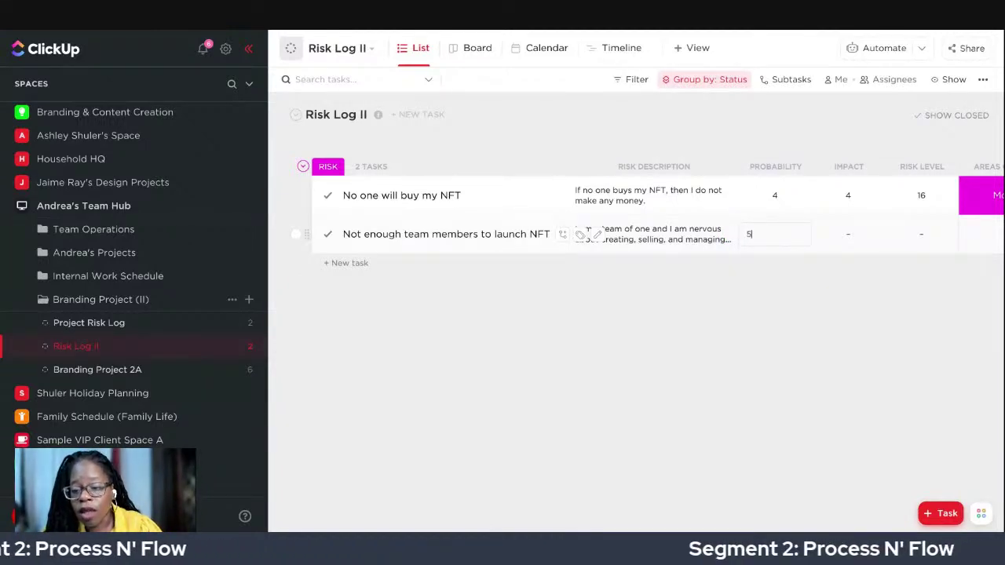
{"action": "left_click", "coordinate": [855, 238]}
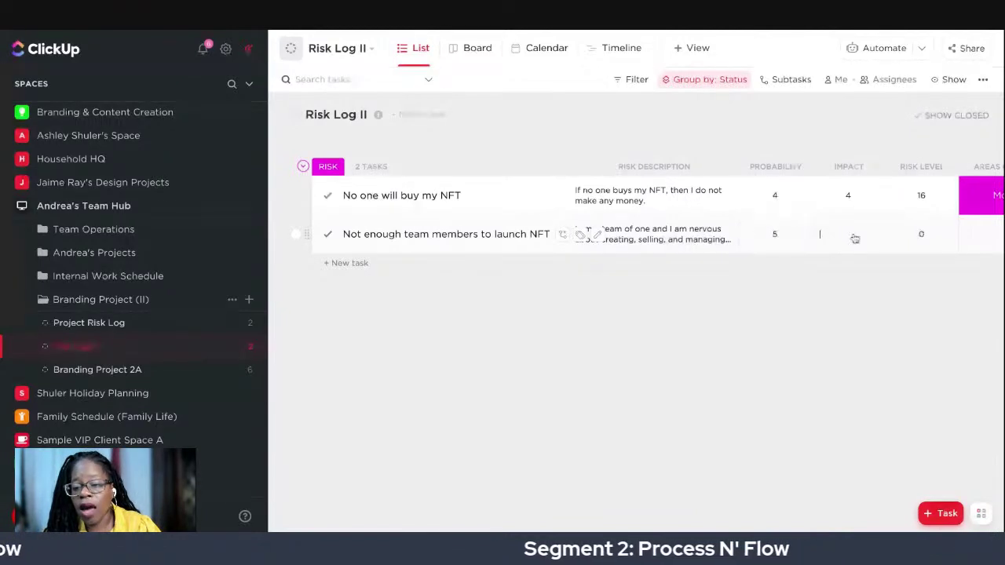
{"action": "type", "text": "5"}
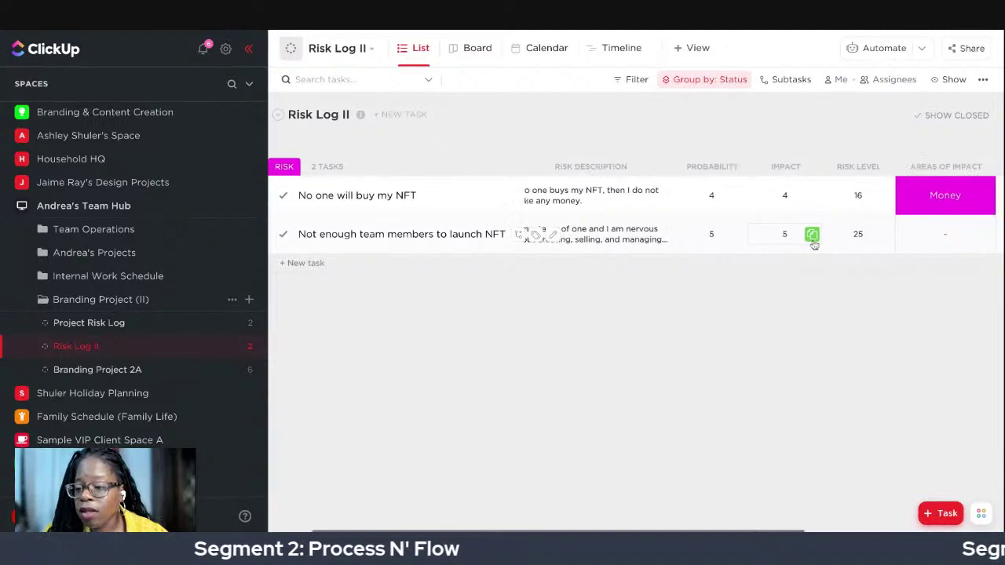
Set the priority to Urgent and Areas of Impact to People for the "Not enough team members to launch NFT" task
{"action": "scroll", "coordinate": [813, 245], "scroll_direction": "right", "scroll_amount": 2}
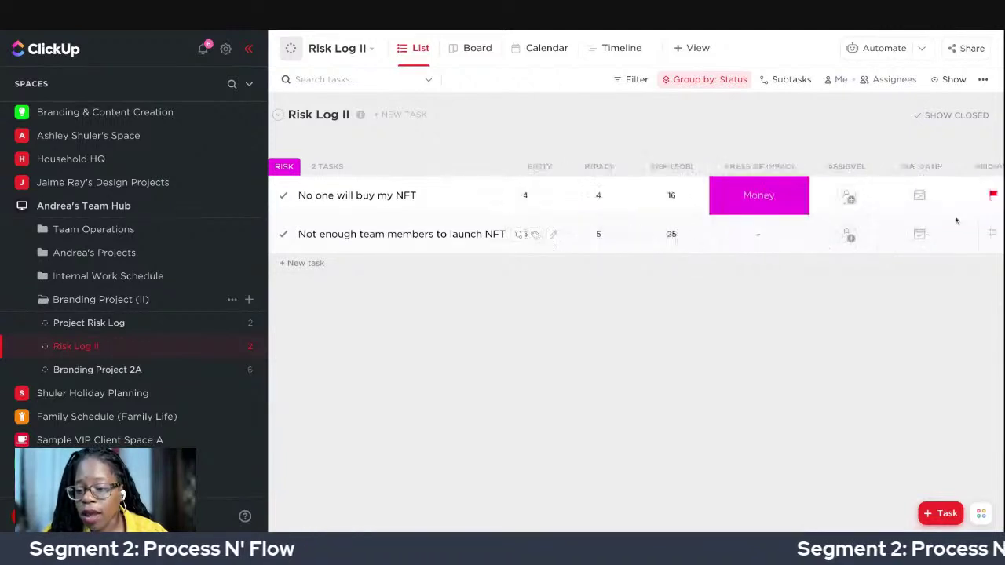
{"action": "left_click", "coordinate": [993, 234]}
{"action": "left_click", "coordinate": [926, 274]}
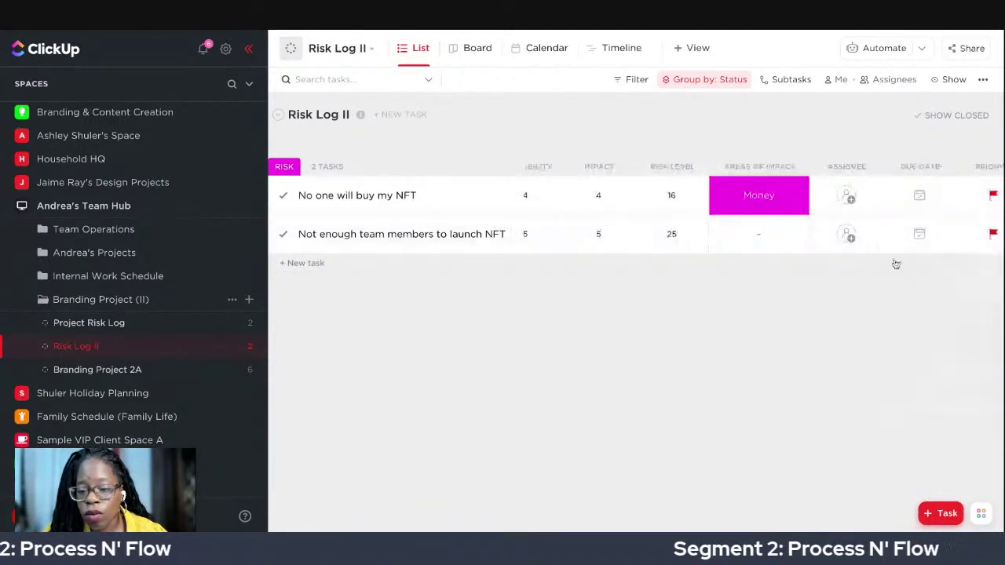
{"action": "left_click", "coordinate": [778, 245]}
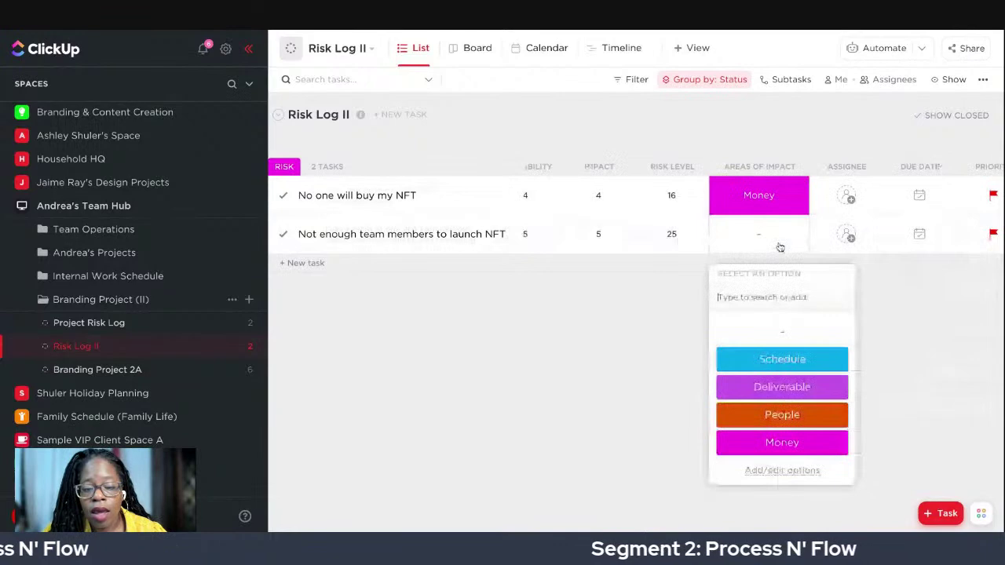
{"action": "left_click", "coordinate": [768, 417]}
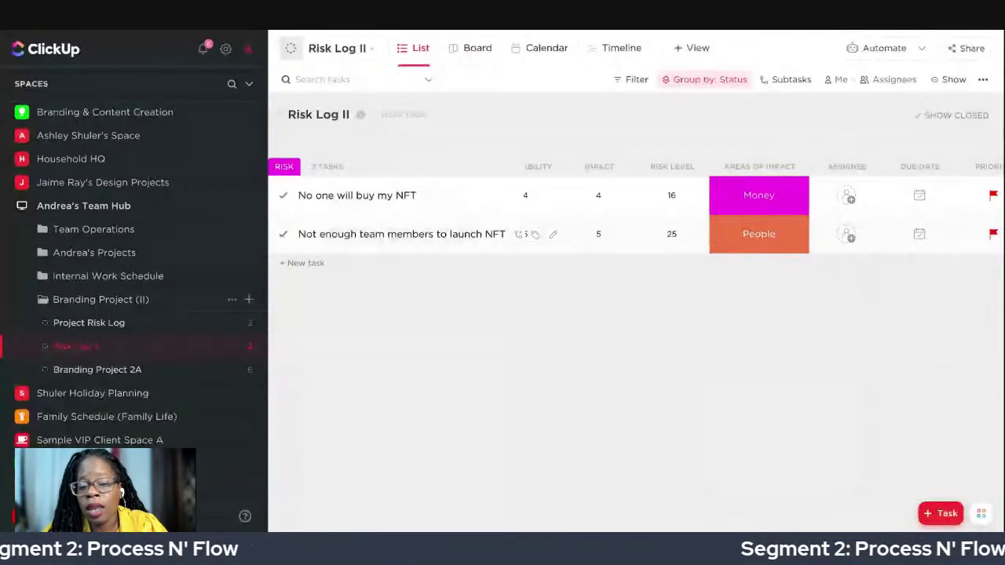
Set the due date of the "No one will buy my NFT" task to May 5, 2022
{"action": "scroll", "coordinate": [785, 248], "scroll_direction": "right", "scroll_amount": 3}
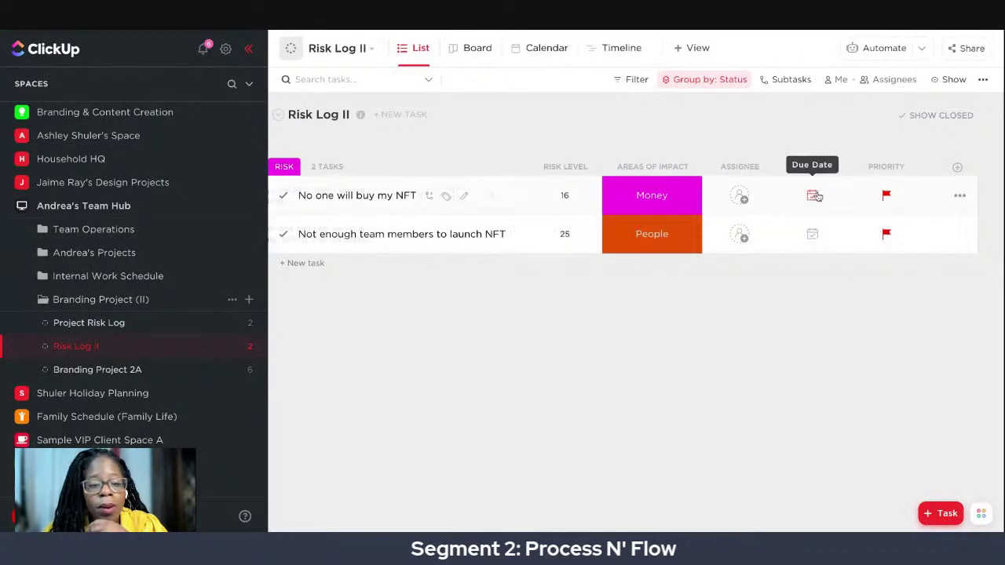
{"action": "left_click", "coordinate": [814, 197]}
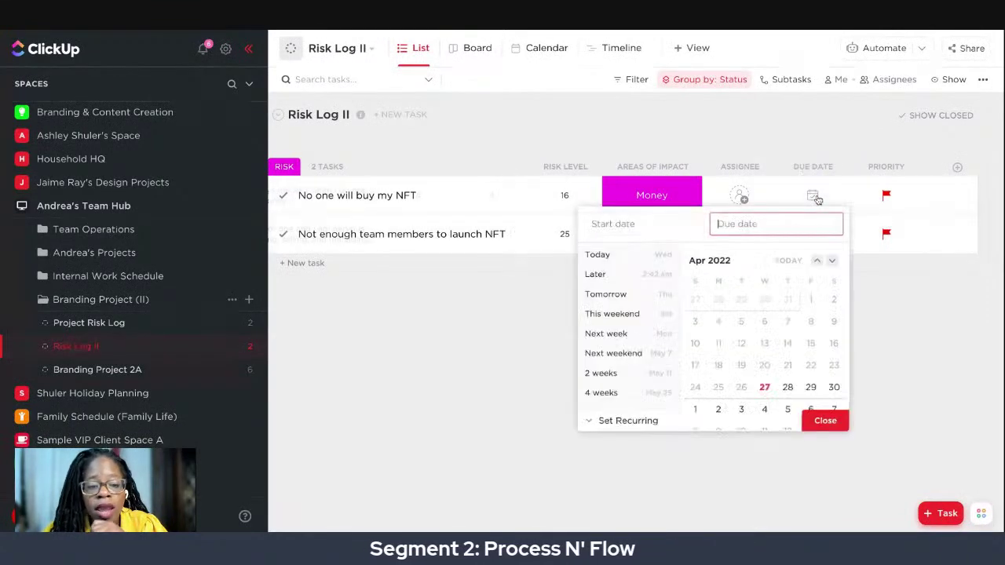
{"action": "left_click", "coordinate": [832, 260]}
{"action": "left_click", "coordinate": [832, 260]}
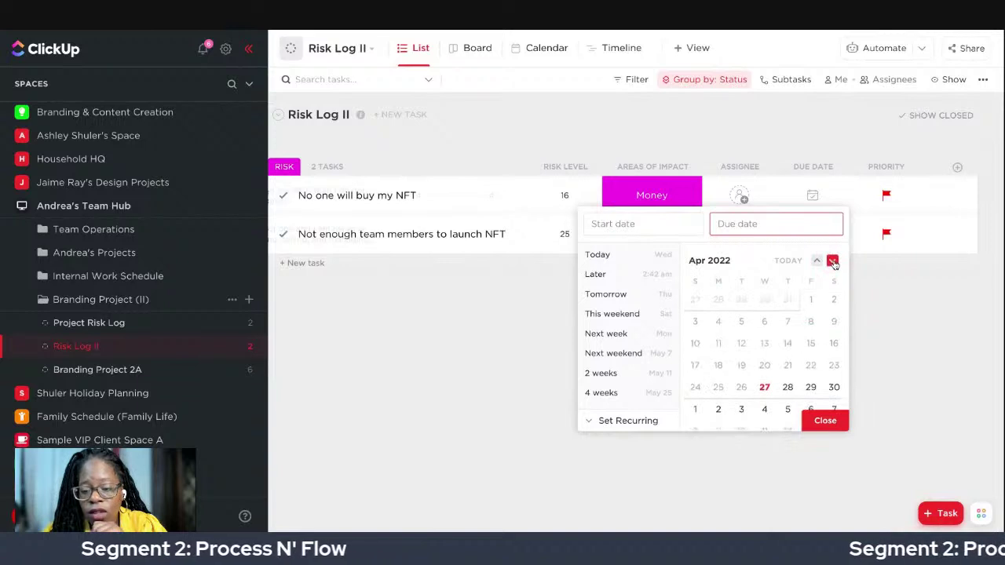
{"action": "scroll", "coordinate": [805, 338], "scroll_direction": "down", "scroll_amount": 1}
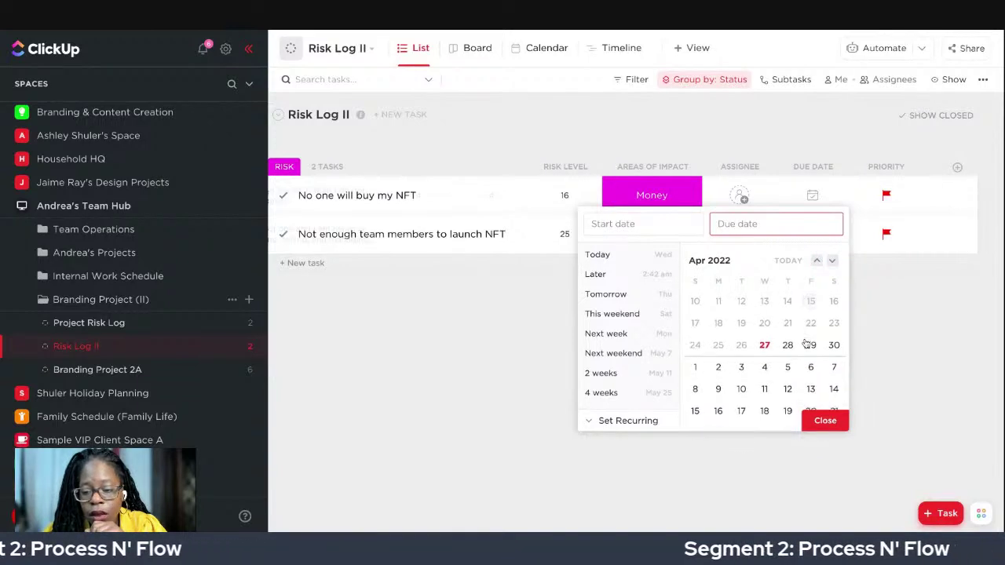
{"action": "left_click", "coordinate": [788, 368]}
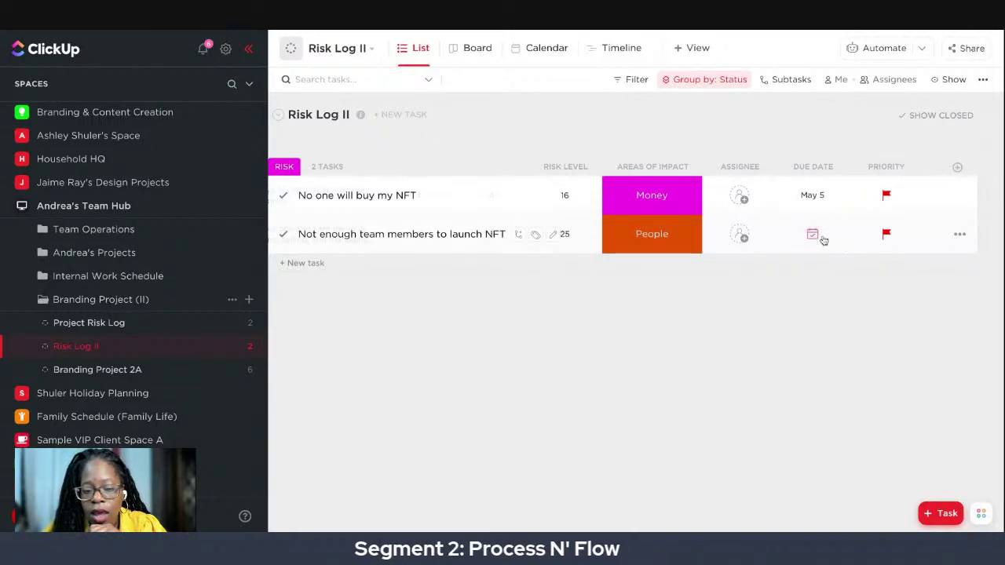
Set the due date of the "Not enough team members to launch NFT" task to 5/31/22
{"action": "left_click", "coordinate": [818, 235]}
{"action": "left_click", "coordinate": [832, 299]}
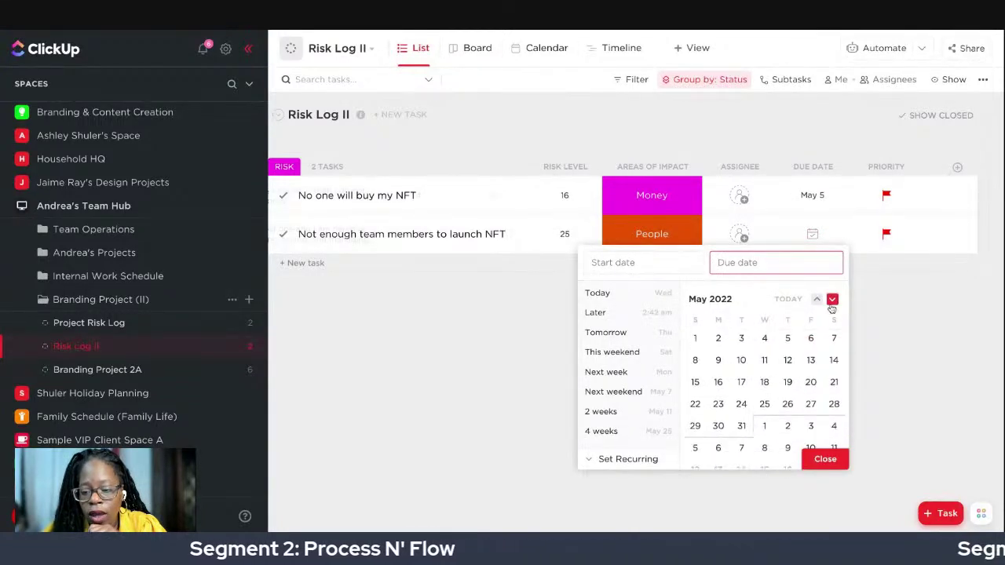
{"action": "left_click", "coordinate": [743, 428]}
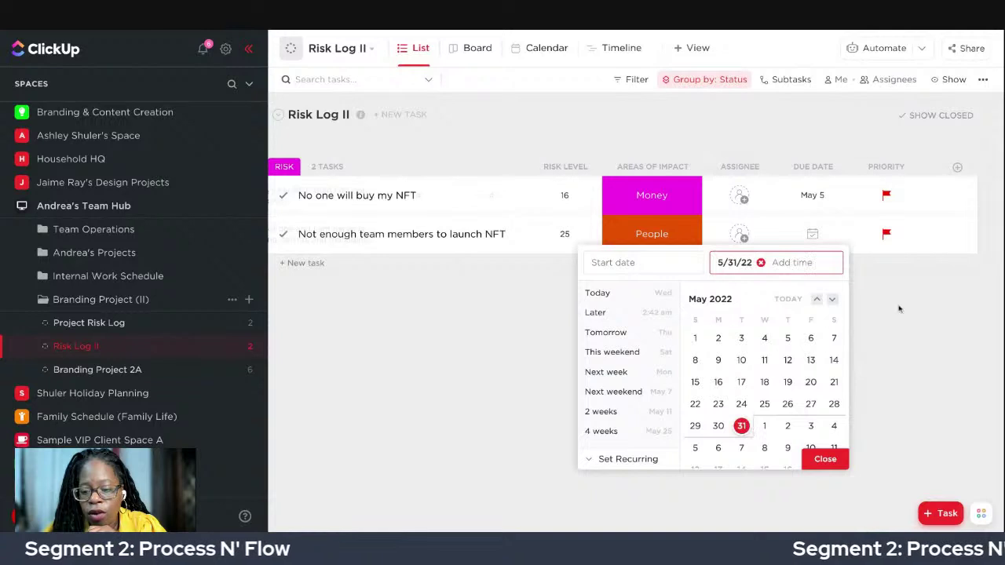
{"action": "left_click", "coordinate": [825, 459]}
Add a third task named "Don't know enough about marketing to sell the NFT" under the Risk status
{"action": "scroll", "coordinate": [856, 252], "scroll_direction": "left", "scroll_amount": 5}
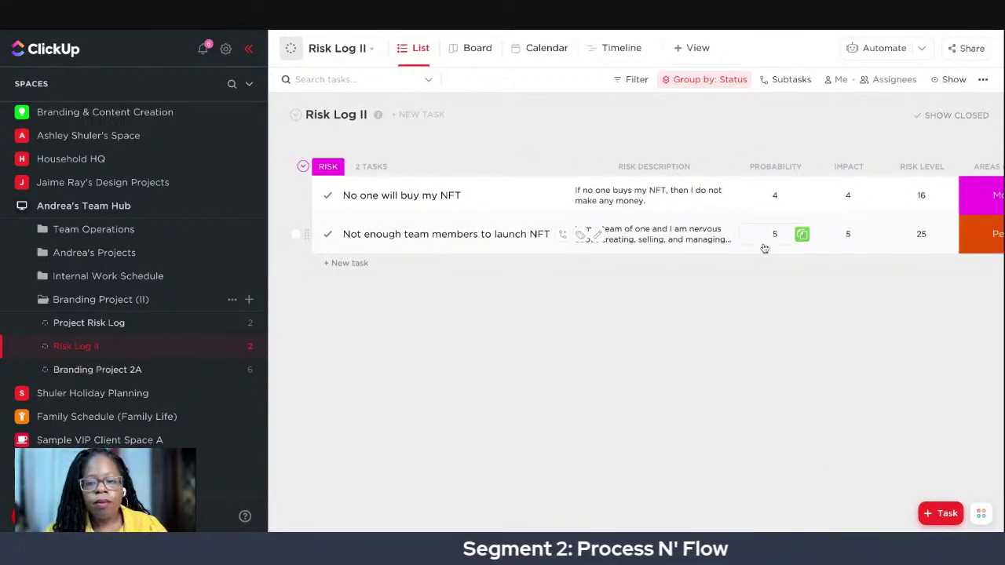
{"action": "left_click", "coordinate": [363, 268]}
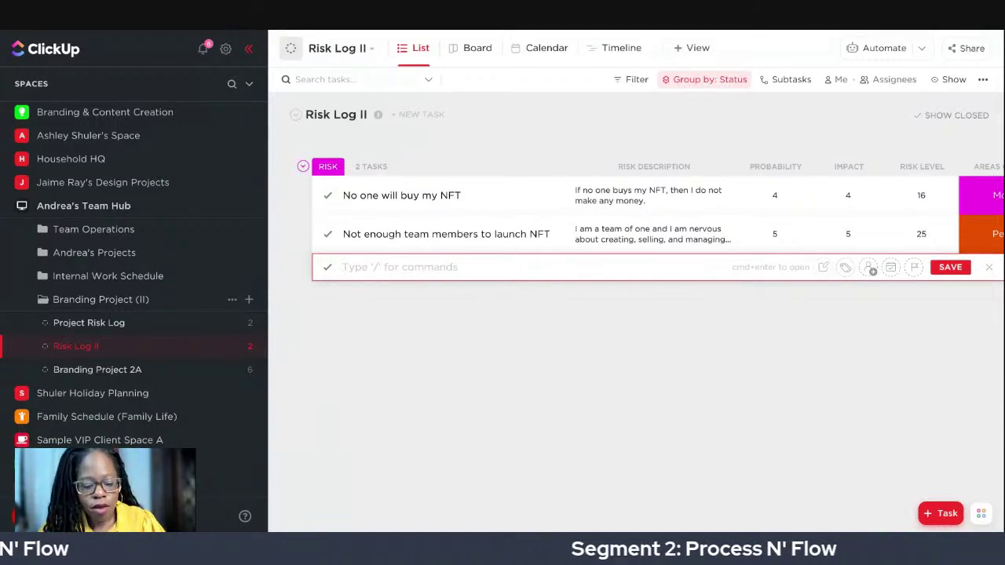
{"action": "type", "text": "Don't know en"}
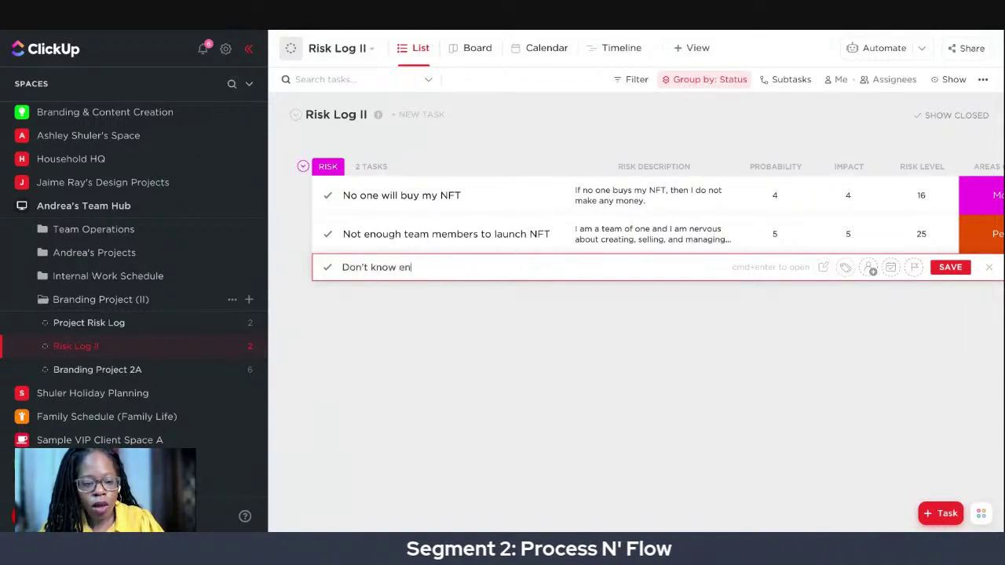
{"action": "type", "text": "ou"}
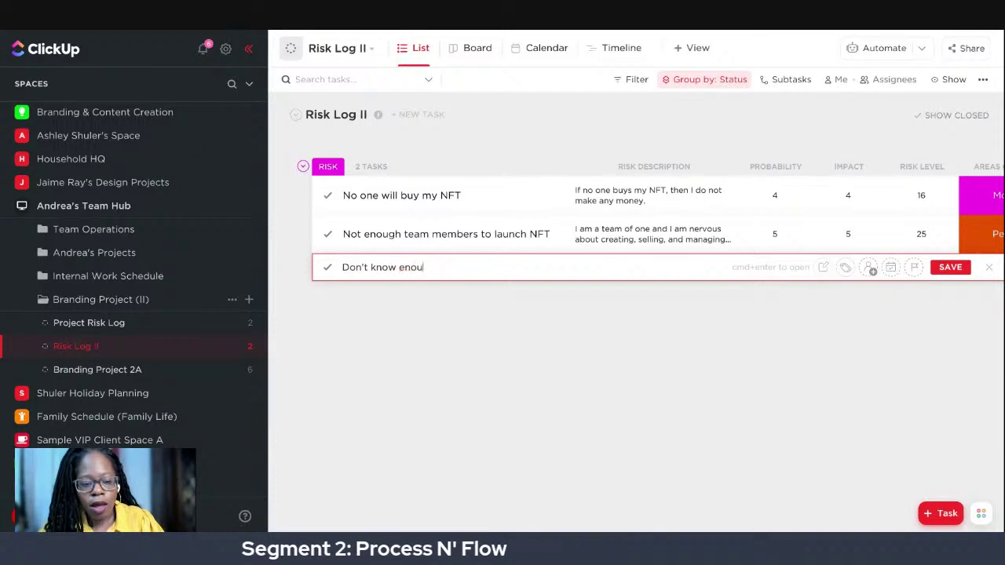
{"action": "type", "text": "gh about ma"}
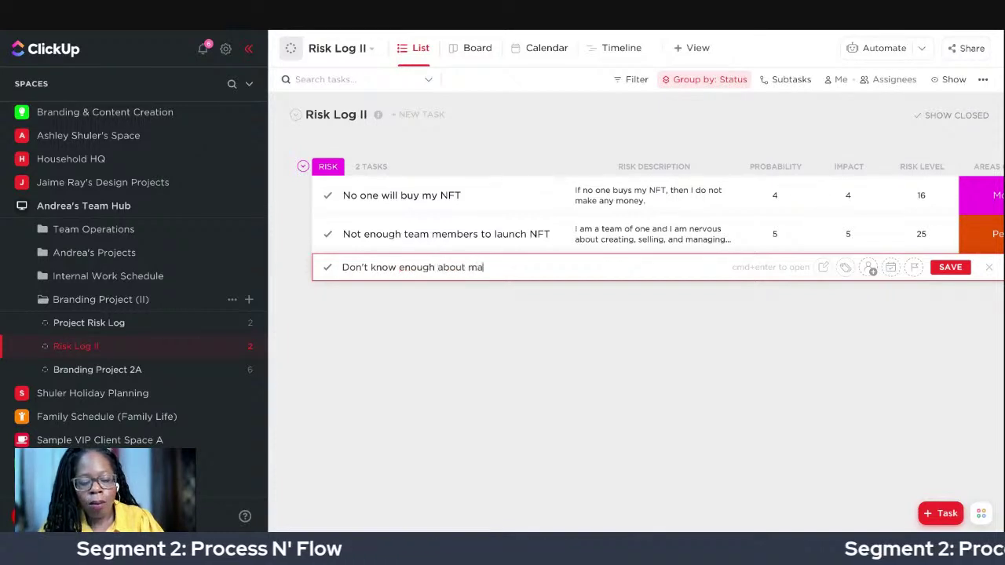
{"action": "type", "text": "rketing to"}
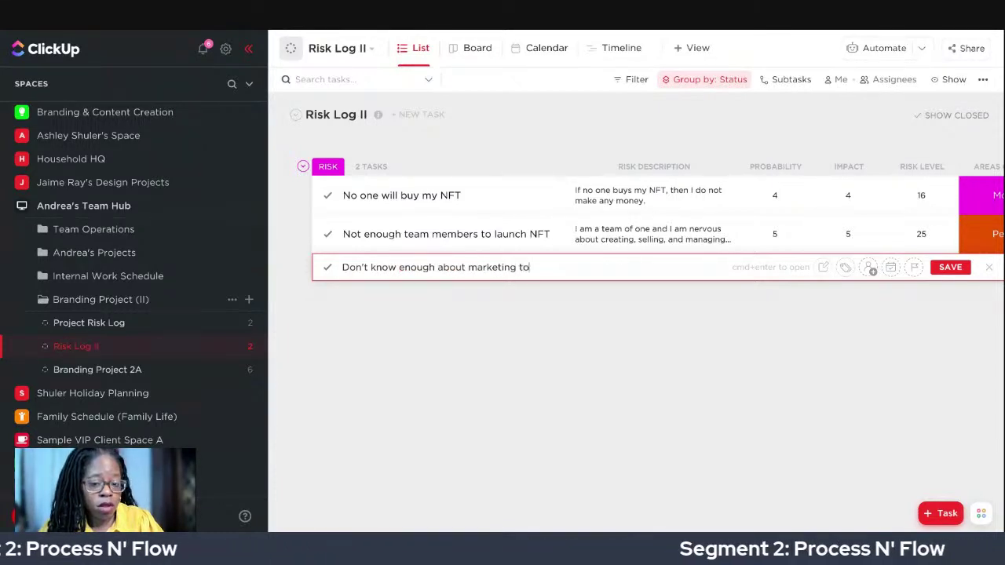
{"action": "type", "text": " sell the NFT"}
{"action": "key", "text": "Return"}
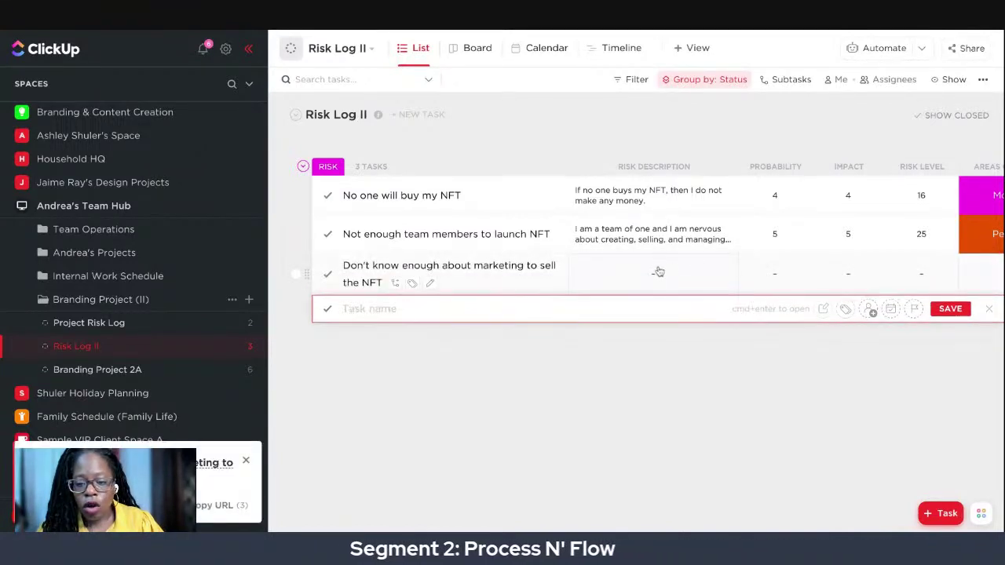
Set the marketing task's Risk Description to "Lack social media and digital content creation to promote and sell my NFT"
{"action": "left_click", "coordinate": [659, 271]}
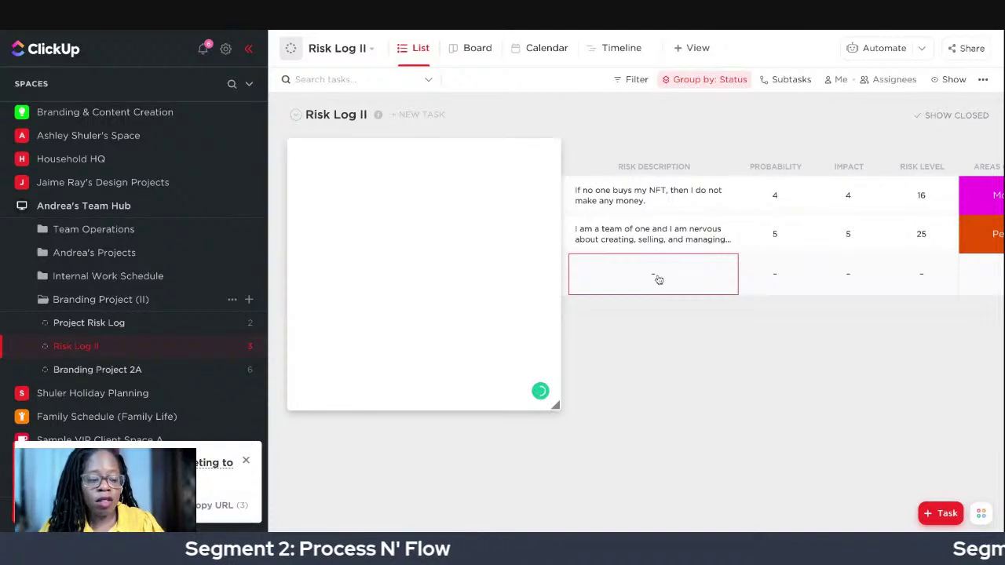
{"action": "type", "text": "Lack social media and digital"}
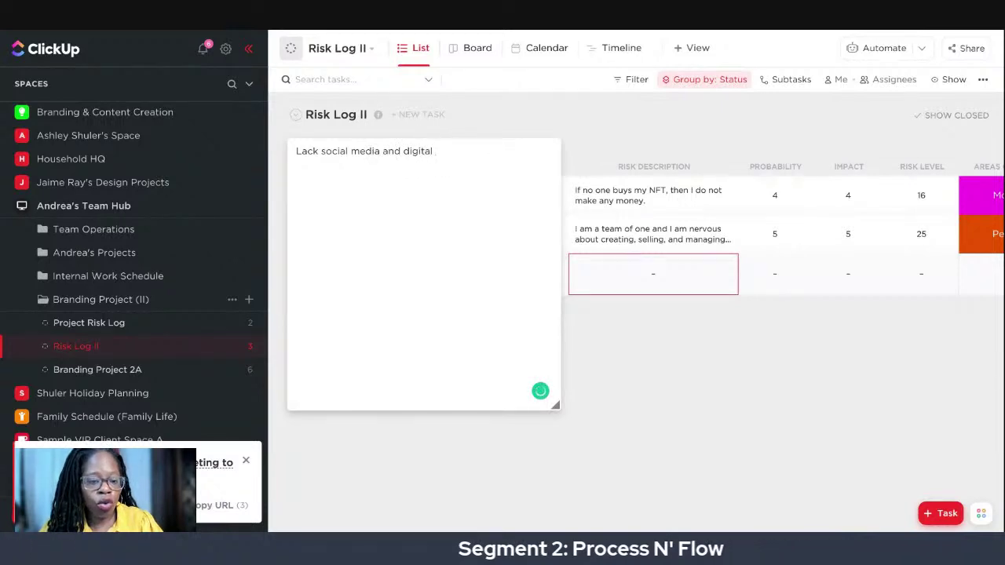
{"action": "type", "text": " content creati"}
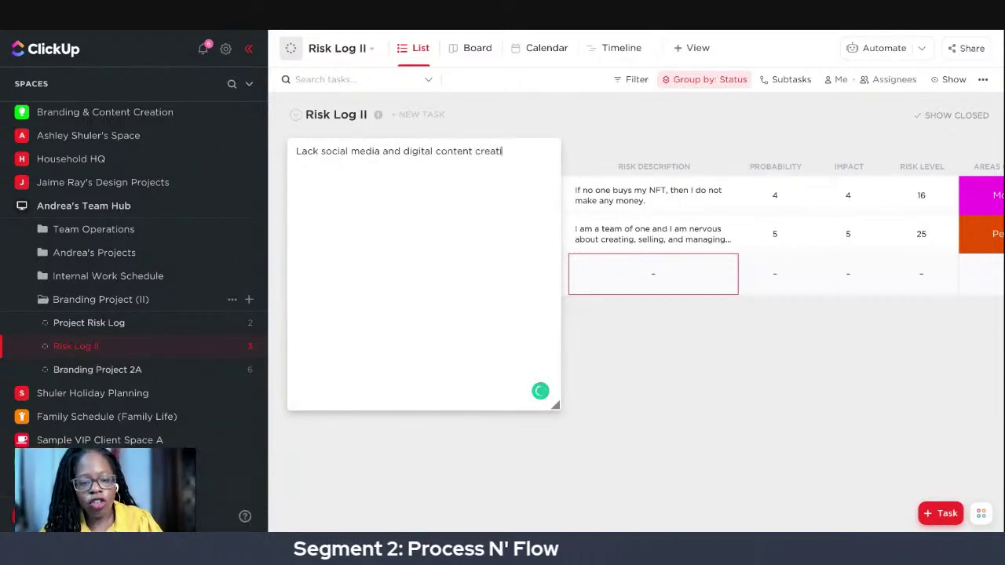
{"action": "type", "text": "on to pro"}
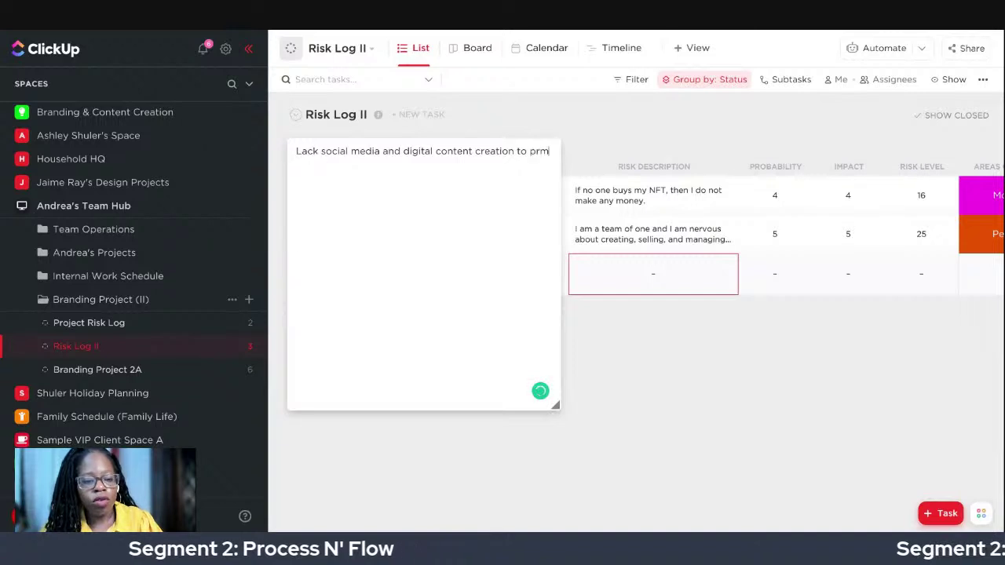
{"action": "type", "text": "mote and "}
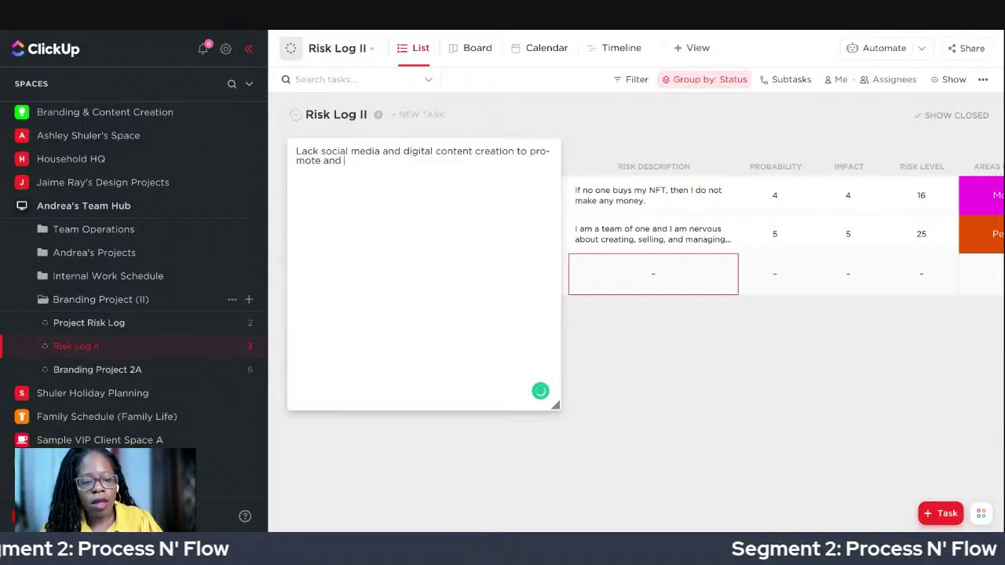
{"action": "type", "text": "sell my "}
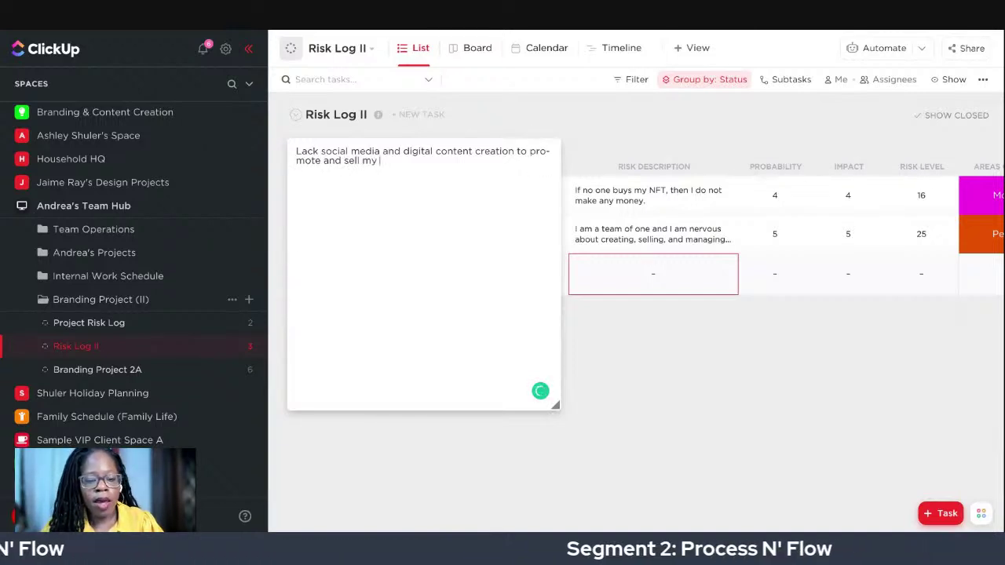
{"action": "type", "text": "NFT"}
{"action": "left_click", "coordinate": [715, 422]}
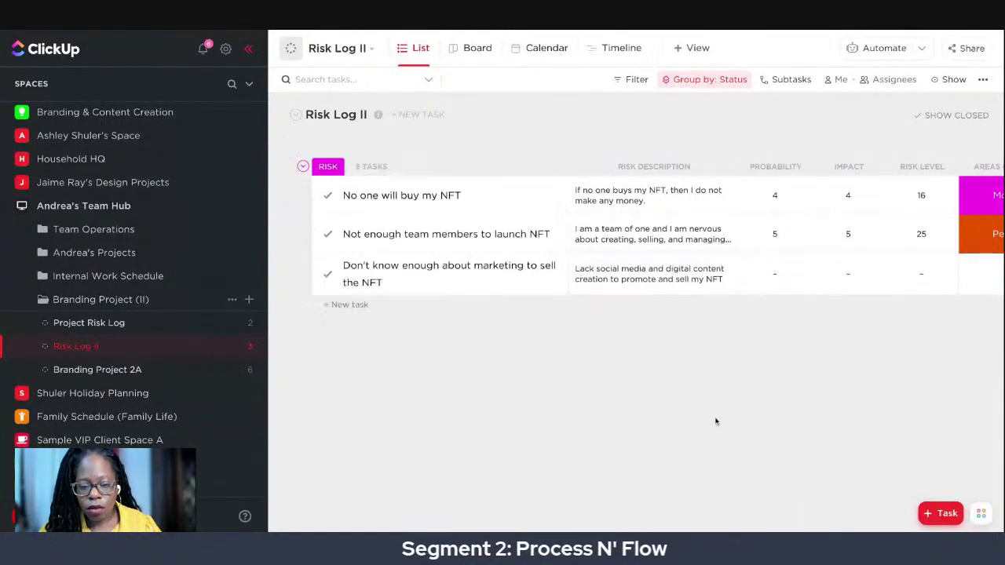
Set both Probability and Impact to 5 for the "Don't know enough about marketing to sell the NFT" task
{"action": "scroll", "coordinate": [652, 298], "scroll_direction": "right", "scroll_amount": 2}
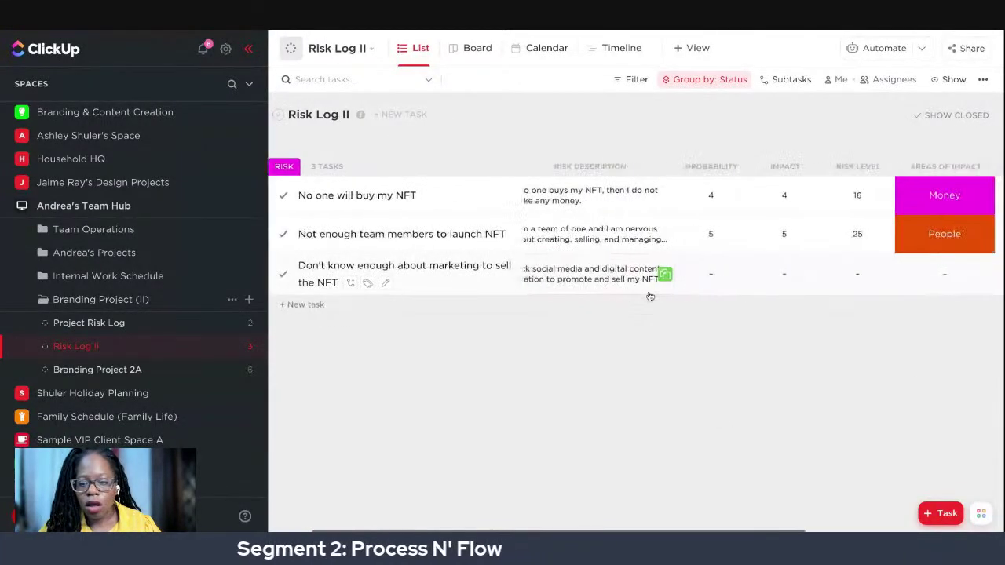
{"action": "left_click", "coordinate": [708, 281]}
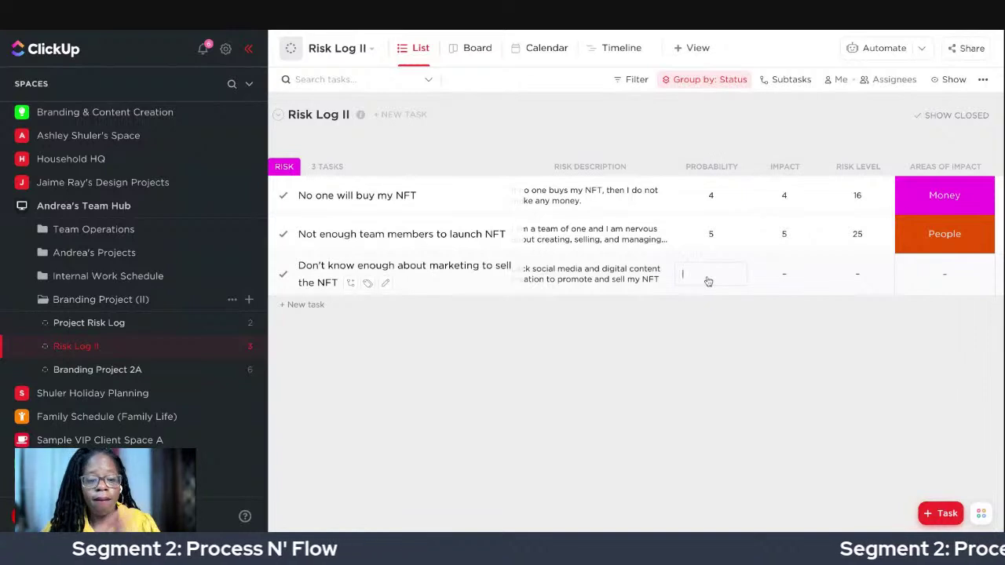
{"action": "scroll", "coordinate": [708, 281], "scroll_direction": "right", "scroll_amount": 5}
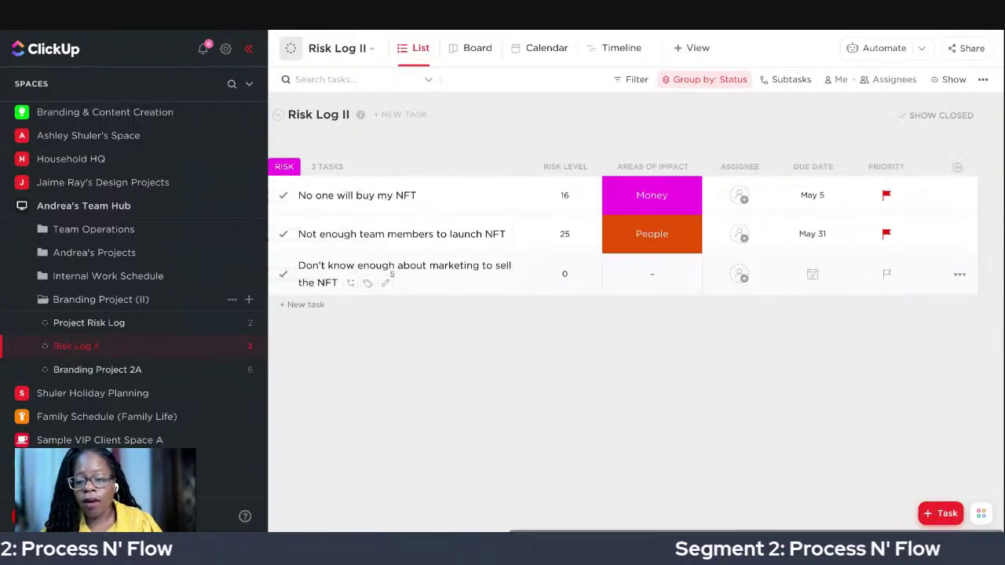
{"action": "scroll", "coordinate": [785, 274], "scroll_direction": "left", "scroll_amount": 6}
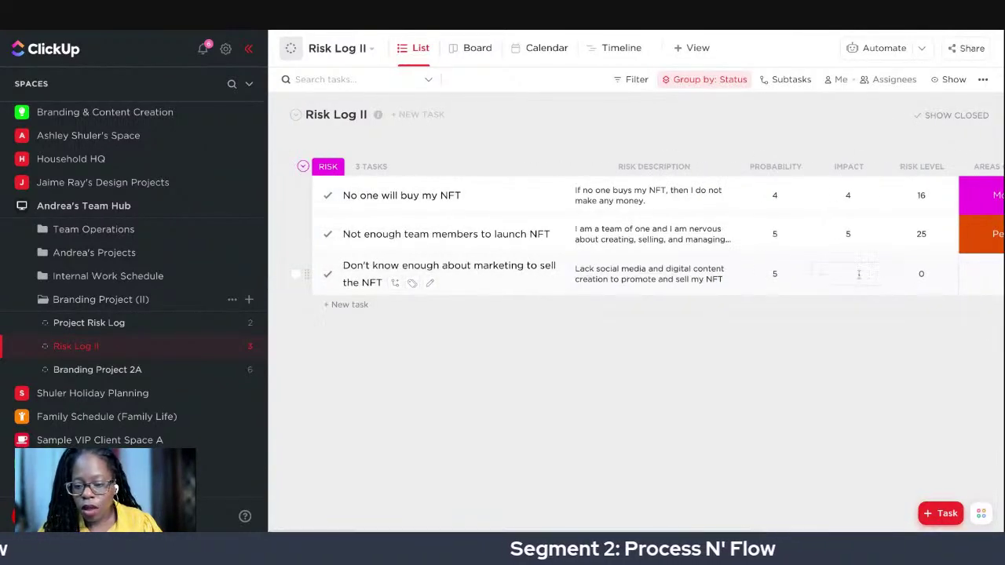
{"action": "left_click", "coordinate": [858, 274]}
{"action": "left_click", "coordinate": [854, 316]}
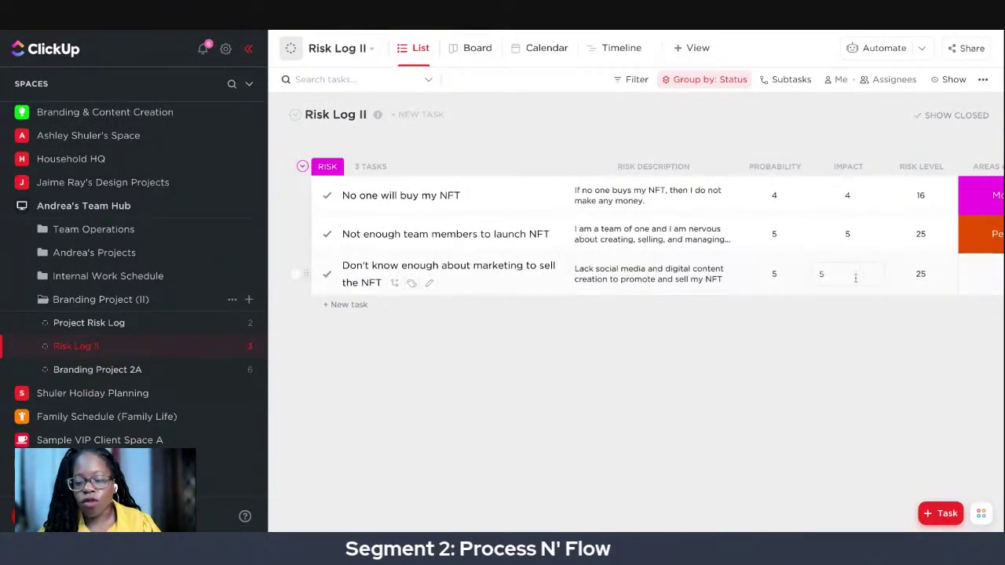
Set Areas of Impact to Money and the priority to Urgent for the "Don't know enough about marketing to sell the NFT" task
{"action": "scroll", "coordinate": [863, 278], "scroll_direction": "right", "scroll_amount": 2}
{"action": "left_click", "coordinate": [872, 281]}
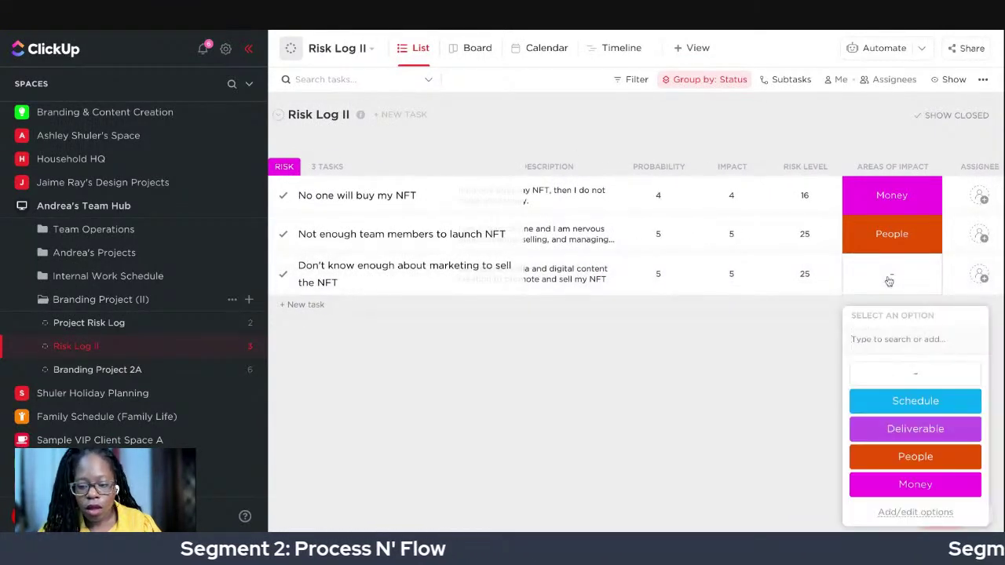
{"action": "left_click", "coordinate": [870, 493]}
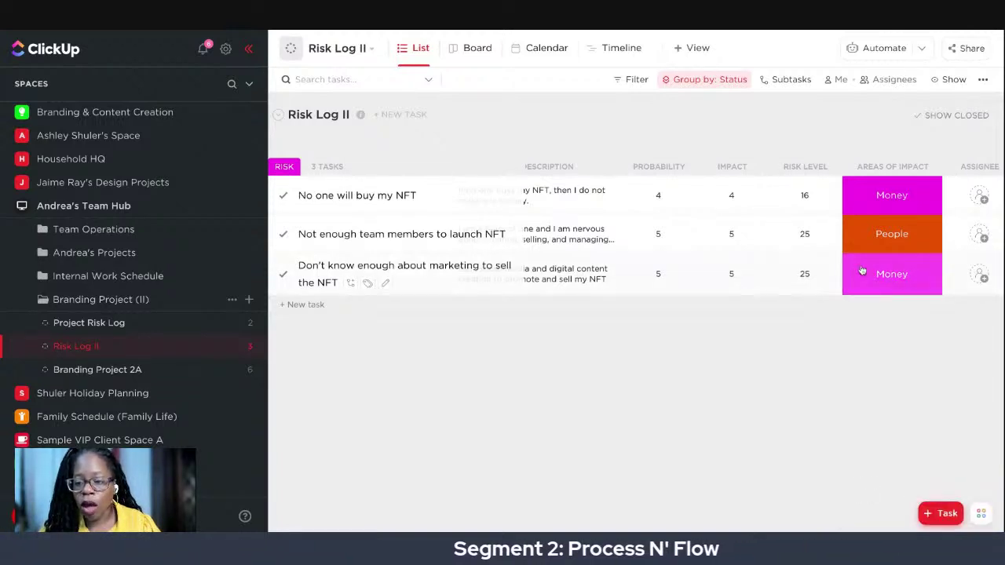
{"action": "scroll", "coordinate": [861, 270], "scroll_direction": "right", "scroll_amount": 5}
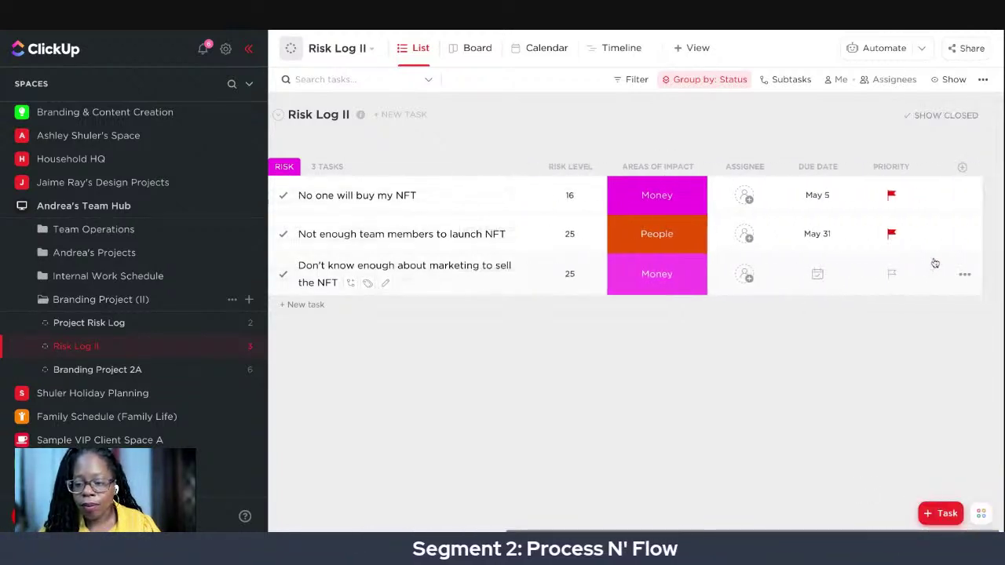
{"action": "left_click", "coordinate": [886, 274]}
{"action": "left_click", "coordinate": [895, 314]}
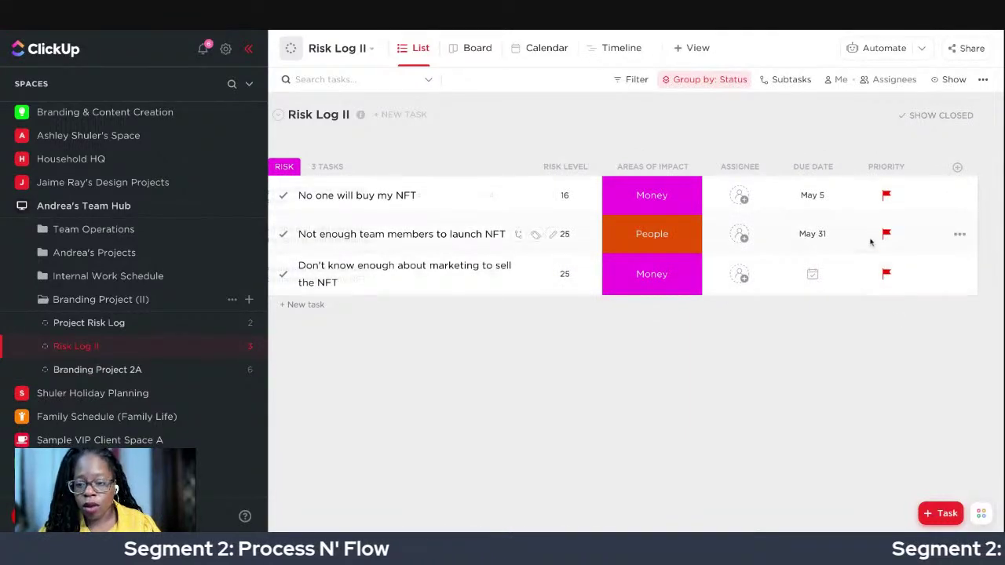
{"action": "scroll", "coordinate": [870, 242], "scroll_direction": "left", "scroll_amount": 4}
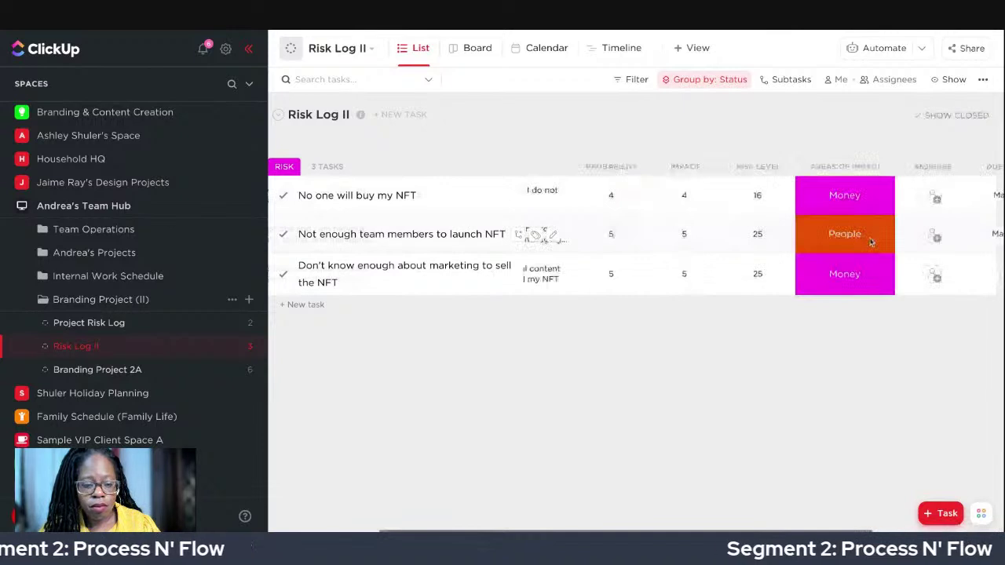
{"action": "scroll", "coordinate": [870, 242], "scroll_direction": "left", "scroll_amount": 3}
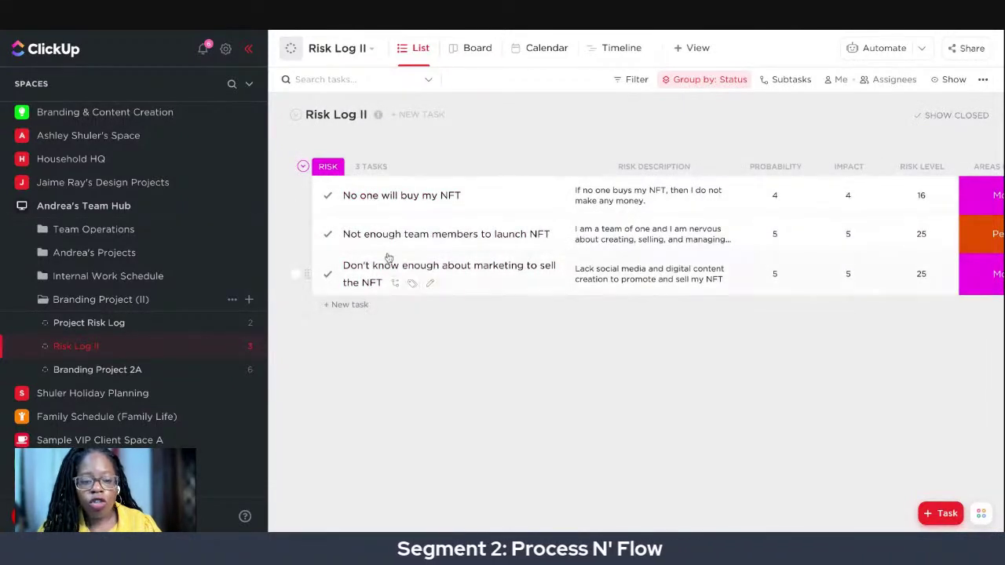
{"action": "scroll", "coordinate": [388, 262], "scroll_direction": "right", "scroll_amount": 5}
{"action": "scroll", "coordinate": [396, 259], "scroll_direction": "left", "scroll_amount": 3}
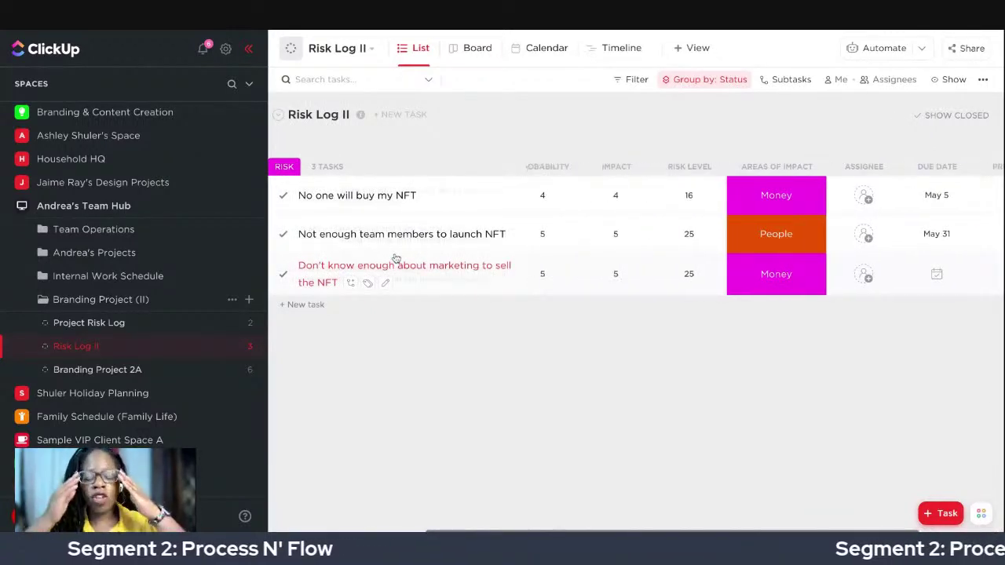
{"action": "scroll", "coordinate": [396, 259], "scroll_direction": "left", "scroll_amount": 1}
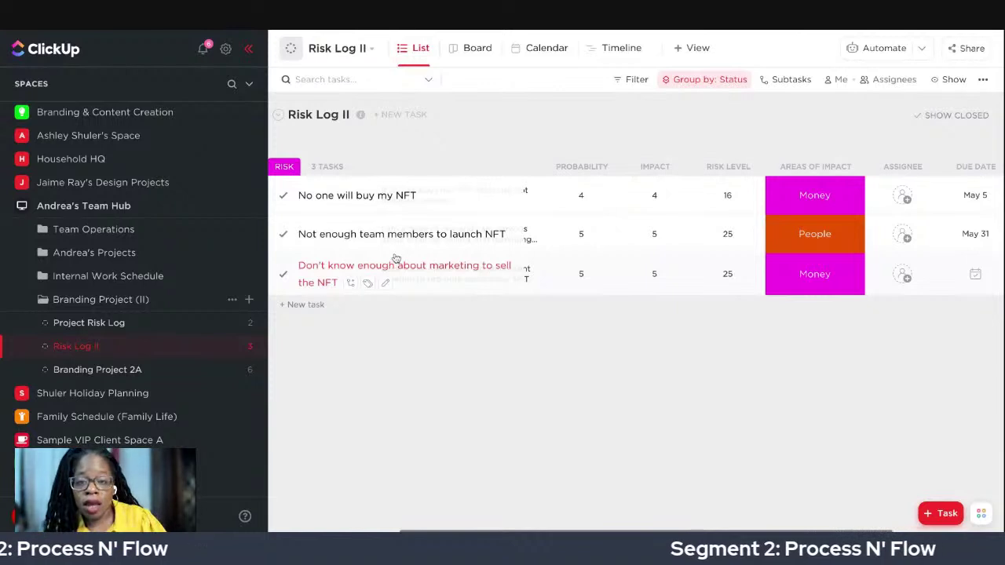
{"action": "scroll", "coordinate": [396, 259], "scroll_direction": "left", "scroll_amount": 3}
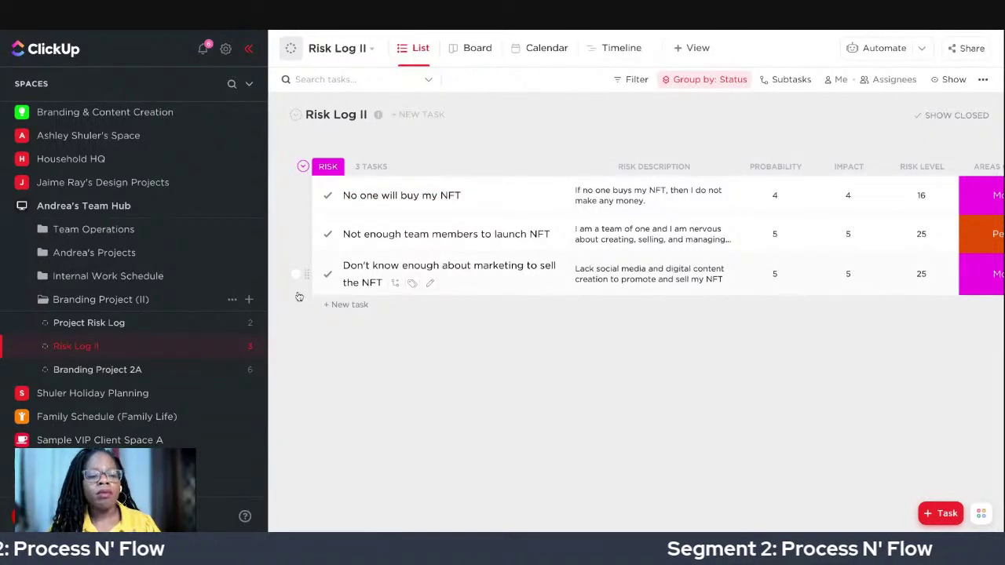
Open the "No one will buy my NFT" task and add a Heading 3 "Solution:" with a numbered list under it in the description
{"action": "left_click", "coordinate": [408, 203]}
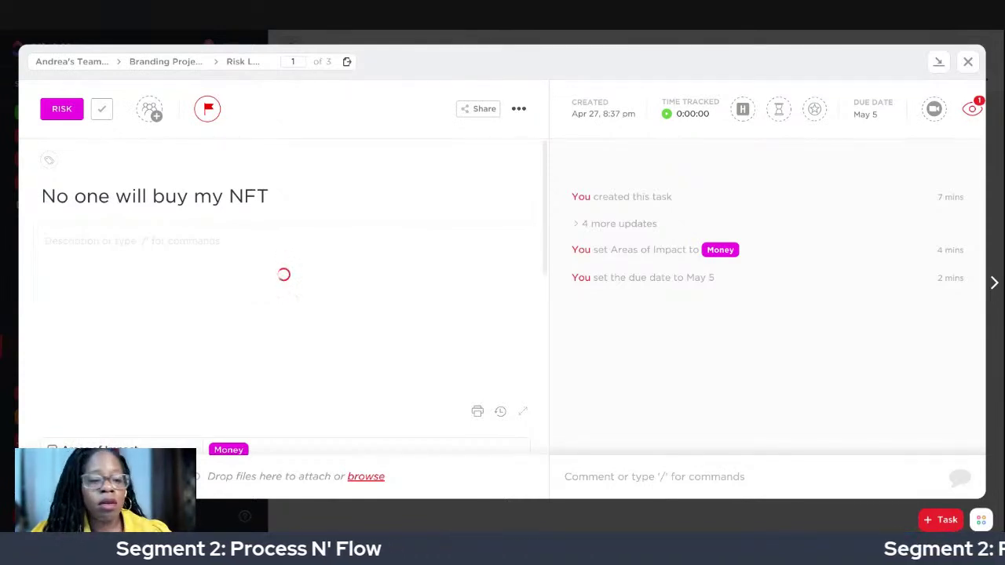
{"action": "left_click", "coordinate": [221, 266]}
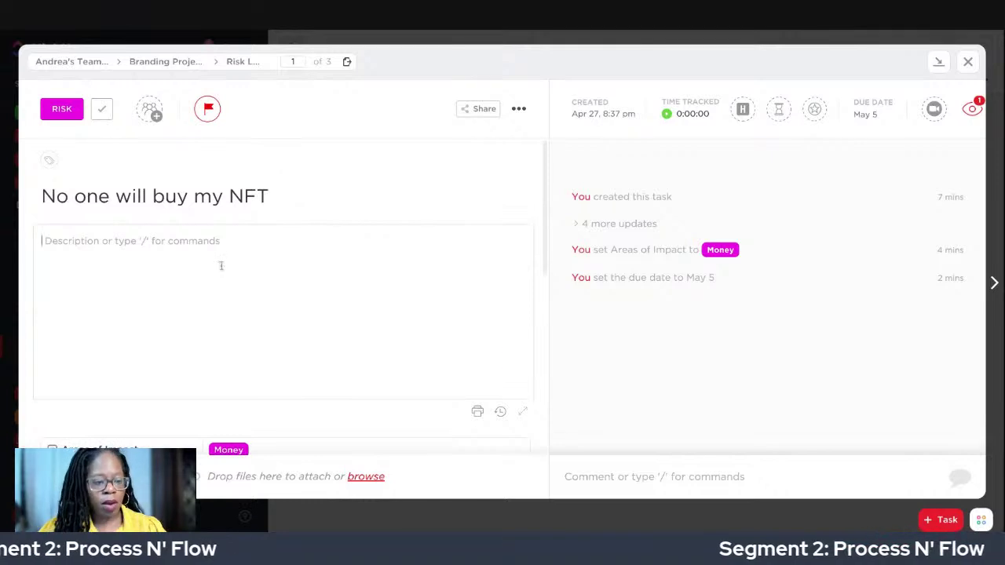
{"action": "type", "text": "/h1"}
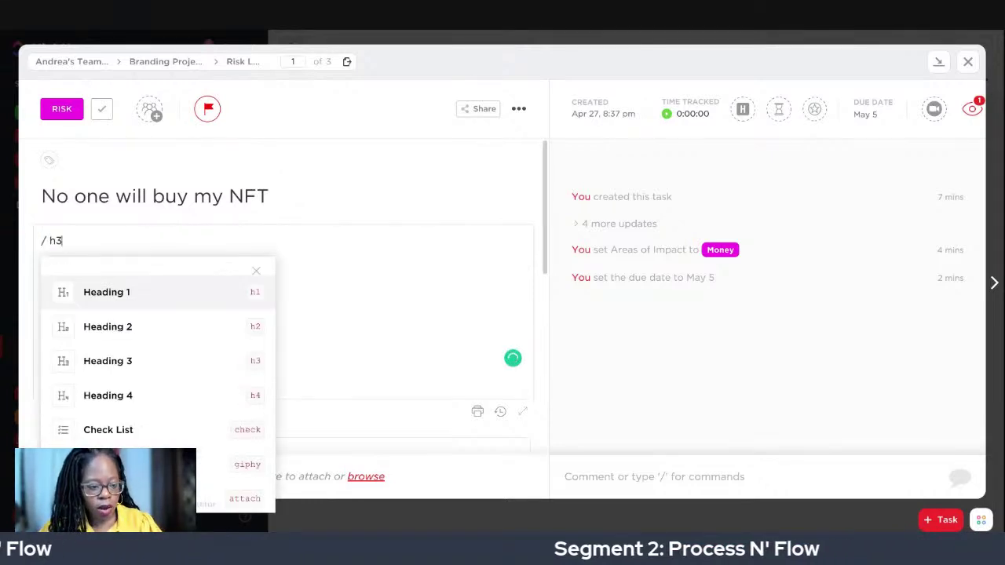
{"action": "key", "text": "Return"}
{"action": "type", "text": "Solution:"}
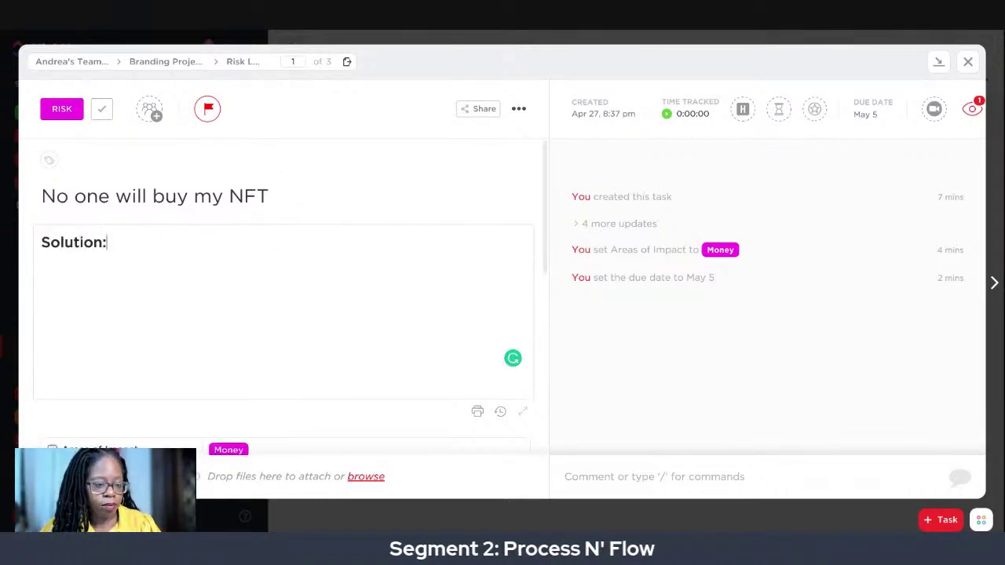
{"action": "key", "text": "Return"}
{"action": "type", "text": "1."}
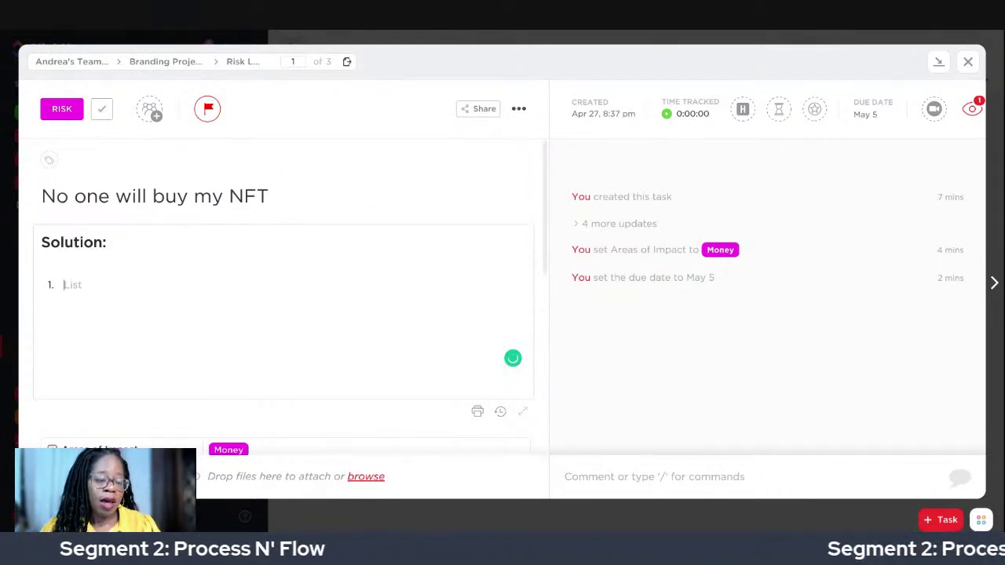
{"action": "key", "text": "BackSpace"}
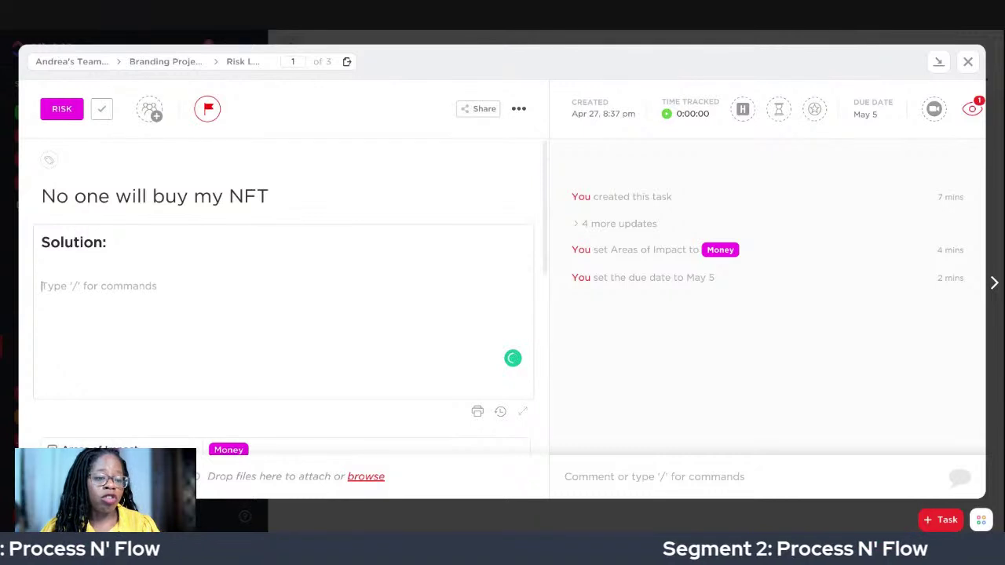
{"action": "type", "text": "1"}
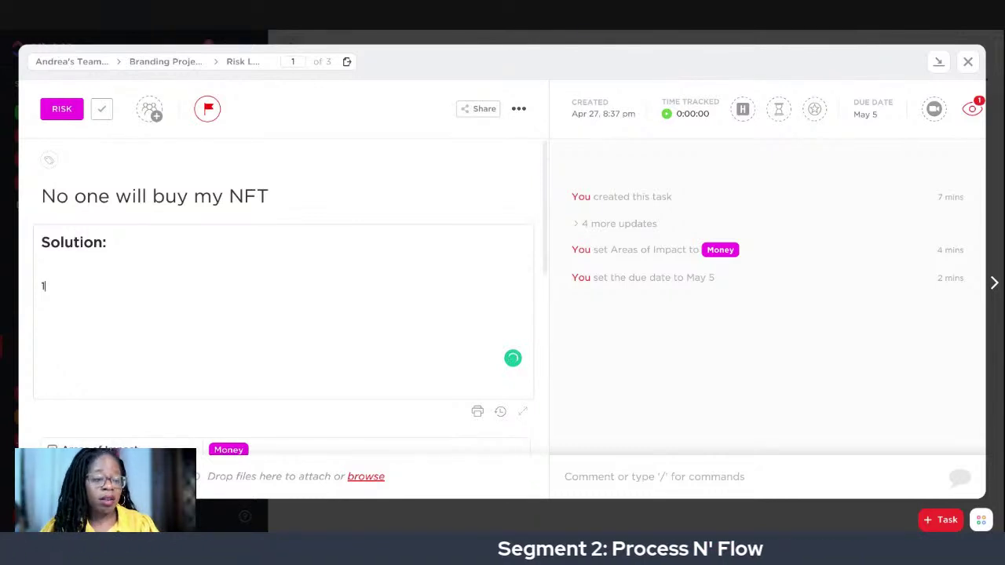
{"action": "type", "text": "."}
Write "Create marketing plan" in the Solution list and insert "Research strategies on successful NFT launches" as the item above it
{"action": "scroll", "coordinate": [293, 254], "scroll_direction": "down", "scroll_amount": 2}
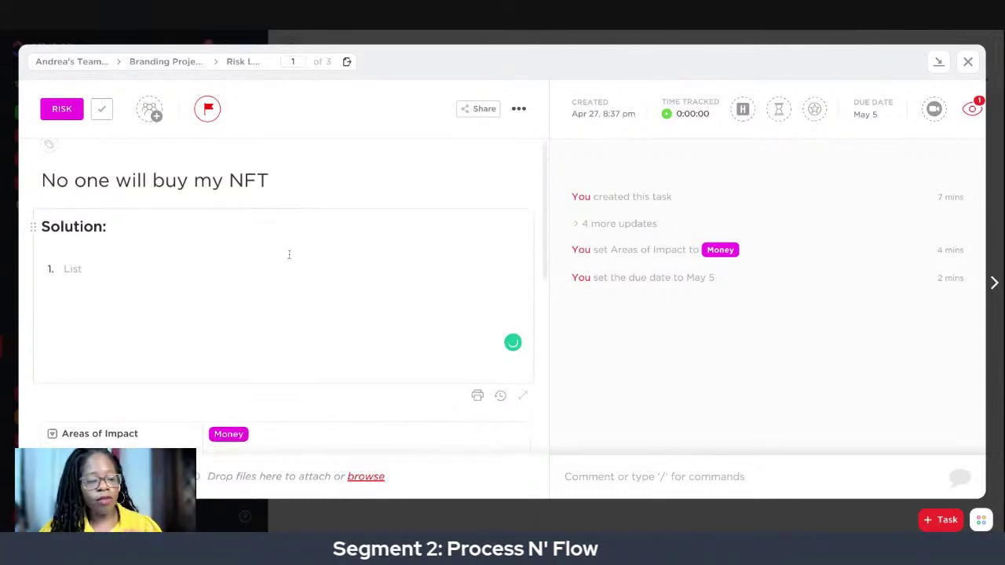
{"action": "scroll", "coordinate": [291, 249], "scroll_direction": "down", "scroll_amount": 6}
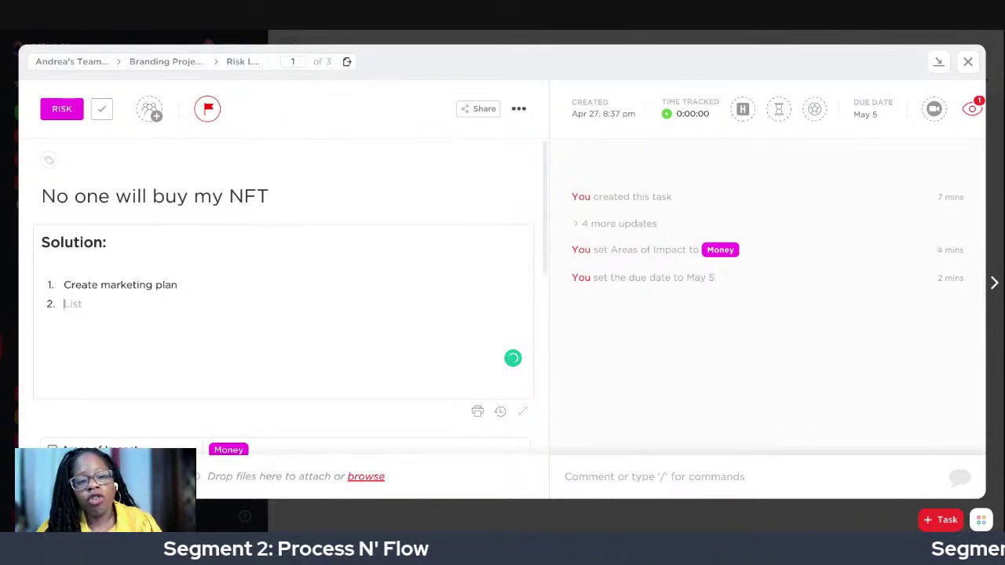
{"action": "type", "text": "C"}
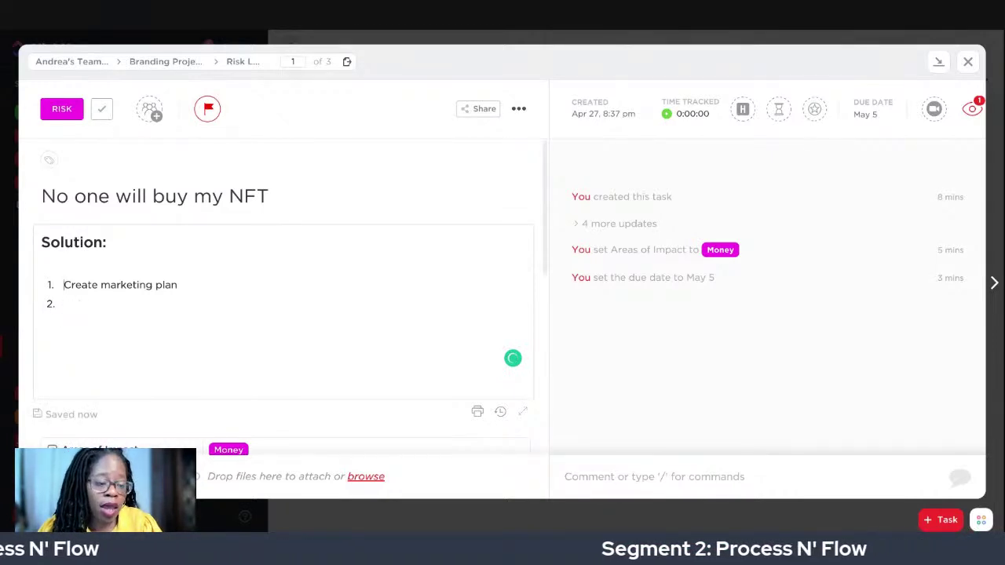
{"action": "key", "text": "Return"}
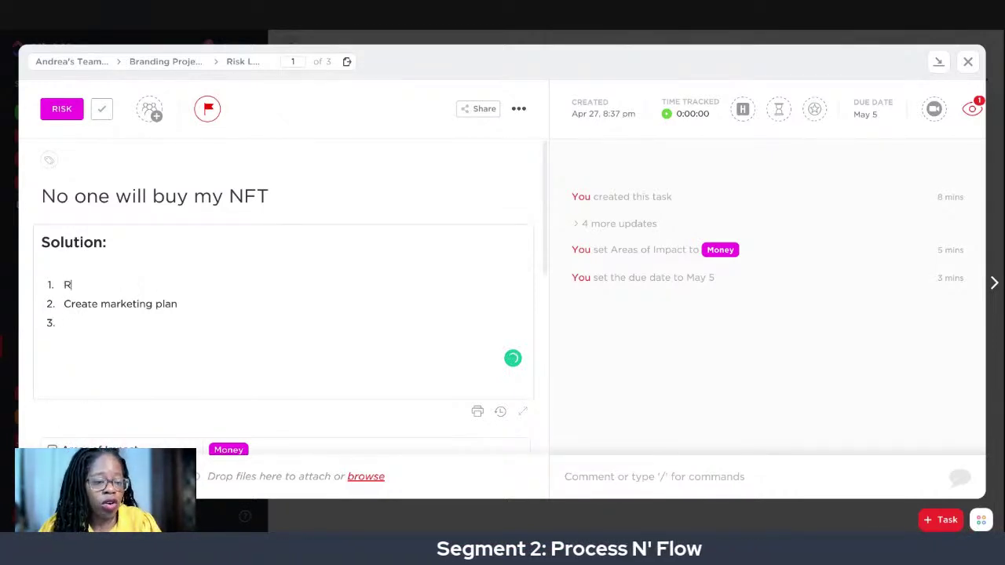
{"action": "type", "text": "Research st"}
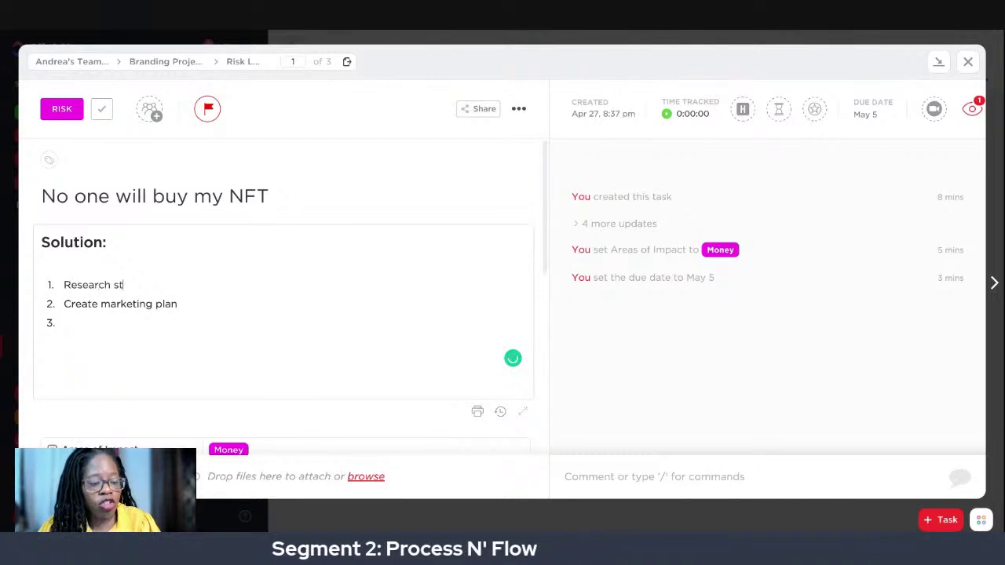
{"action": "type", "text": "rategies on "}
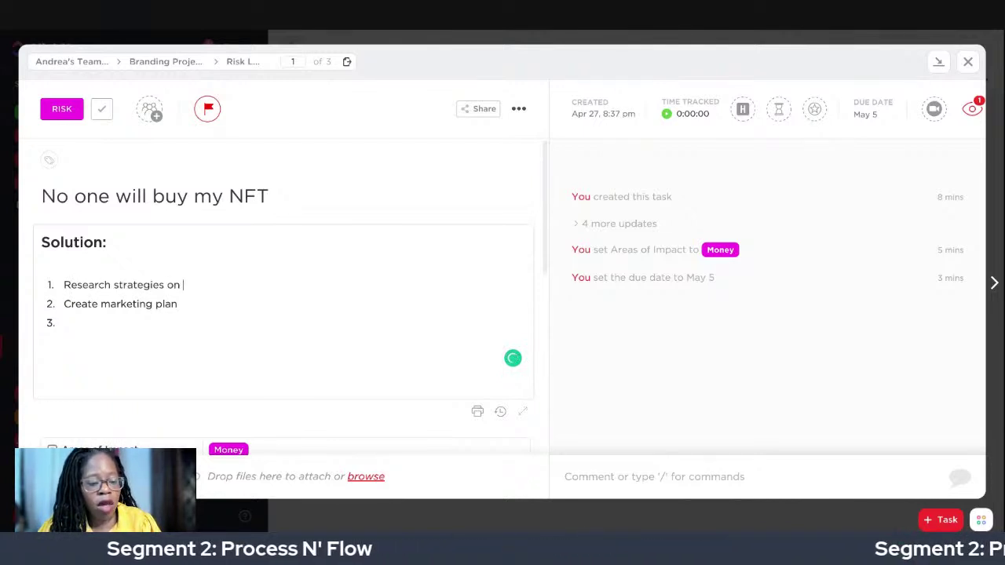
{"action": "type", "text": "successful"}
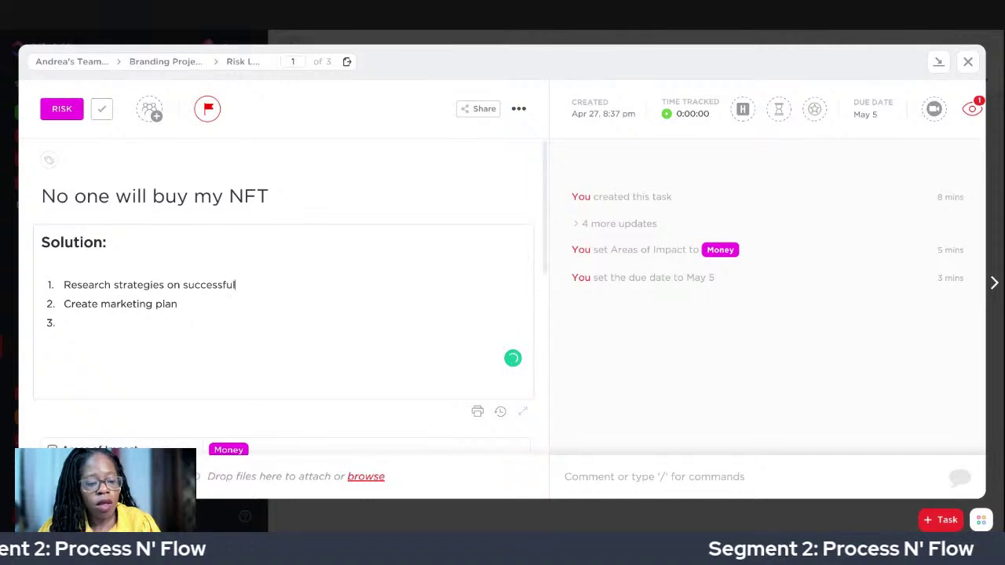
{"action": "type", "text": " NFT launches"}
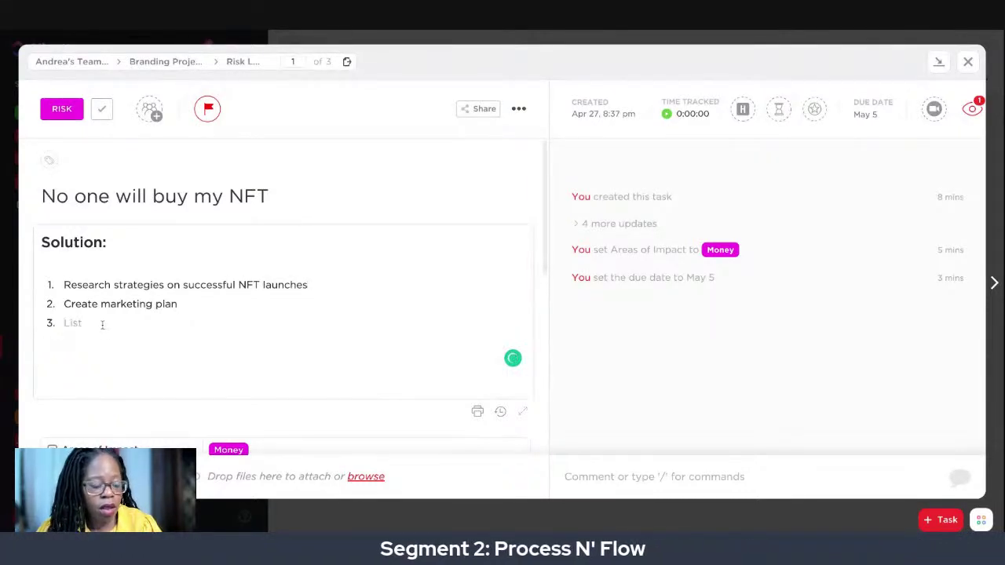
Fill in the third item of the Solution list with "Create budget plan (estimate)"
{"action": "type", "text": " 2. Crea"}
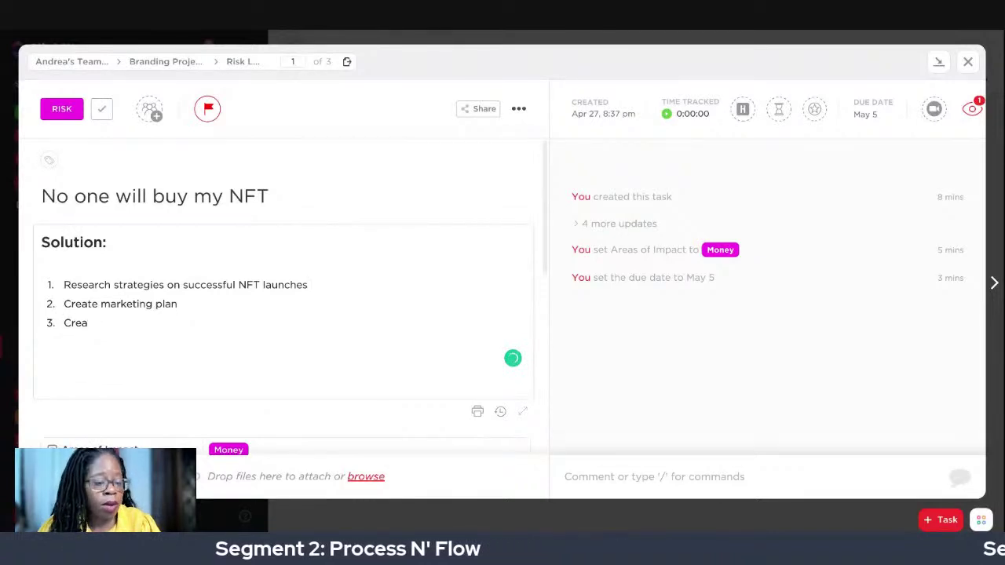
{"action": "type", "text": "te marketing plan 3. Create bu"}
{"action": "type", "text": "dget plan "}
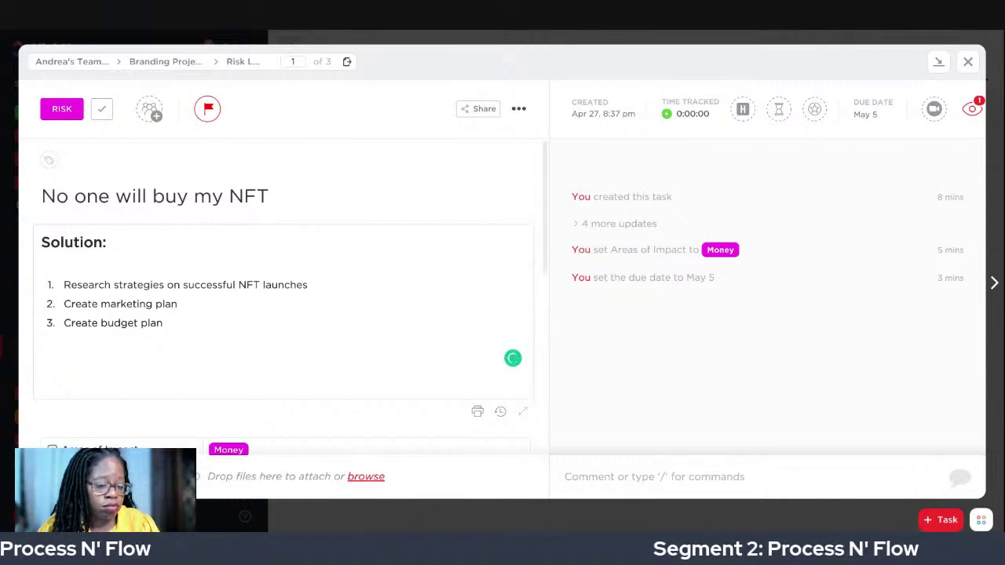
{"action": "type", "text": "(est"}
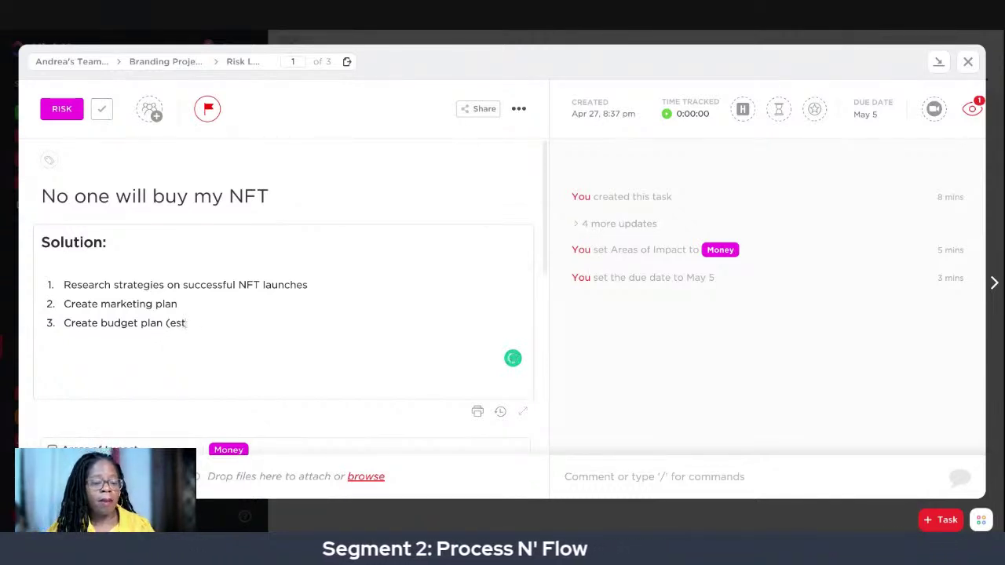
{"action": "type", "text": "imate)"}
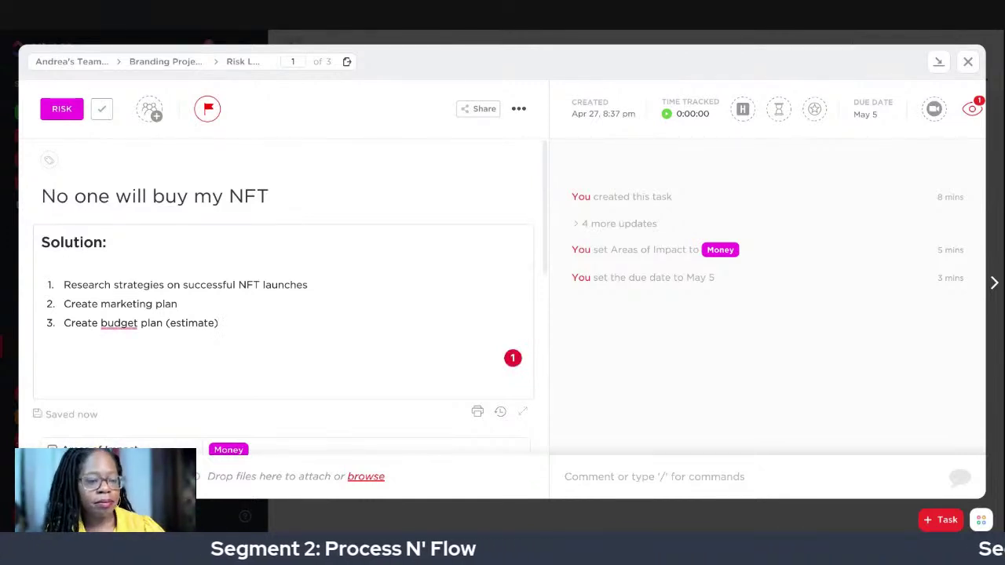
Add "Community Education (educating my tribe)" as the fourth item of the Solution list
{"action": "key", "text": "Return"}
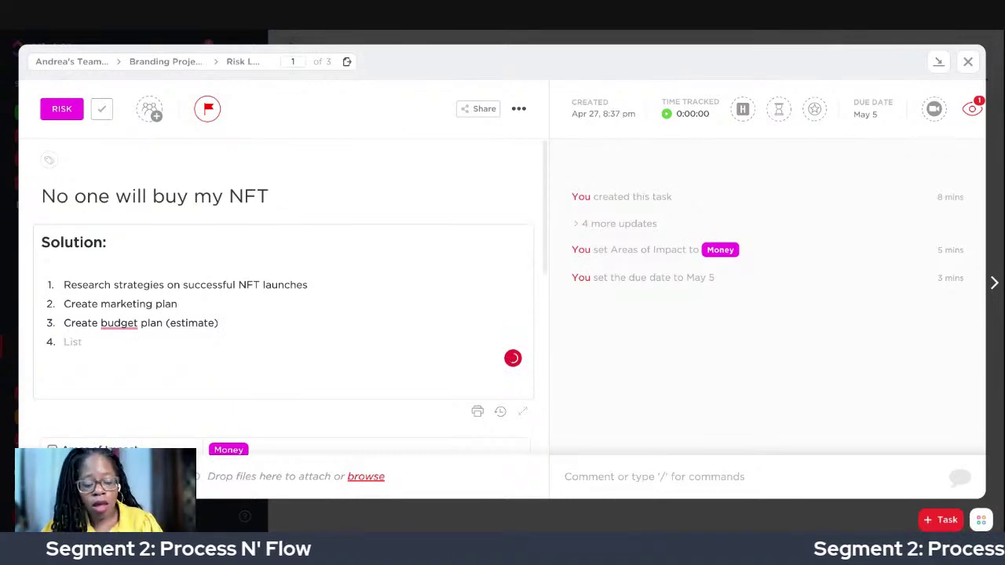
{"action": "type", "text": "Community Ed"}
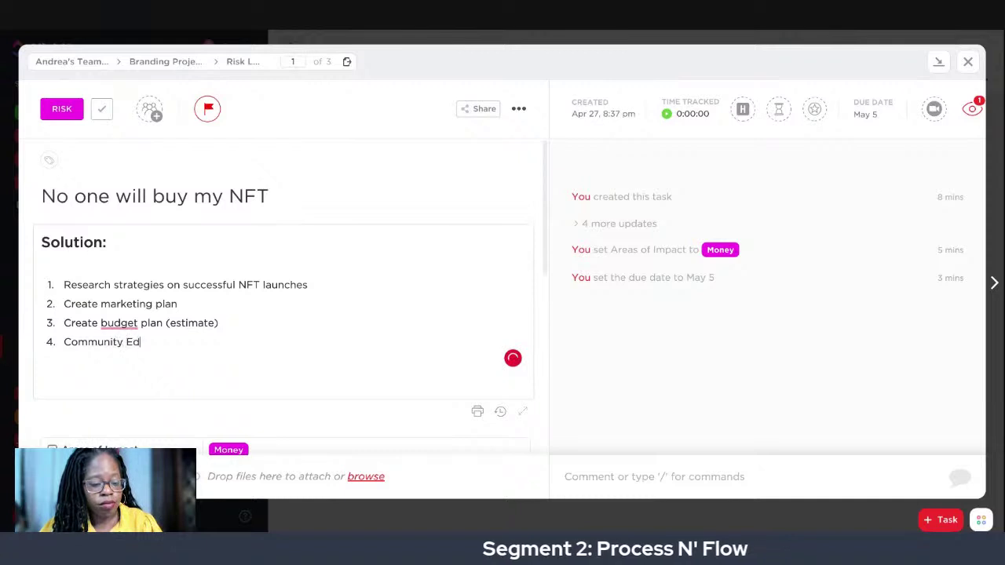
{"action": "type", "text": "ucation (educ"}
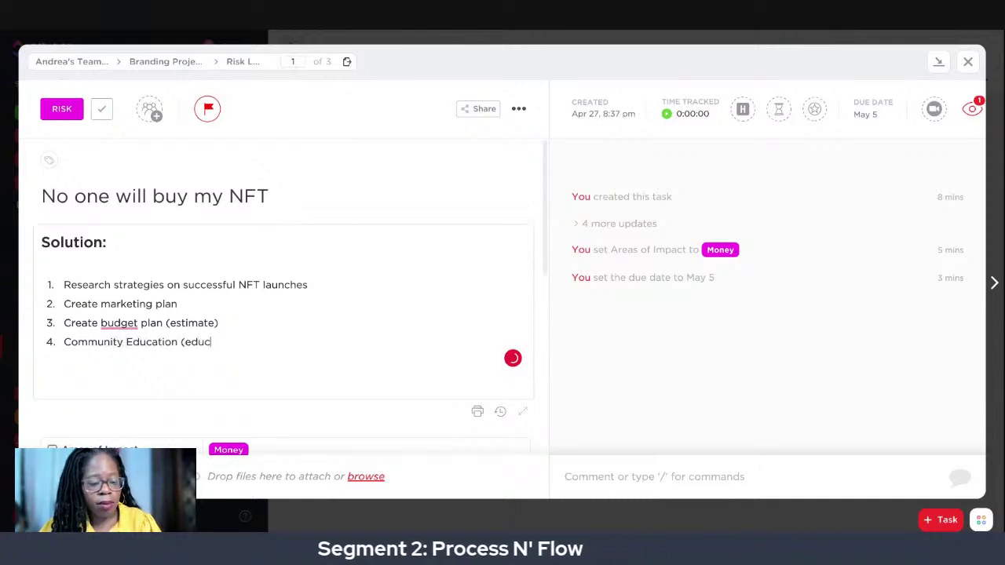
{"action": "type", "text": "ating my tribe)"}
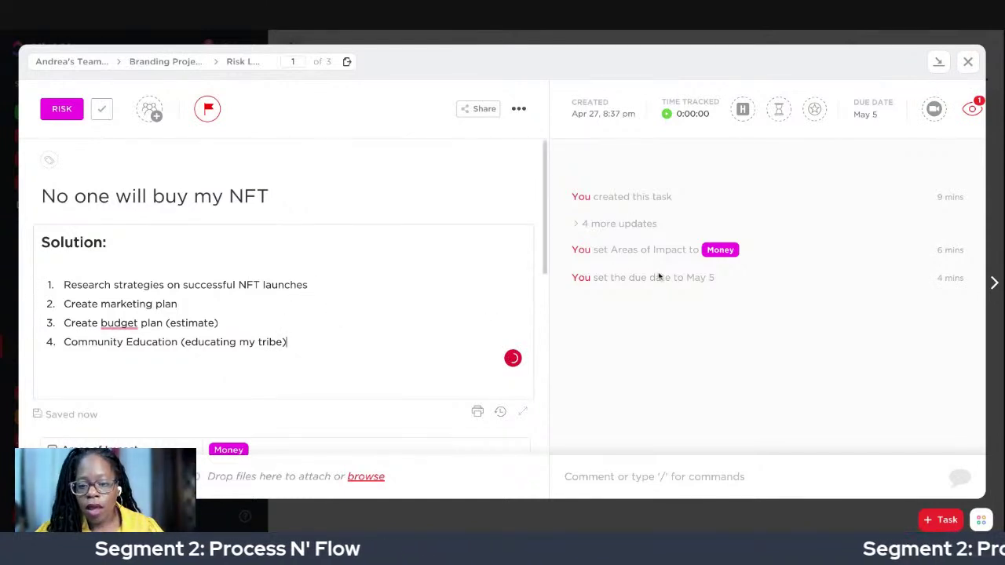
Post a task comment addressed to the colleague asking "Hey, what do you think about this initial plan?" and close the task
{"action": "left_click", "coordinate": [601, 477]}
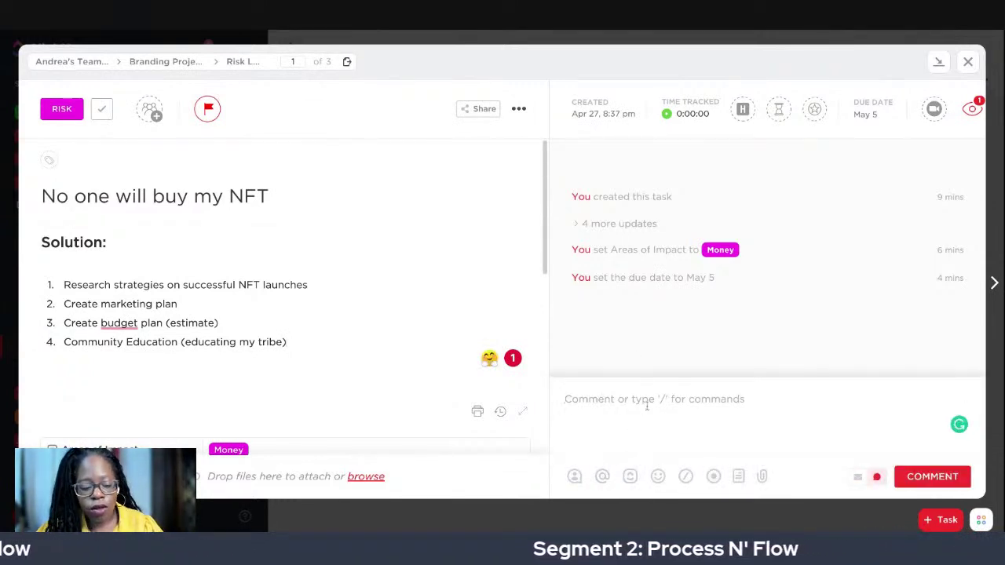
{"action": "type", "text": "@dawn"}
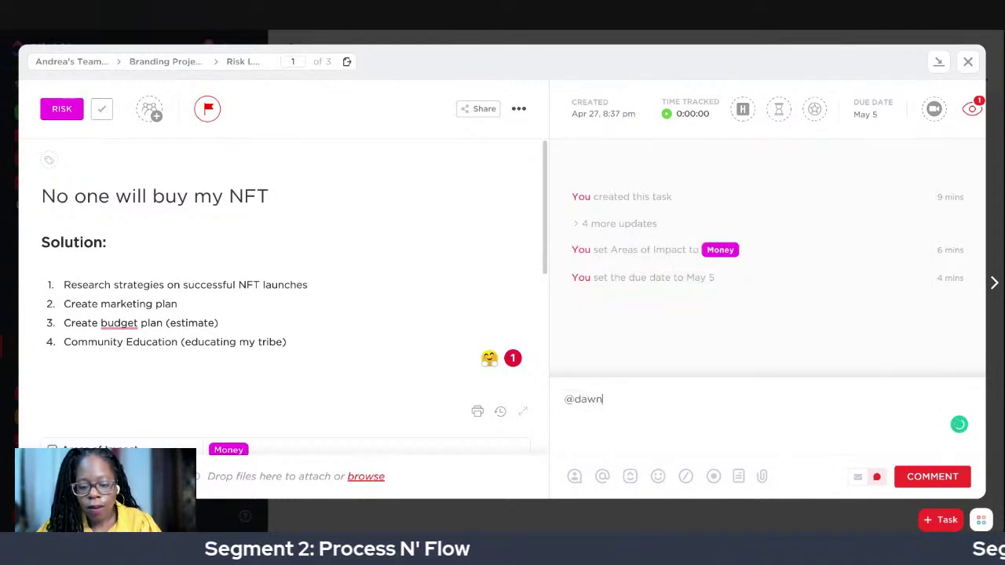
{"action": "type", "text": " - Hey"}
{"action": "type", "text": ", what do you think about this initial plan?"}
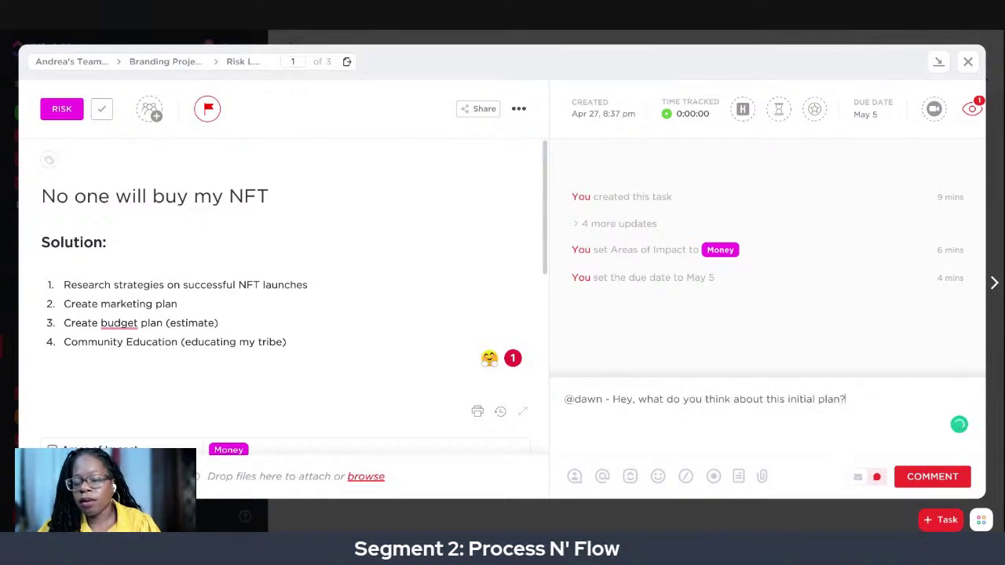
{"action": "key", "text": "Return"}
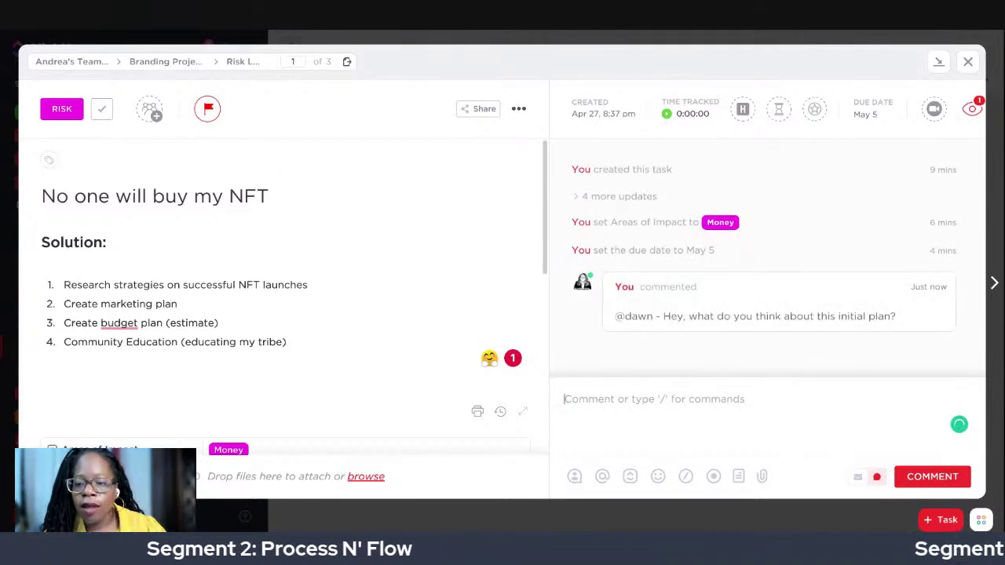
{"action": "left_click", "coordinate": [968, 62]}
Set the priority of the "No one will buy my NFT" task to High in the Risk Log II list
{"action": "scroll", "coordinate": [788, 216], "scroll_direction": "right", "scroll_amount": 3}
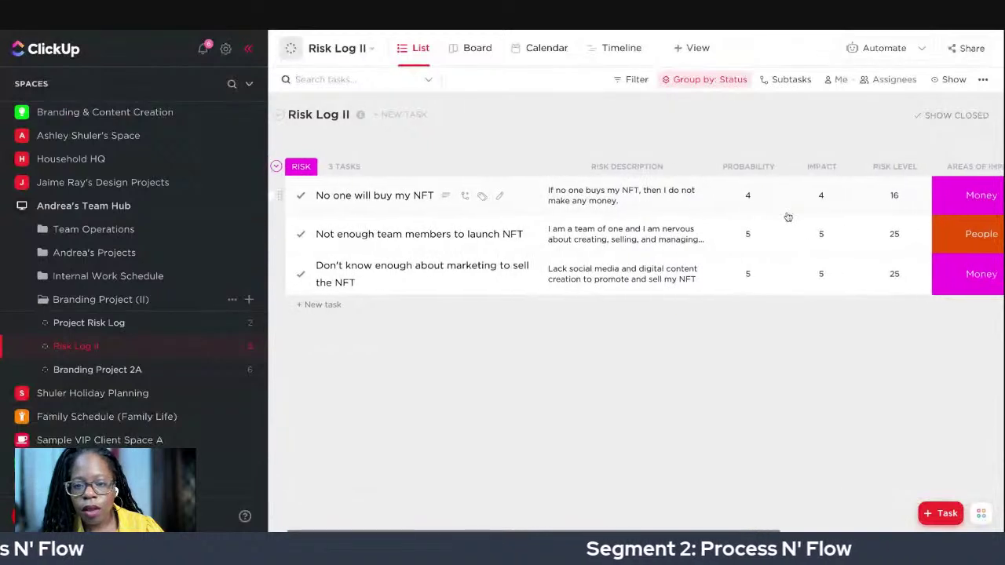
{"action": "scroll", "coordinate": [787, 216], "scroll_direction": "right", "scroll_amount": 3}
{"action": "scroll", "coordinate": [512, 202], "scroll_direction": "left", "scroll_amount": 6}
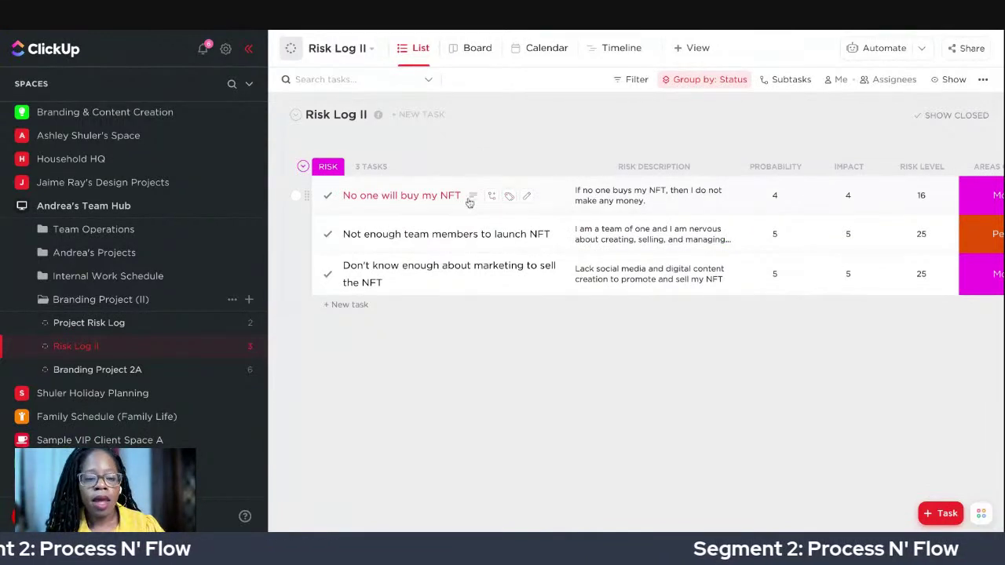
{"action": "scroll", "coordinate": [709, 211], "scroll_direction": "right", "scroll_amount": 6}
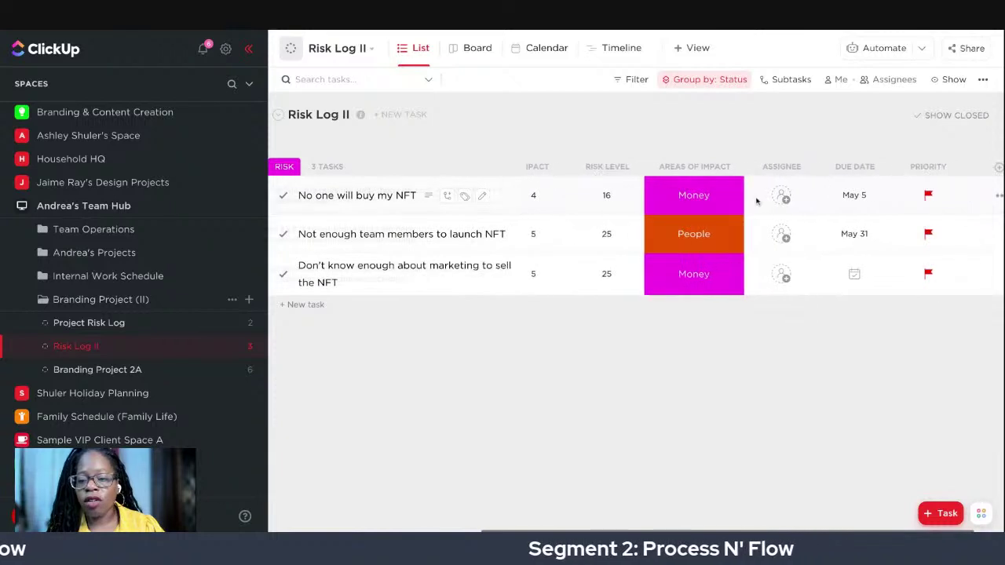
{"action": "scroll", "coordinate": [596, 198], "scroll_direction": "left", "scroll_amount": 6}
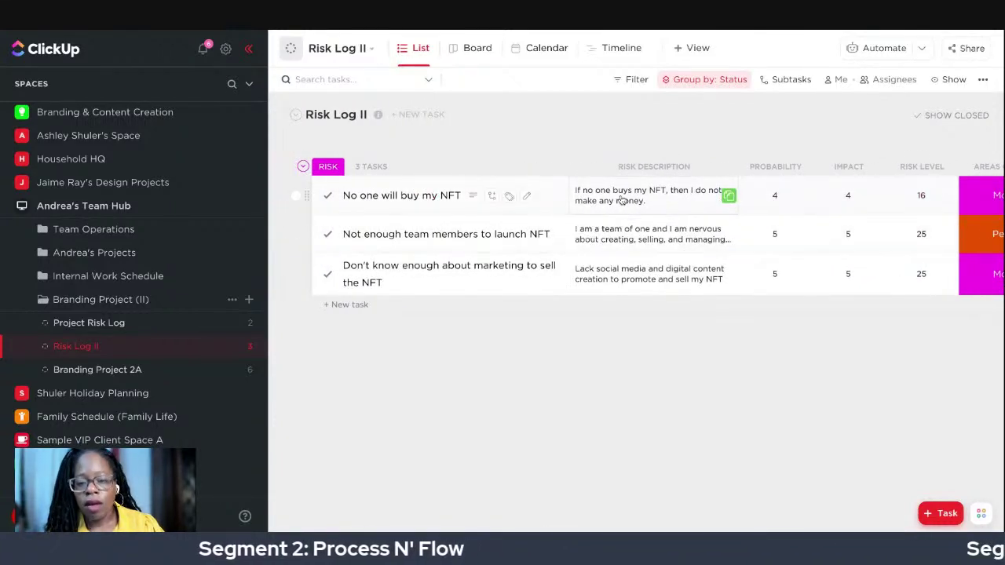
{"action": "scroll", "coordinate": [627, 198], "scroll_direction": "right", "scroll_amount": 3}
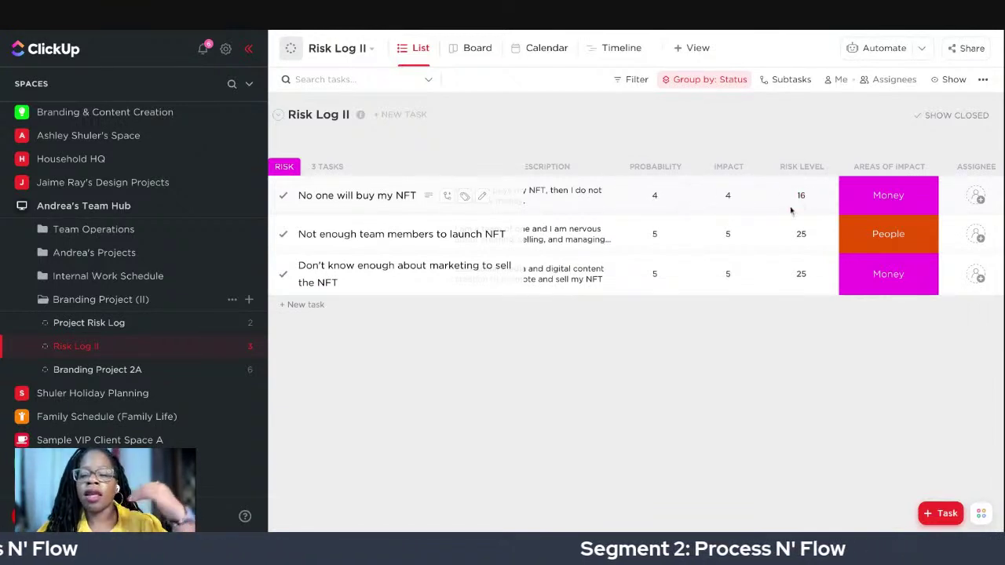
{"action": "scroll", "coordinate": [832, 200], "scroll_direction": "right", "scroll_amount": 3}
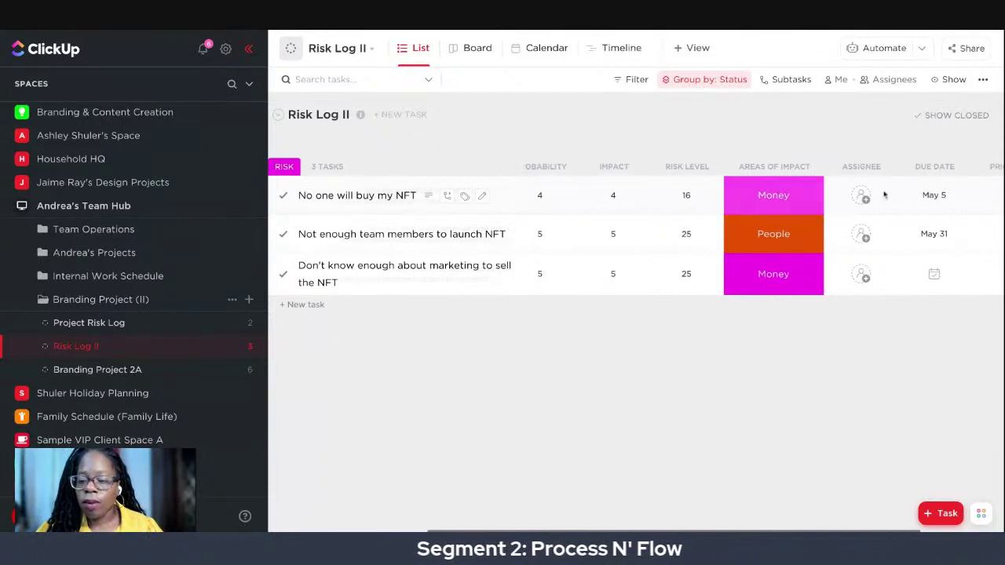
{"action": "scroll", "coordinate": [884, 195], "scroll_direction": "right", "scroll_amount": 2}
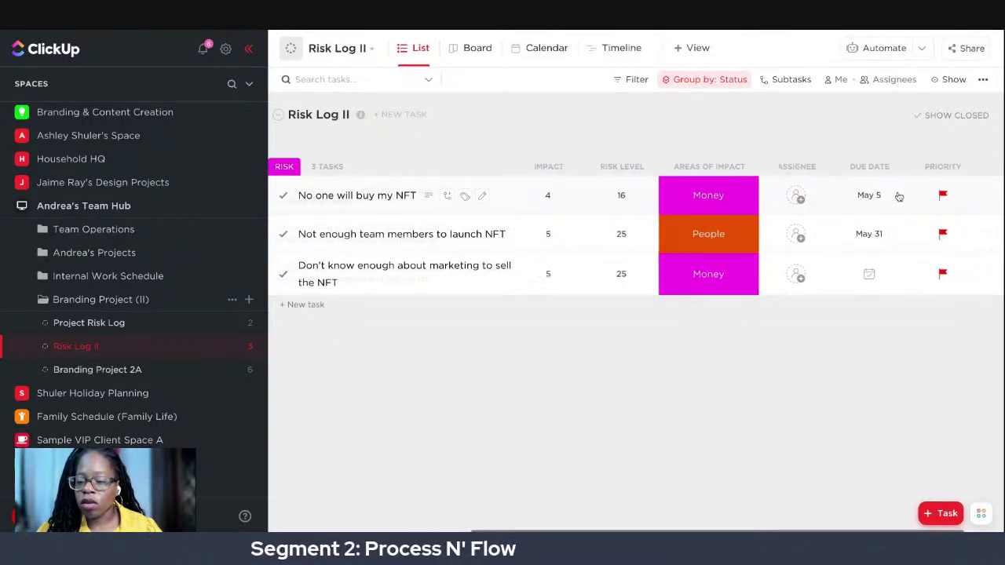
{"action": "scroll", "coordinate": [897, 197], "scroll_direction": "right", "scroll_amount": 2}
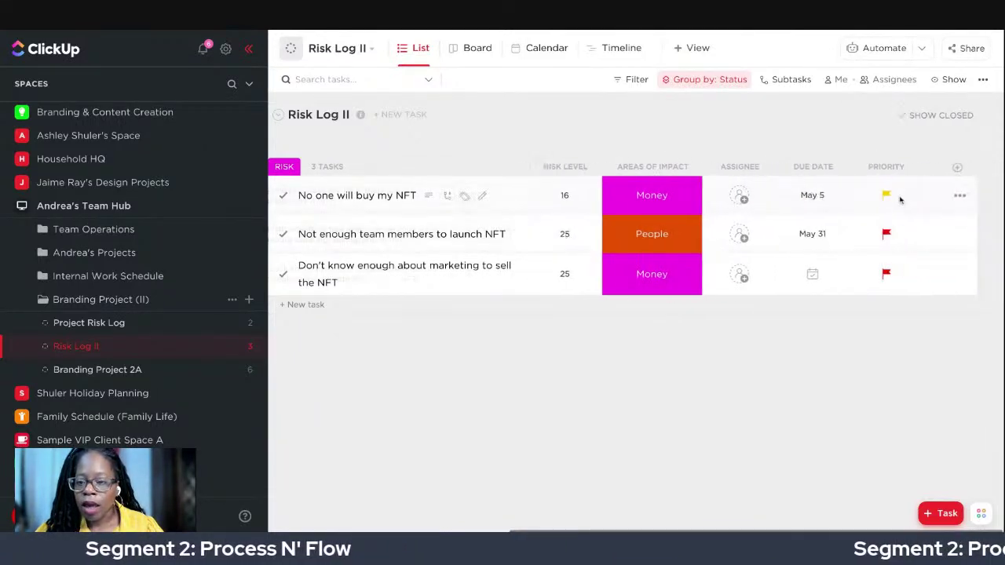
Group the Risk Log II list by Priority and review the fields of the grouped risks
{"action": "left_click", "coordinate": [636, 82]}
{"action": "left_click", "coordinate": [664, 81]}
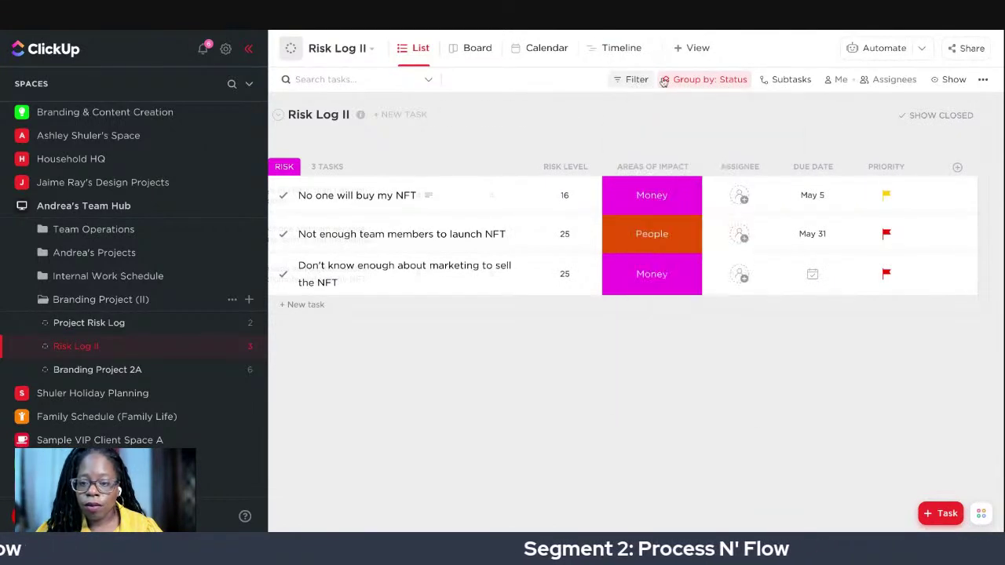
{"action": "left_click", "coordinate": [707, 82]}
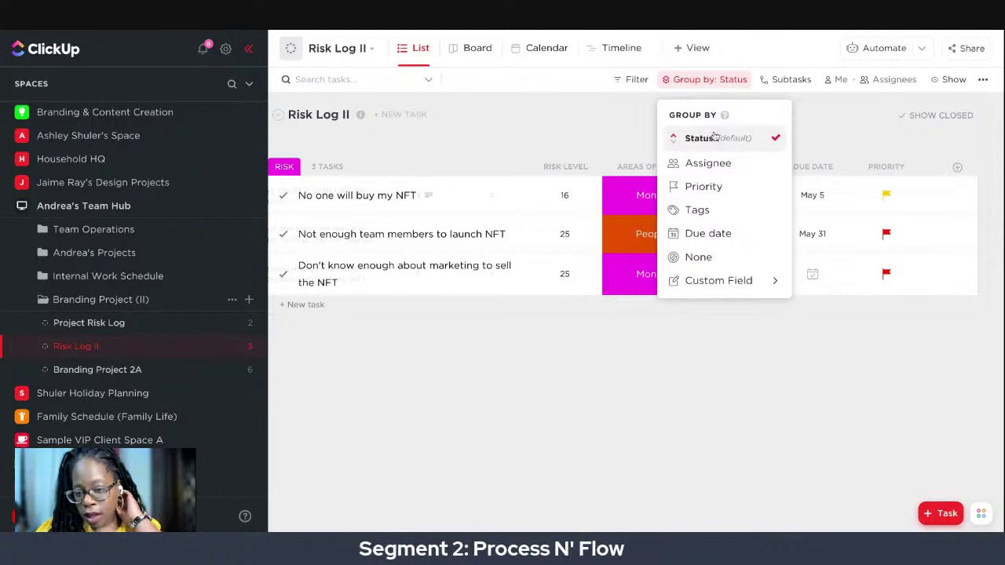
{"action": "left_click", "coordinate": [711, 187]}
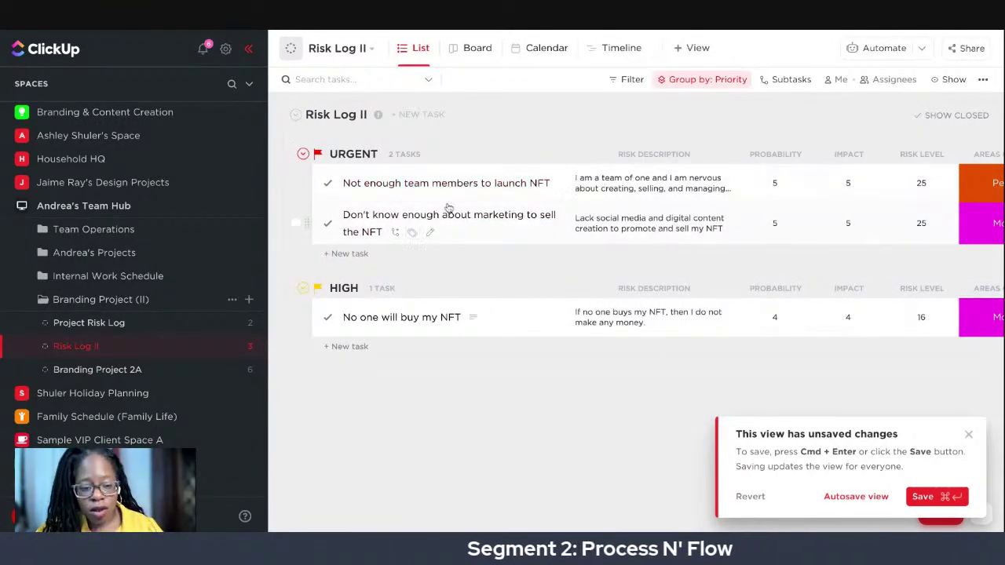
{"action": "scroll", "coordinate": [418, 324], "scroll_direction": "right", "scroll_amount": 3}
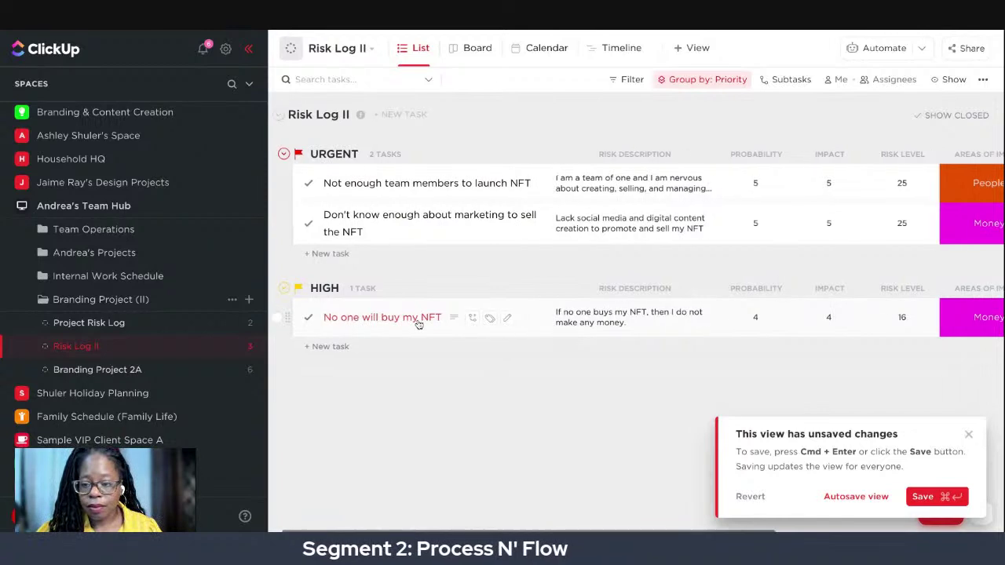
{"action": "scroll", "coordinate": [418, 322], "scroll_direction": "right", "scroll_amount": 1}
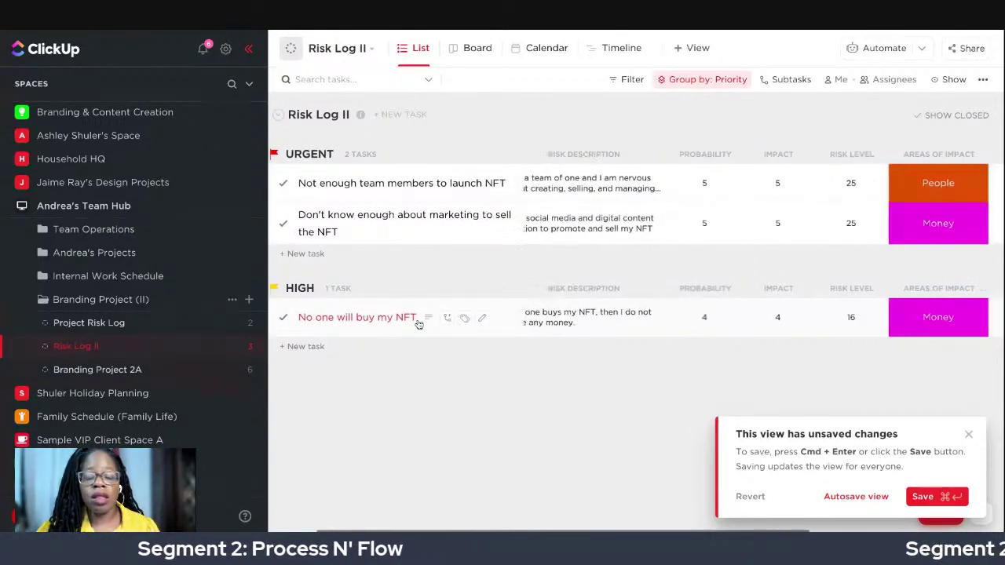
{"action": "scroll", "coordinate": [594, 217], "scroll_direction": "right", "scroll_amount": 5}
{"action": "scroll", "coordinate": [611, 218], "scroll_direction": "left", "scroll_amount": 8}
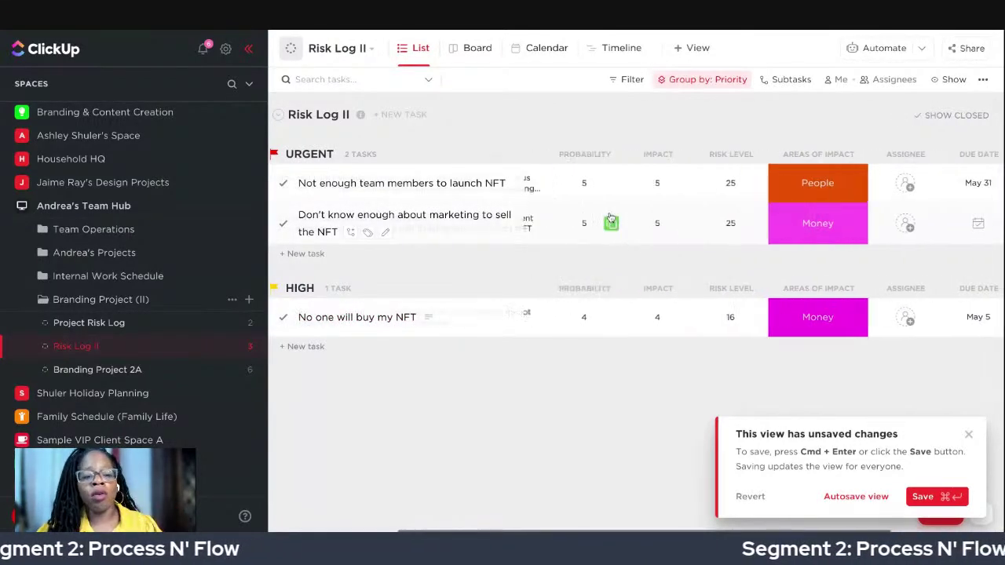